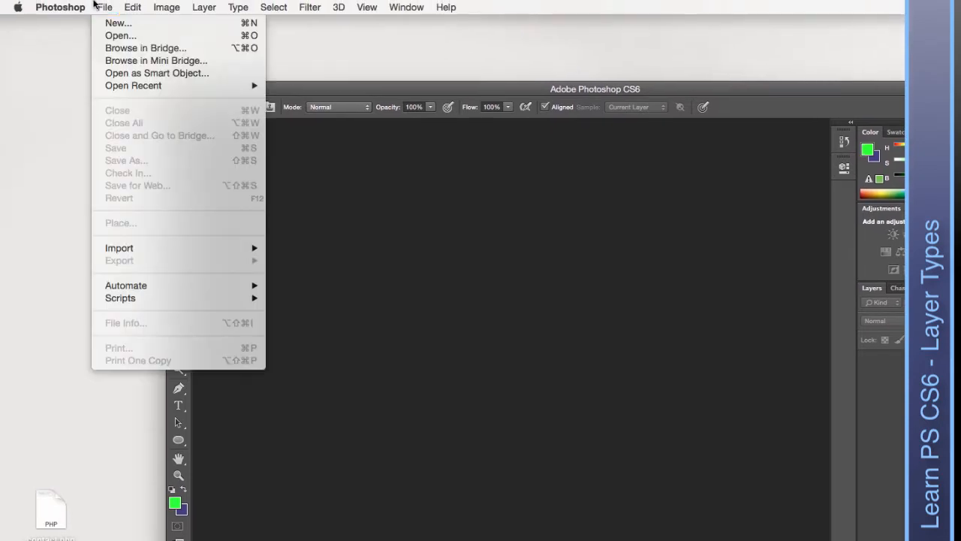
# Create a new 691 × 269 pixel RGB document at 72 pixels/inch with a white background, and activate the Move tool
pyautogui.click(120, 23)
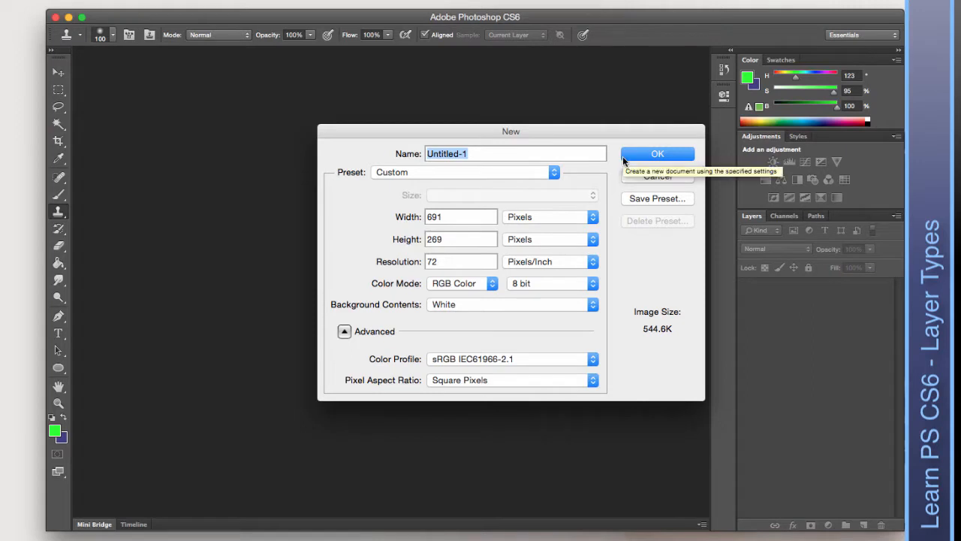
pyautogui.click(642, 154)
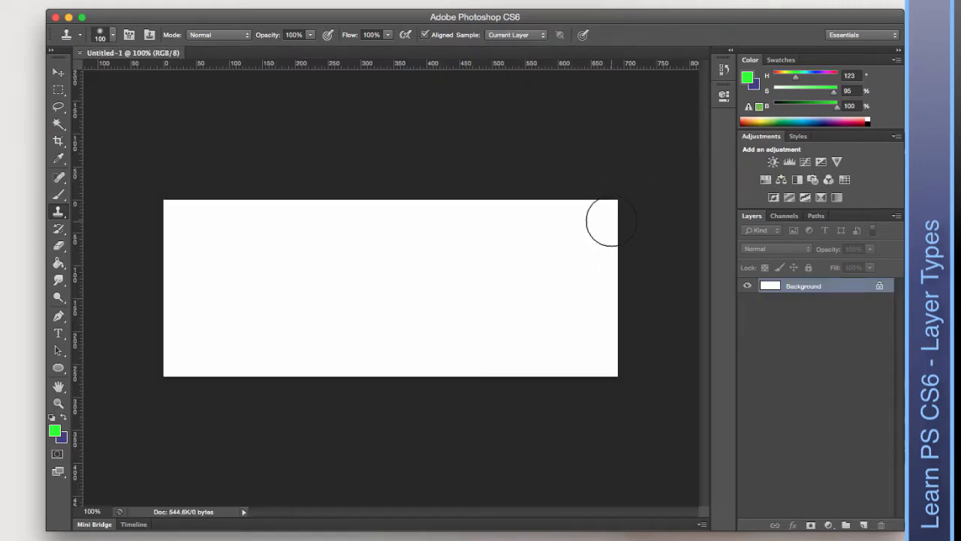
pyautogui.press('v')
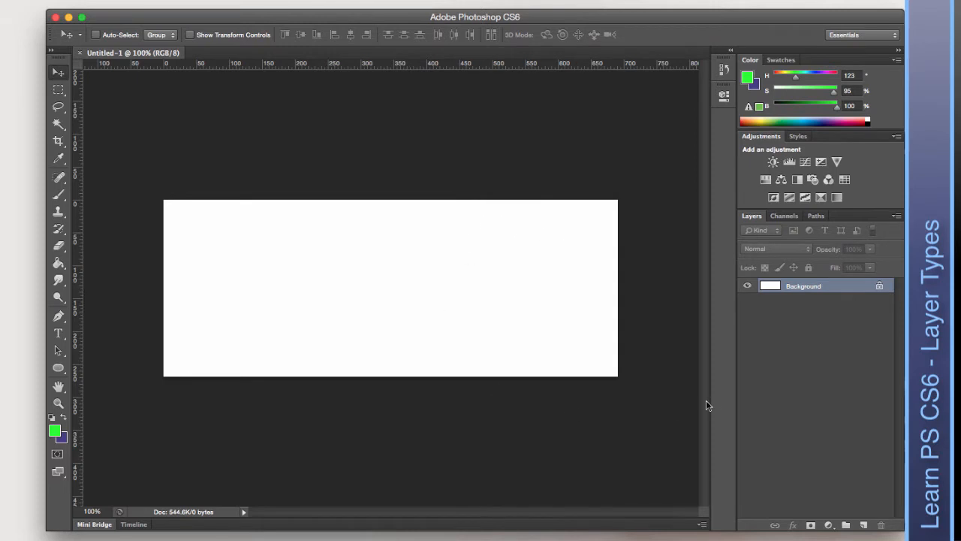
# Add a new layer and paint a wavy green stroke across the canvas on it with a 70 px brush
pyautogui.click(863, 525)
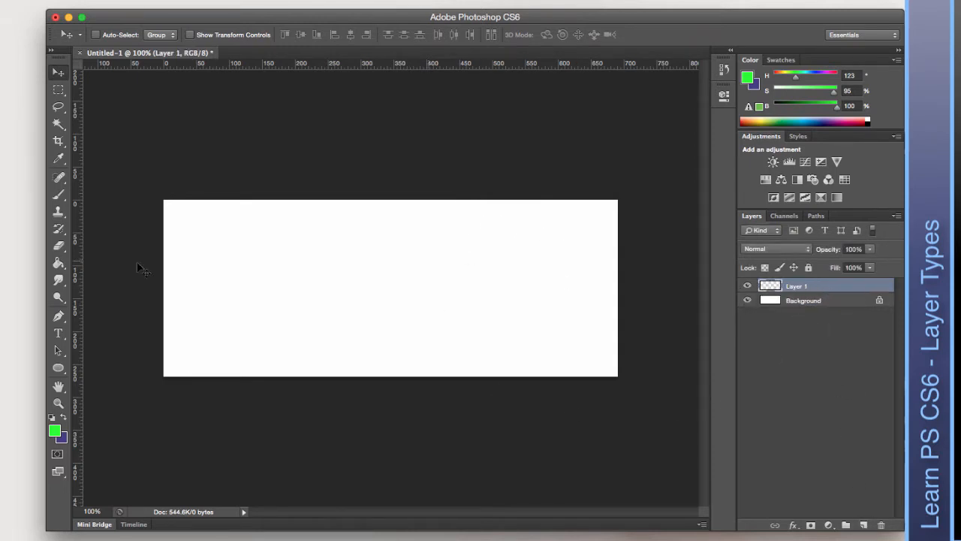
pyautogui.click(58, 194)
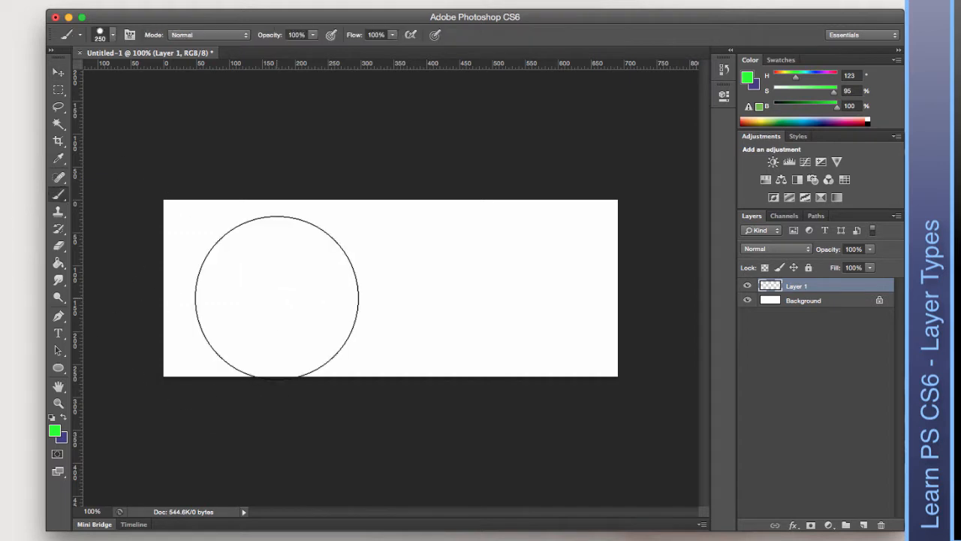
pyautogui.press('[')
pyautogui.press('[')
pyautogui.press('[')
pyautogui.press('[')
pyautogui.press('[')
pyautogui.press('[')
pyautogui.press('[')
pyautogui.press('[')
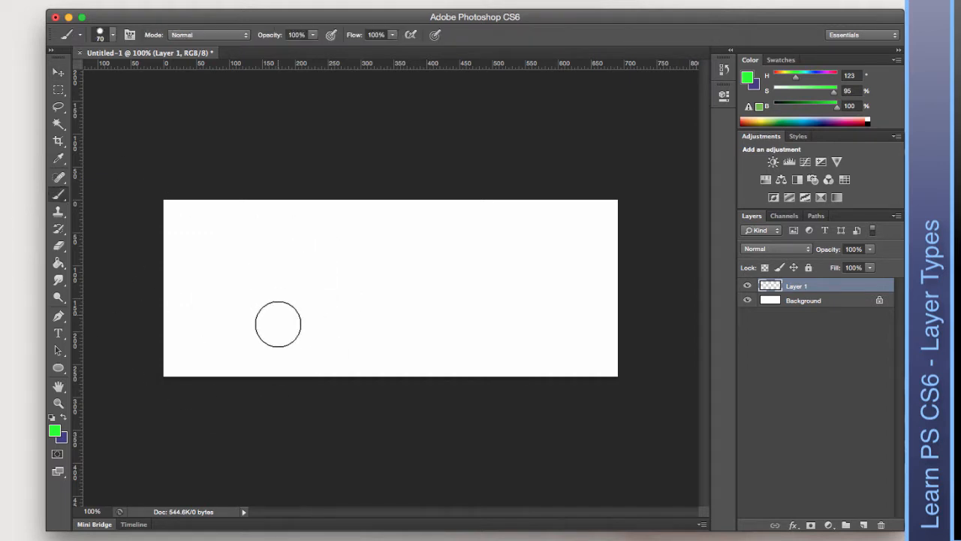
pyautogui.moveTo(277, 323)
pyautogui.mouseDown()
pyautogui.moveTo(315, 299)
pyautogui.moveTo(571, 304)
pyautogui.mouseUp()
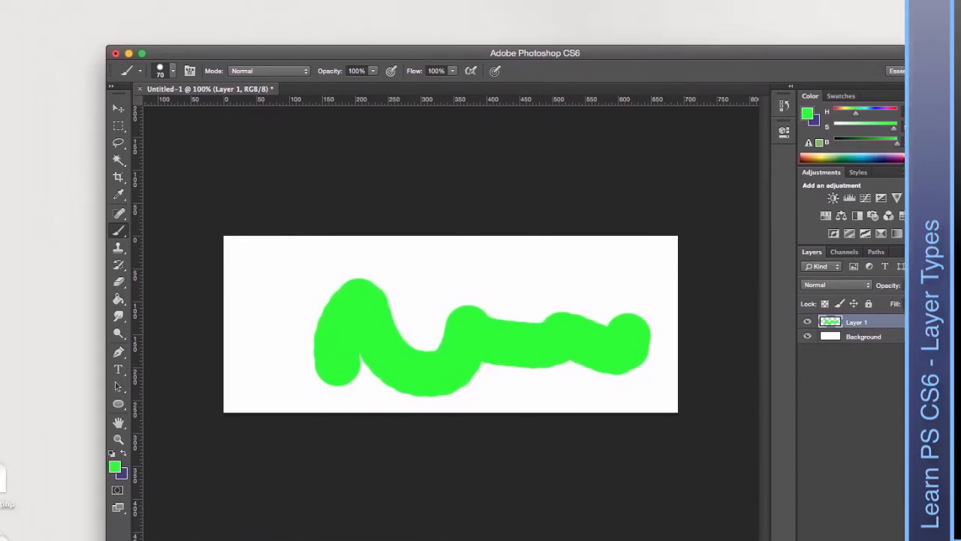
# Open the photo sunset699.JPG from the Desktop
pyautogui.click(101, 7)
pyautogui.click(128, 35)
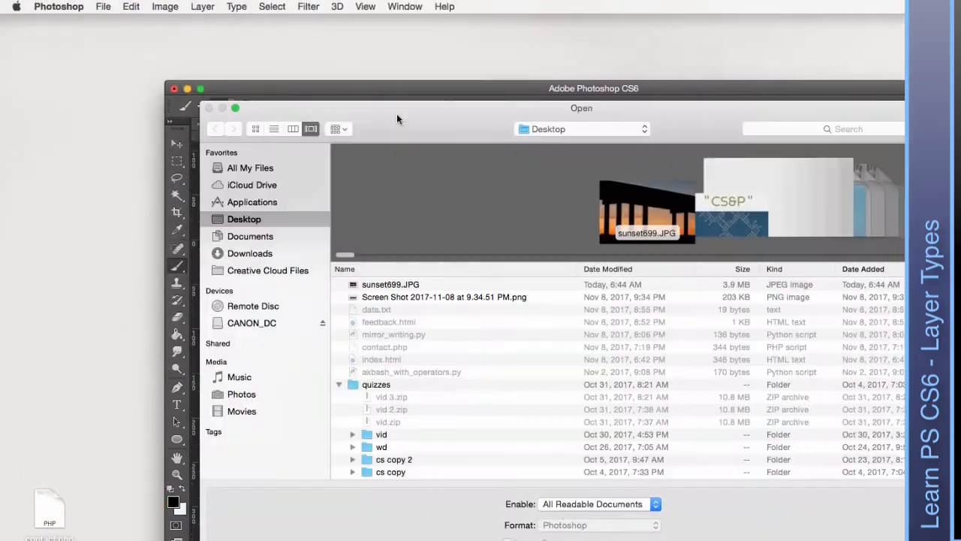
pyautogui.click(391, 285)
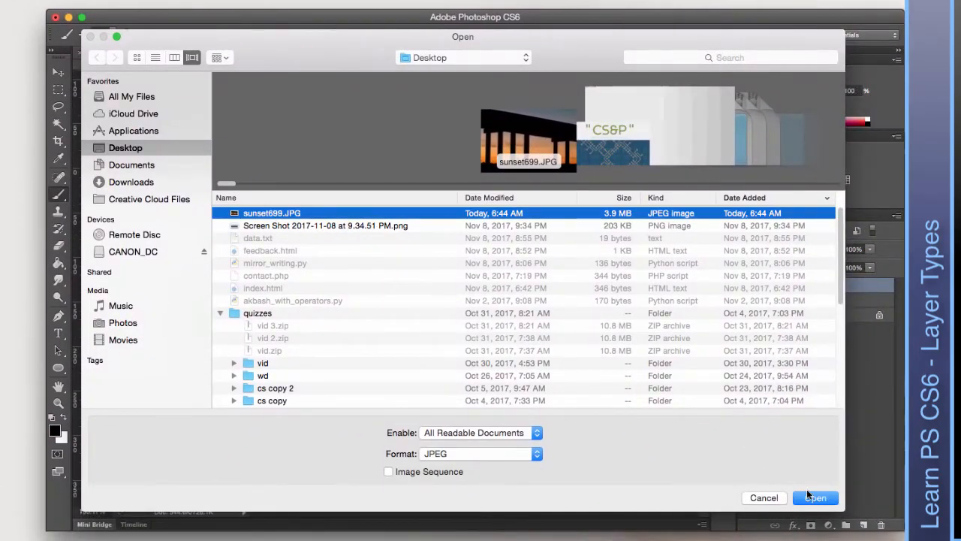
pyautogui.click(812, 497)
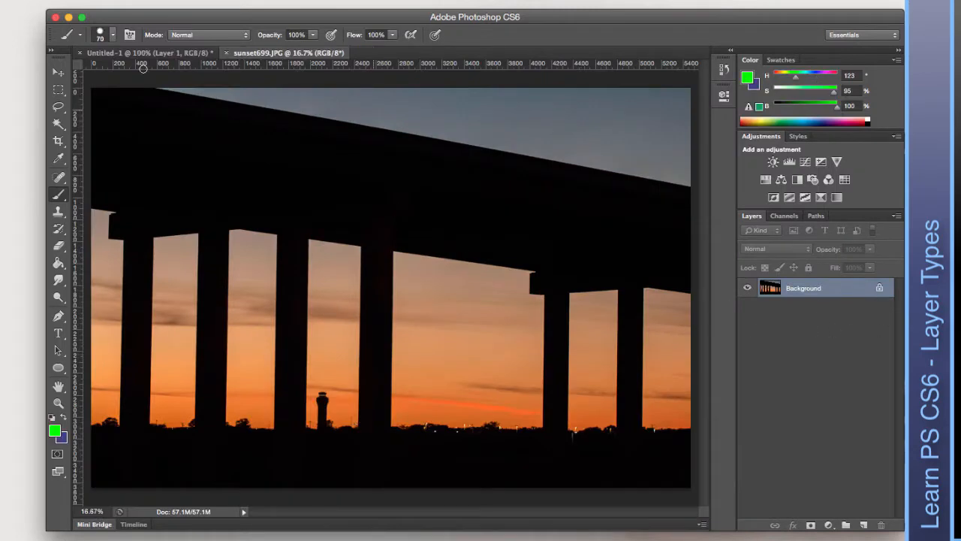
# Examine the individual pixels along the edge of a bridge pillar in the photo at 800% magnification
pyautogui.press('super+plus')
pyautogui.press('super+plus')
pyautogui.press('super+plus')
pyautogui.press('super+plus')
pyautogui.press('super+plus')
pyautogui.press('super+plus')
pyautogui.press('super+plus')
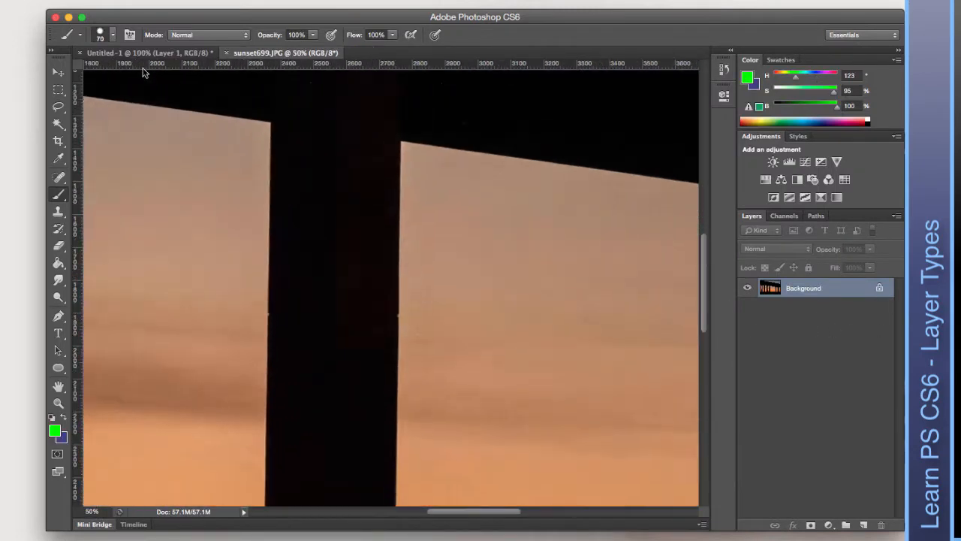
pyautogui.press('super+plus')
pyautogui.press('super+plus')
pyautogui.press('super+plus')
pyautogui.press('super+plus')
pyautogui.press('super+plus')
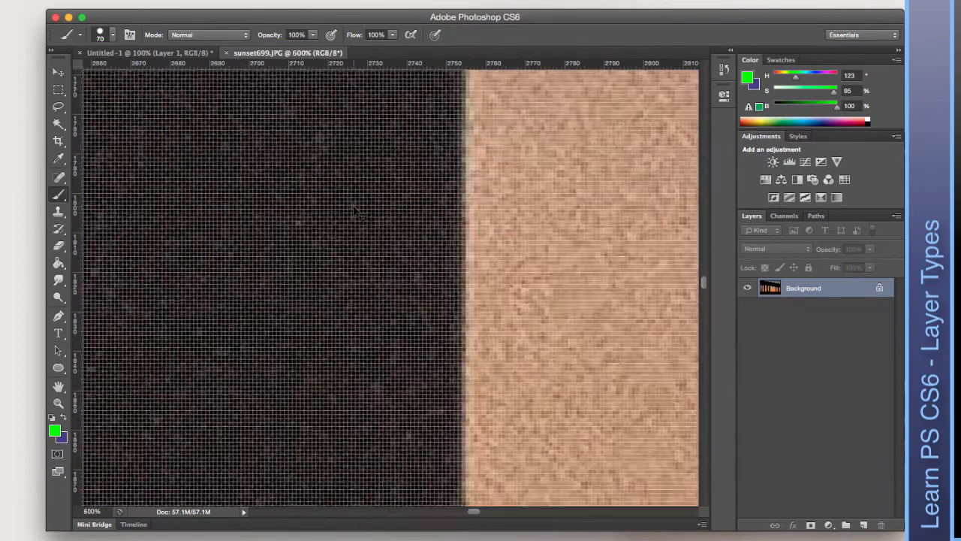
pyautogui.hscroll(3, 354, 205)
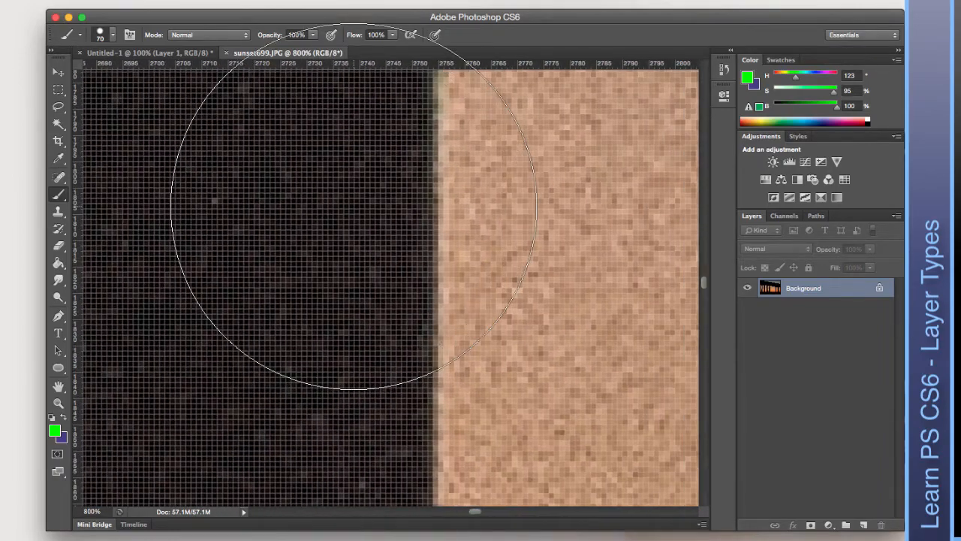
# Reduce the brush size to 3 px
pyautogui.press('[')
pyautogui.press('[')
pyautogui.press('[')
pyautogui.press('[')
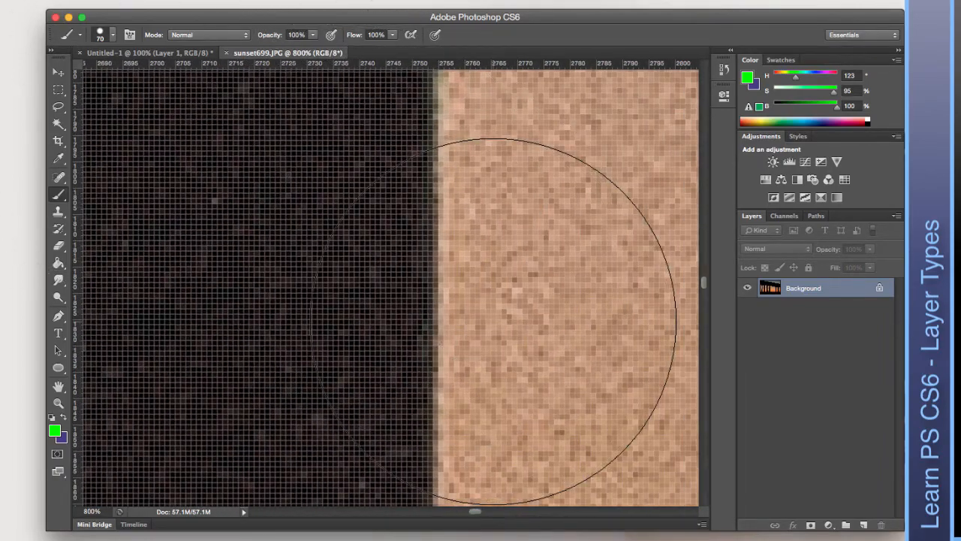
pyautogui.press('[')
pyautogui.press('[')
pyautogui.press('[')
pyautogui.press('[')
pyautogui.press('[')
pyautogui.press('[')
pyautogui.press('[')
pyautogui.press('[')
pyautogui.press('[')
pyautogui.press('[')
pyautogui.press('[')
pyautogui.press('[')
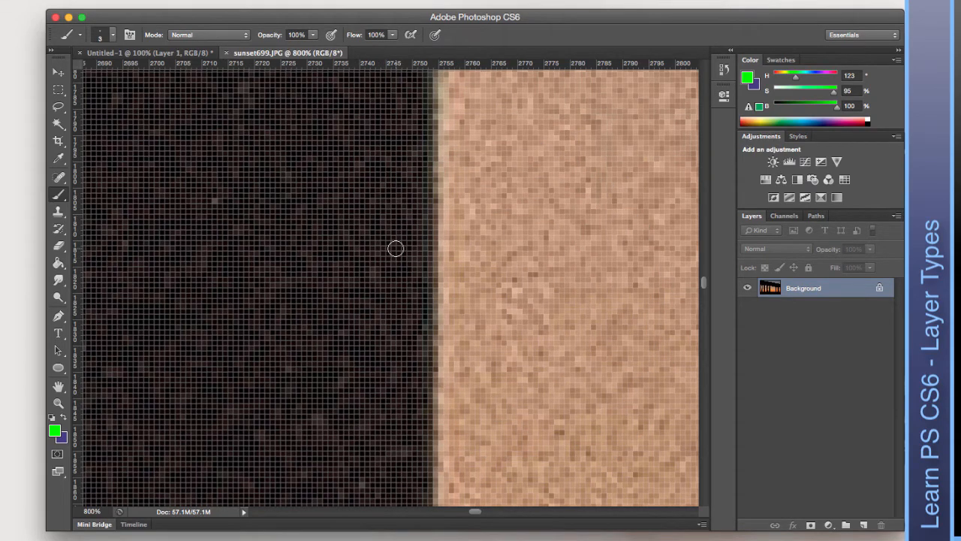
# Close the sunset699.JPG photo
pyautogui.hotkey('ctrl', '-')
pyautogui.hotkey('ctrl', '-')
pyautogui.hotkey('ctrl', '-')
pyautogui.hotkey('ctrl', '-')
pyautogui.hotkey('ctrl', '-')
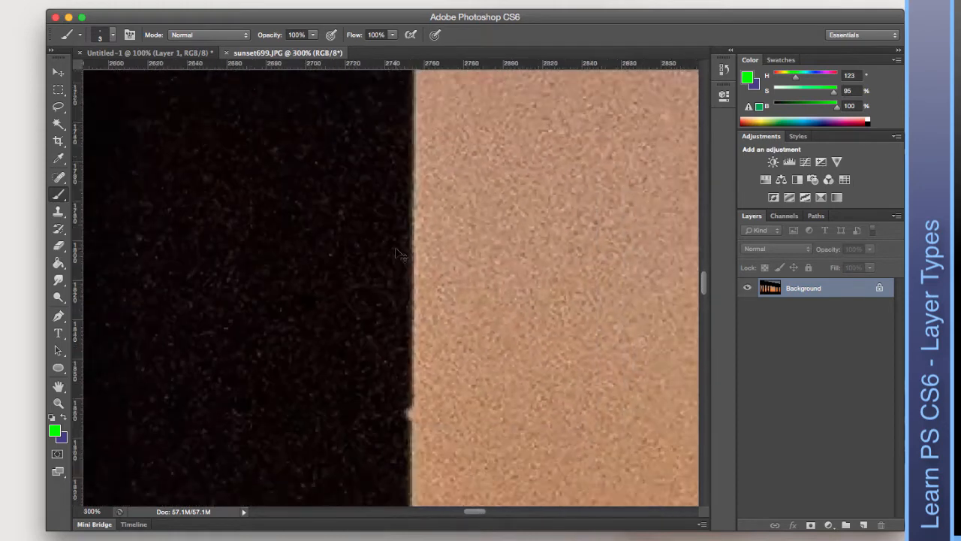
pyautogui.hotkey('ctrl', '-')
pyautogui.hotkey('ctrl', '-')
pyautogui.hotkey('ctrl', '-')
pyautogui.hotkey('ctrl', '-')
pyautogui.hotkey('ctrl', '-')
pyautogui.hotkey('ctrl', '-')
pyautogui.hotkey('ctrl', '-')
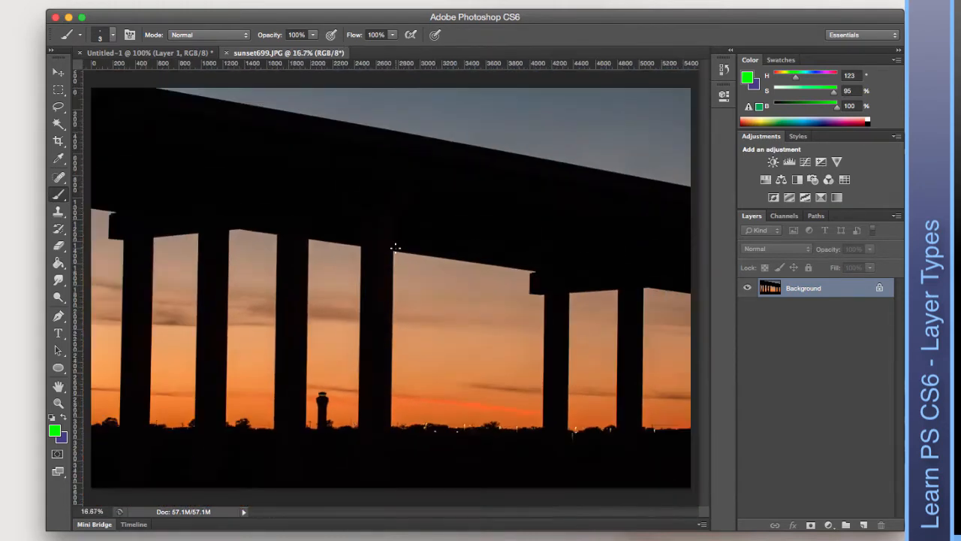
pyautogui.hotkey('ctrl', 'w')
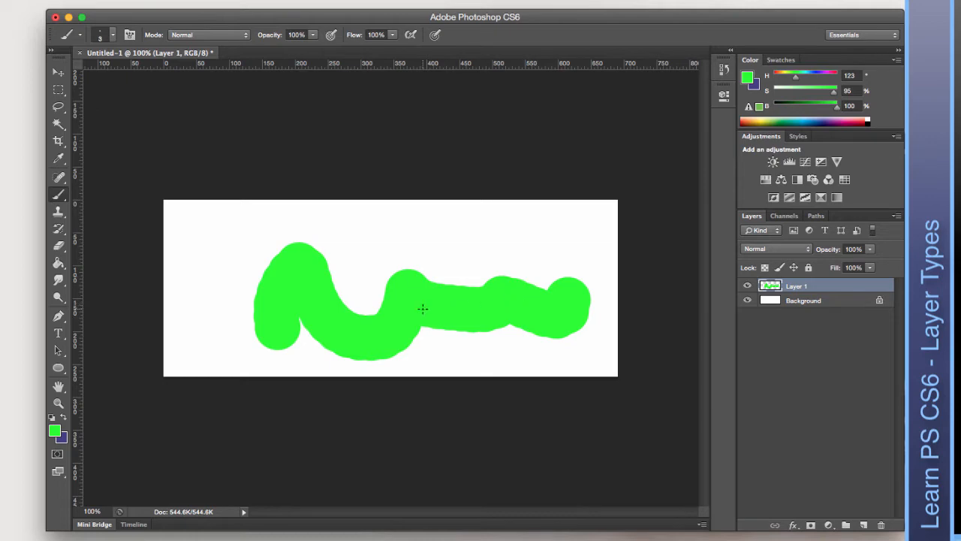
# Swap the foreground and background colors and paint a small purple patch pixel by pixel inside the green stroke's edge on Layer 1
pyautogui.hotkey('ctrl', '+')
pyautogui.hotkey('ctrl', '+')
pyautogui.hotkey('ctrl', '+')
pyautogui.hotkey('ctrl', '+')
pyautogui.hotkey('ctrl', '+')
pyautogui.hotkey('ctrl', '+')
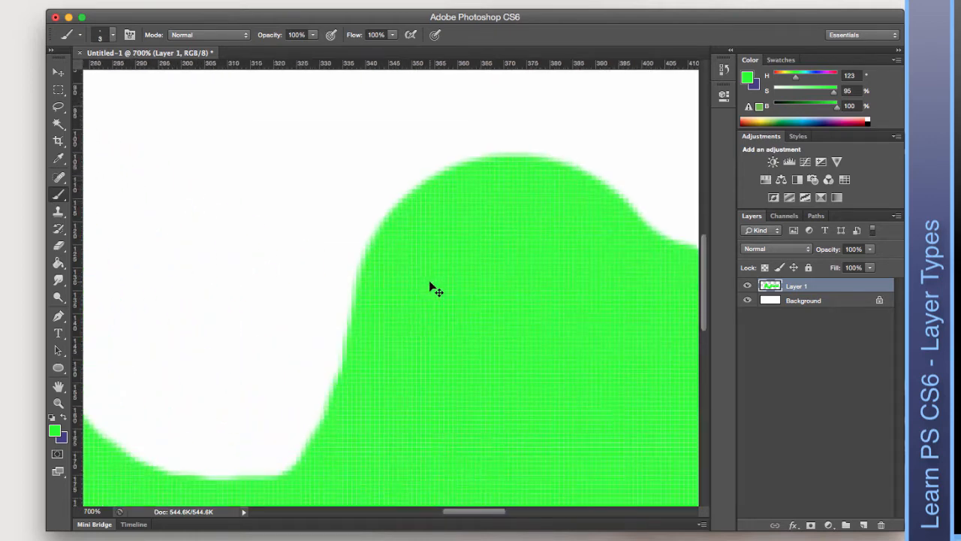
pyautogui.hotkey('ctrl', '+')
pyautogui.hotkey('ctrl', '+')
pyautogui.hotkey('ctrl', '+')
pyautogui.hotkey('ctrl', '+')
pyautogui.hotkey('ctrl', '+')
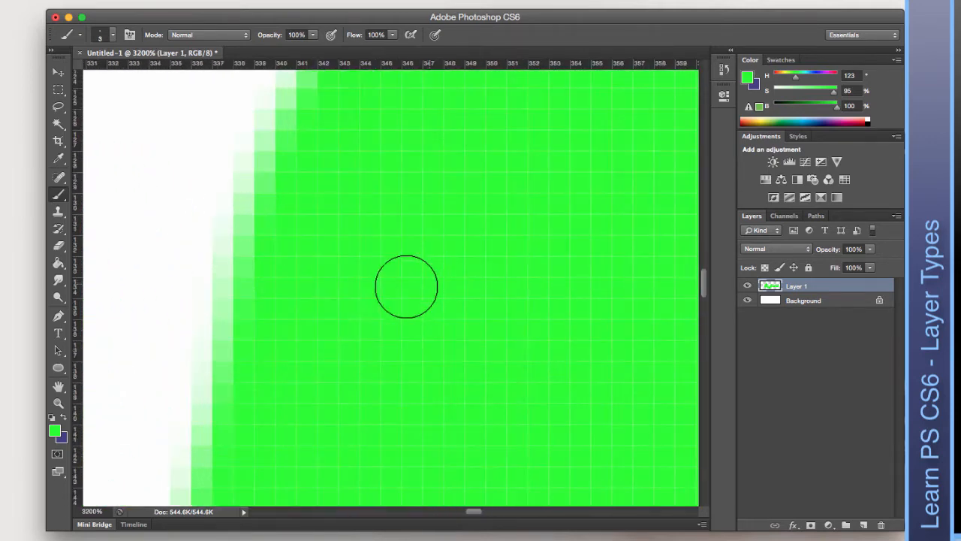
pyautogui.click(63, 417)
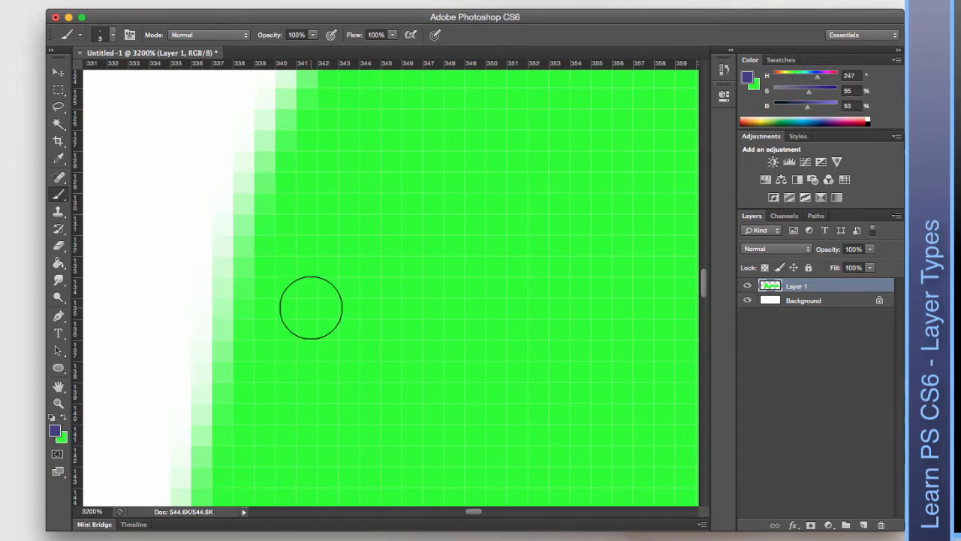
pyautogui.moveTo(321, 137)
pyautogui.mouseDown()
pyautogui.moveTo(265, 343)
pyautogui.moveTo(344, 200)
pyautogui.moveTo(429, 150)
pyautogui.moveTo(408, 240)
pyautogui.moveTo(537, 225)
pyautogui.mouseUp()
pyautogui.moveTo(607, 188)
pyautogui.mouseDown()
pyautogui.moveTo(406, 367)
pyautogui.moveTo(450, 348)
pyautogui.moveTo(392, 350)
pyautogui.moveTo(457, 212)
pyautogui.moveTo(396, 230)
pyautogui.moveTo(297, 321)
pyautogui.moveTo(267, 314)
pyautogui.moveTo(347, 127)
pyautogui.mouseUp()
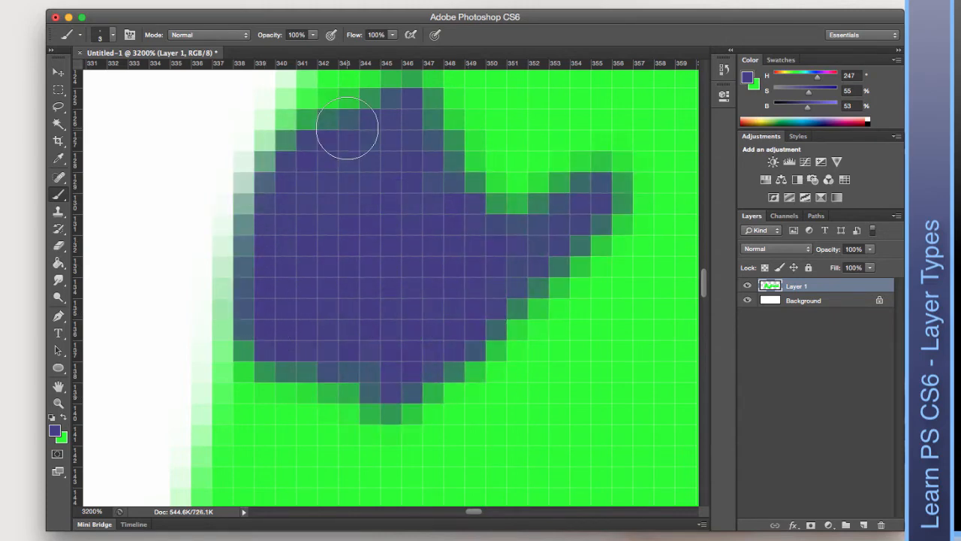
# Examine how the purple patch looks within the green stroke with the whole canvas fitted on screen
pyautogui.press('super+minus')
pyautogui.press('super+minus')
pyautogui.press('super+minus')
pyautogui.press('super+minus')
pyautogui.press('super+minus')
pyautogui.press('super+minus')
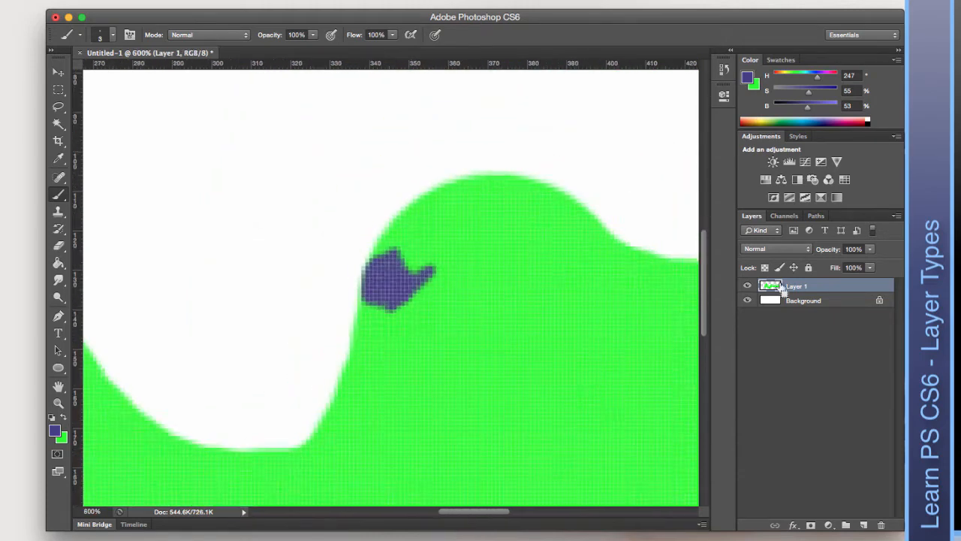
pyautogui.press('super+minus')
pyautogui.press('super+minus')
pyautogui.press('super+minus')
pyautogui.press('super+minus')
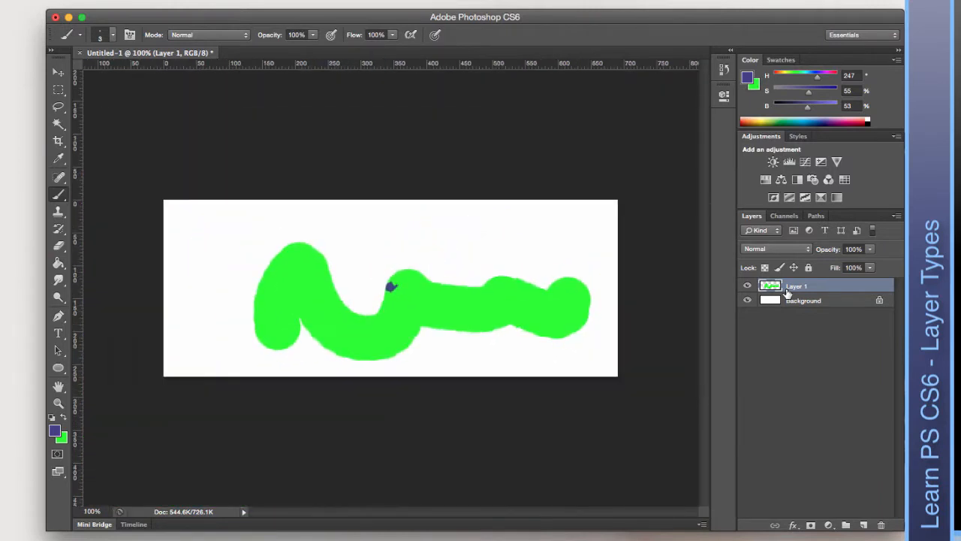
pyautogui.press('super+plus')
pyautogui.press('super+0')
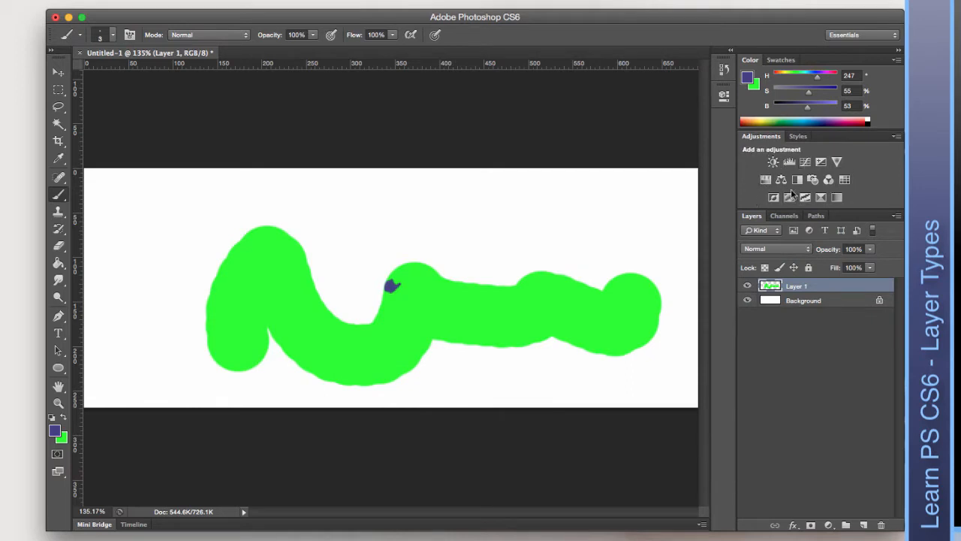
pyautogui.click(884, 39)
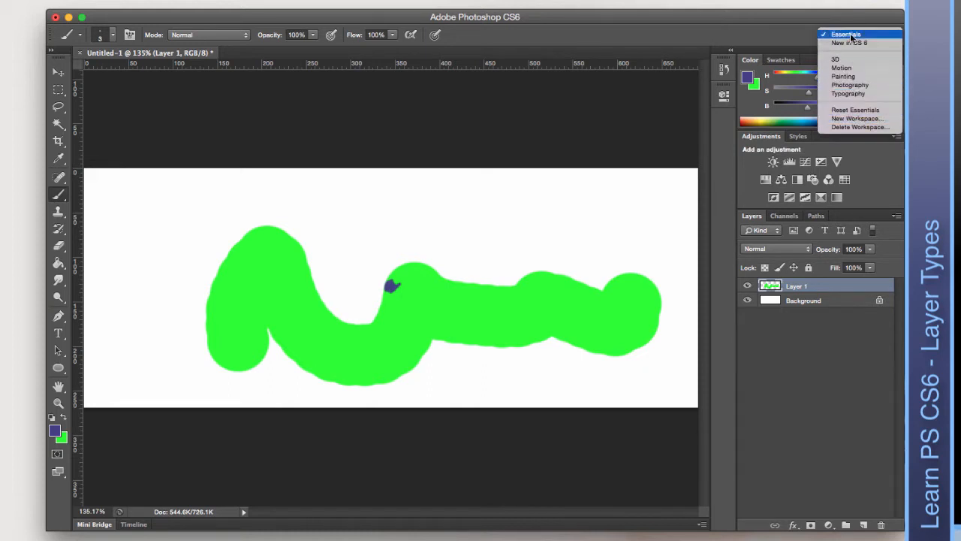
pyautogui.click(856, 111)
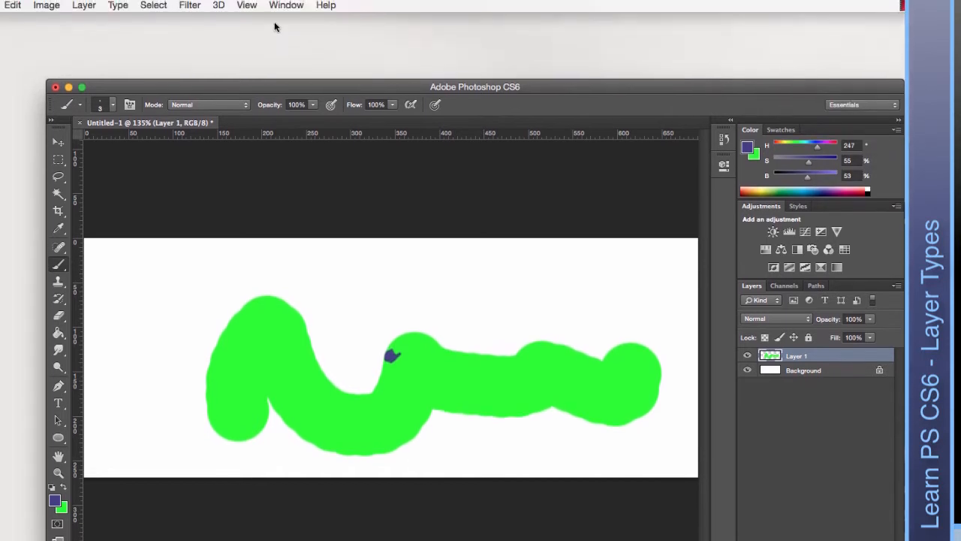
pyautogui.click(287, 5)
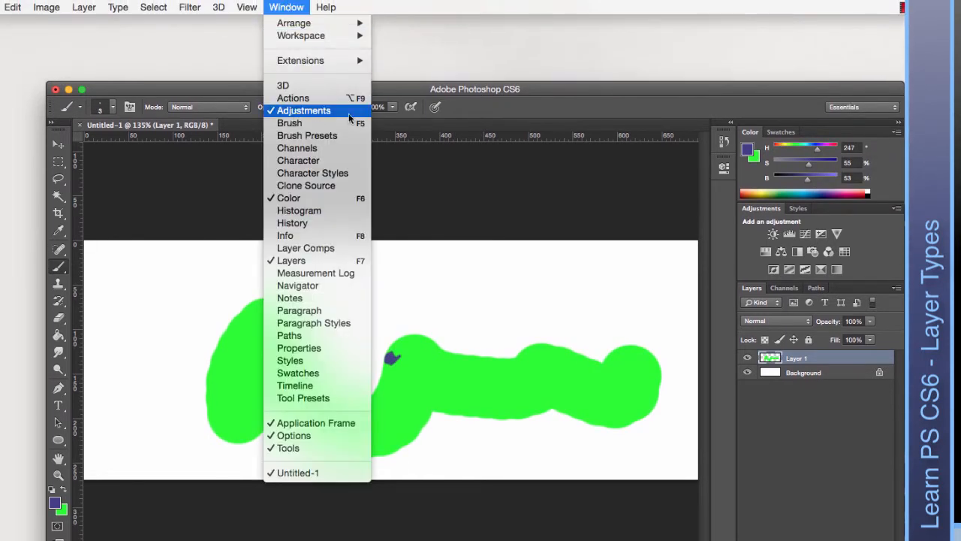
pyautogui.click(564, 87)
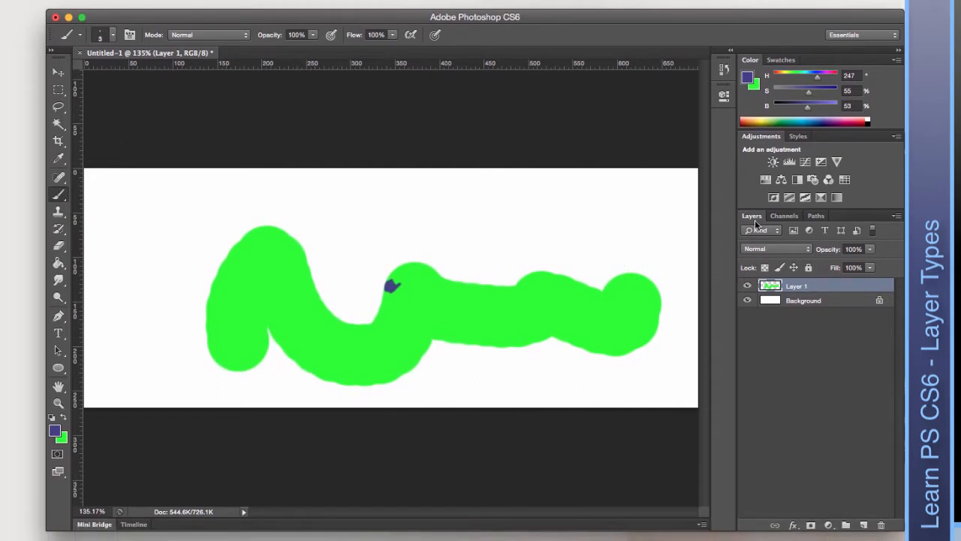
# Add a Levels adjustment layer above Layer 1, lowering the white input level to 219 and raising the black input level
pyautogui.click(788, 162)
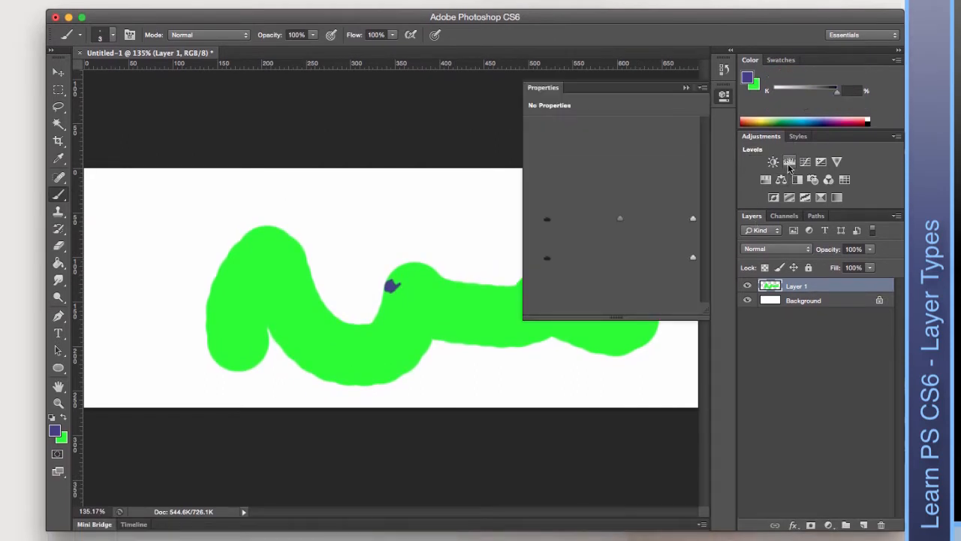
pyautogui.moveTo(692, 220); pyautogui.dragTo(671, 218)
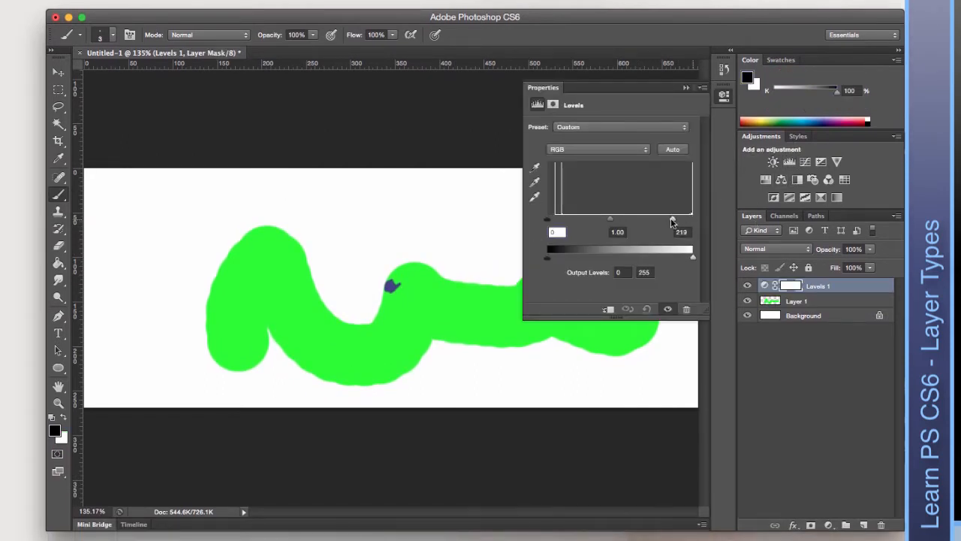
pyautogui.moveTo(558, 219); pyautogui.dragTo(627, 220)
pyautogui.click(469, 261)
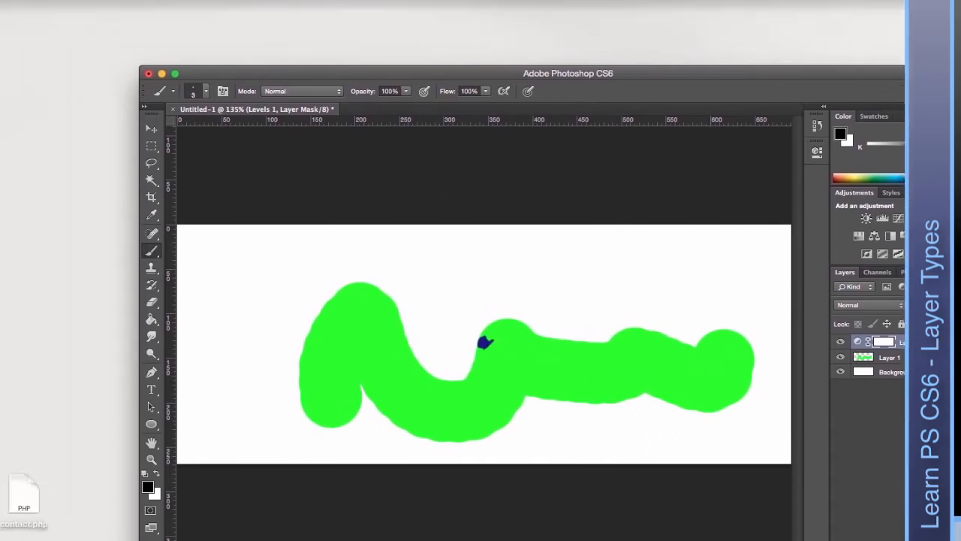
# Reopen sunset699.JPG from the Desktop alongside the painted document
pyautogui.click(105, 7)
pyautogui.click(119, 35)
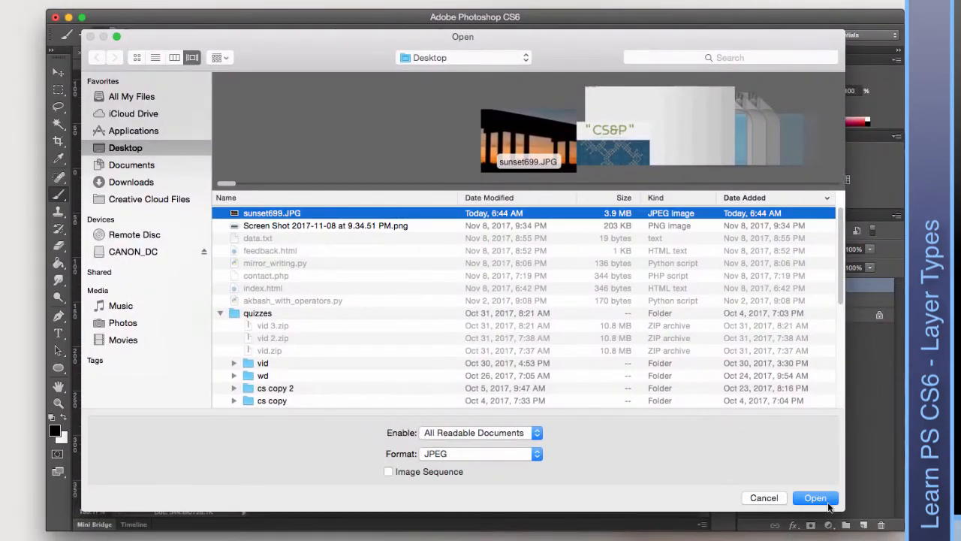
pyautogui.click(820, 499)
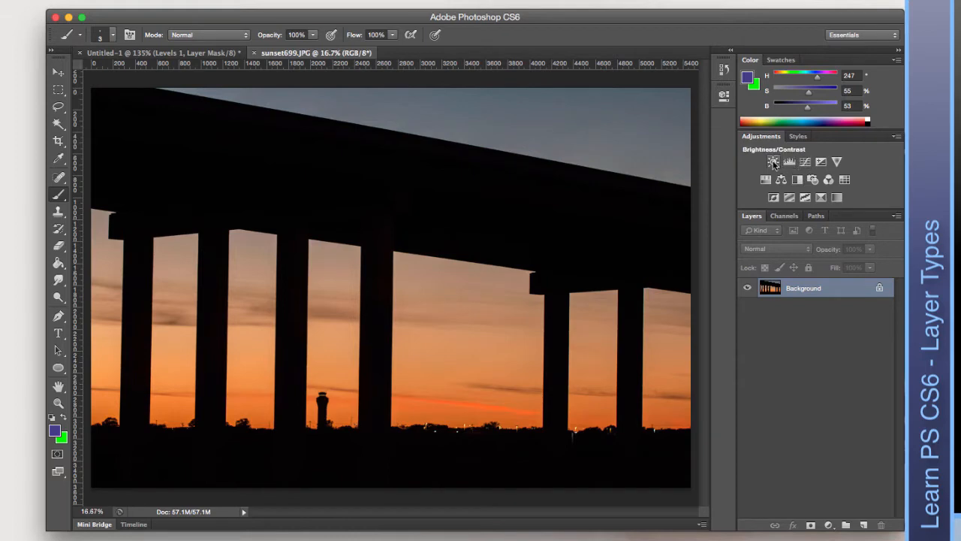
# Add a Brightness/Contrast layer with brightness 54 and contrast -3, plus a Color Balance layer with midtones at cyan -27, green +46 and a shift toward blue
pyautogui.click(774, 162)
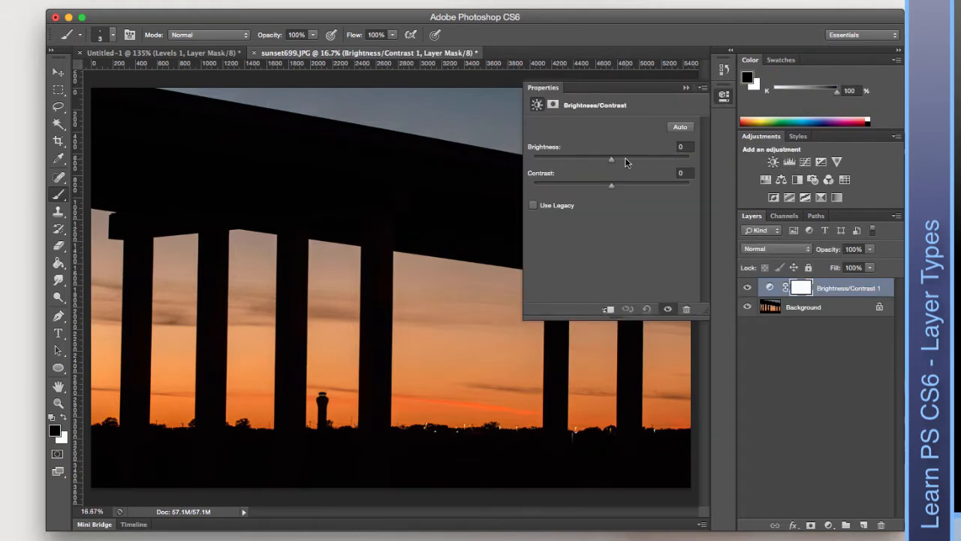
pyautogui.moveTo(625, 159)
pyautogui.mouseDown()
pyautogui.moveTo(585, 160)
pyautogui.moveTo(607, 185)
pyautogui.moveTo(639, 159)
pyautogui.mouseUp()
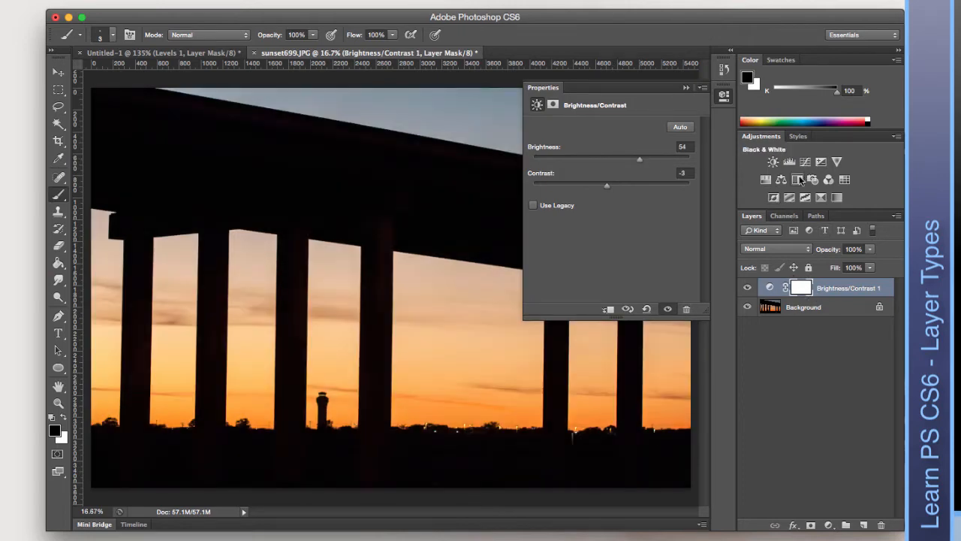
pyautogui.click(781, 181)
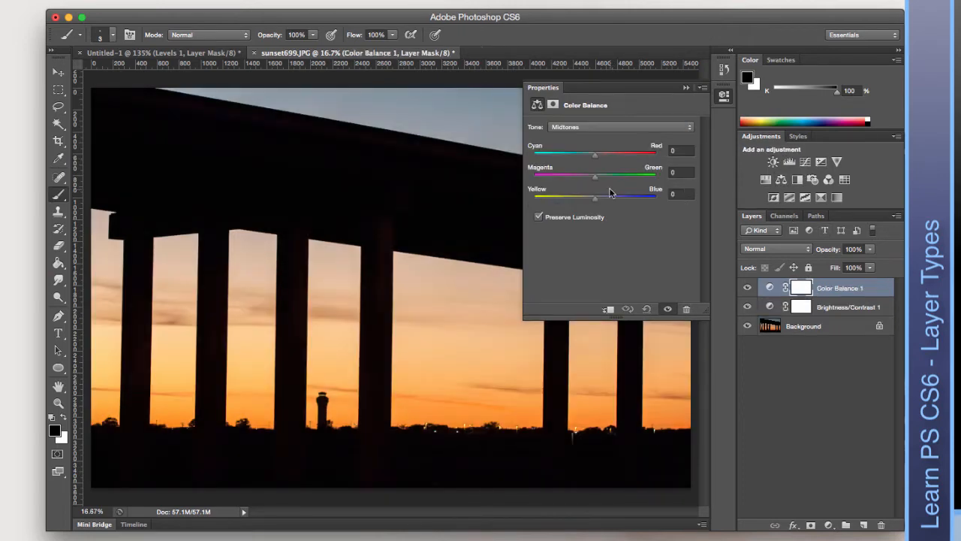
pyautogui.click(622, 175)
pyautogui.click(581, 156)
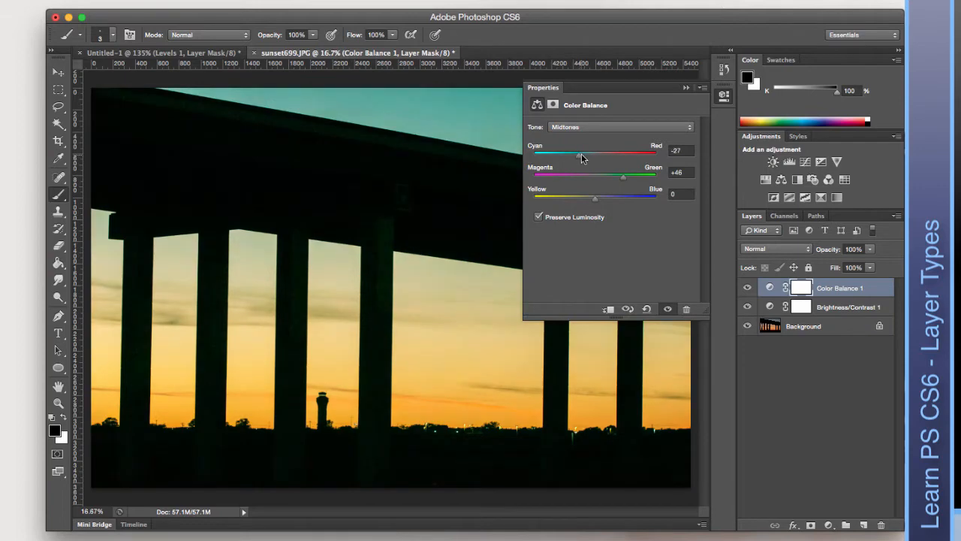
pyautogui.moveTo(582, 201); pyautogui.dragTo(631, 199)
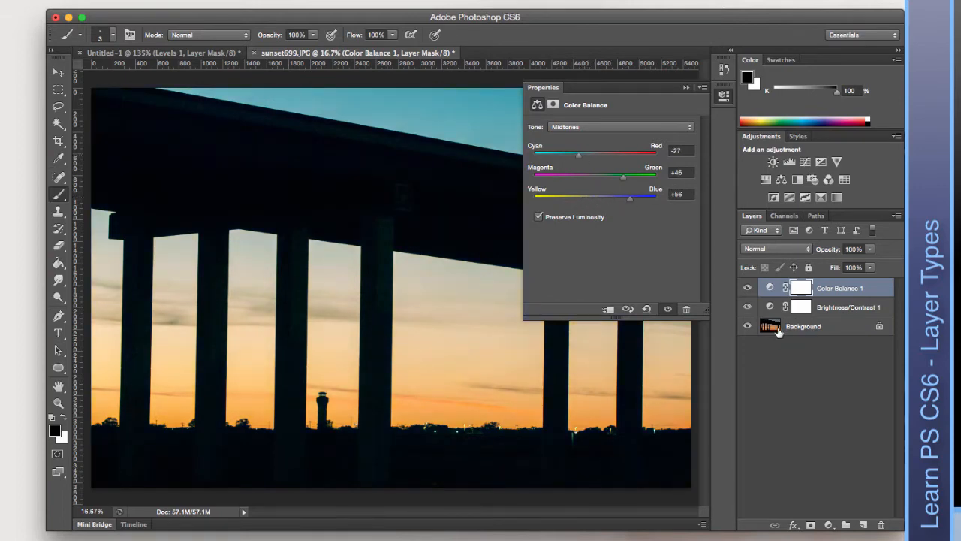
# Add a Black & White adjustment layer on top of the sunset photo with Reds lowered to -24, and collapse its properties
pyautogui.click(797, 180)
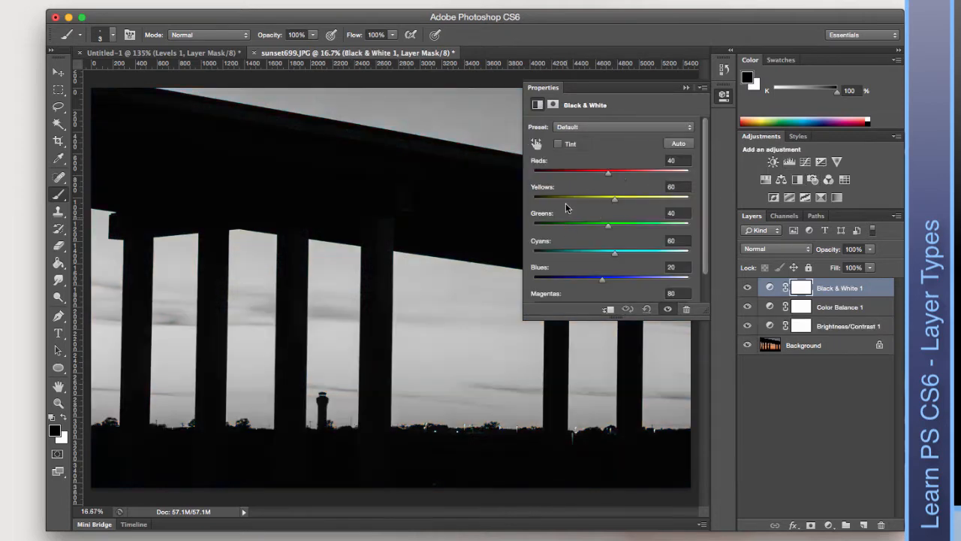
pyautogui.moveTo(609, 172); pyautogui.dragTo(589, 173)
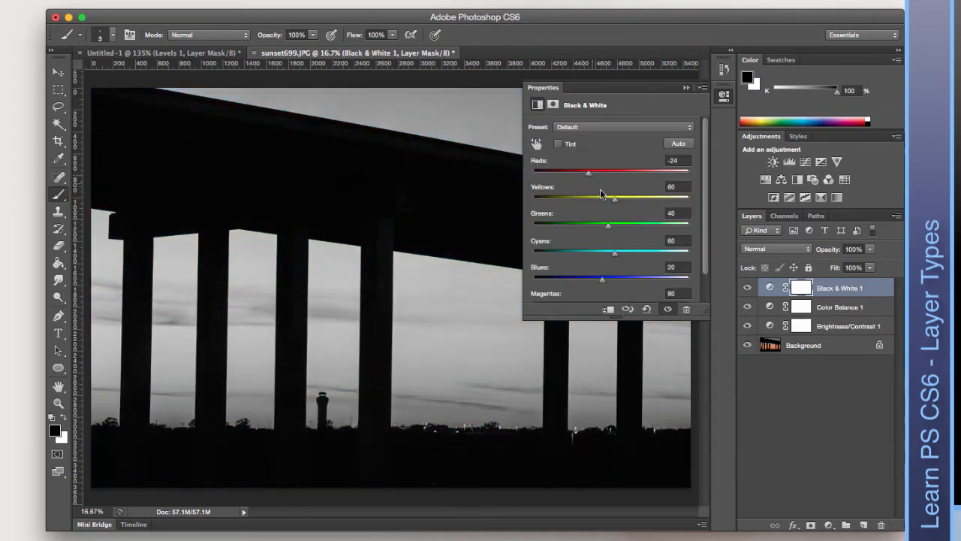
pyautogui.click(724, 96)
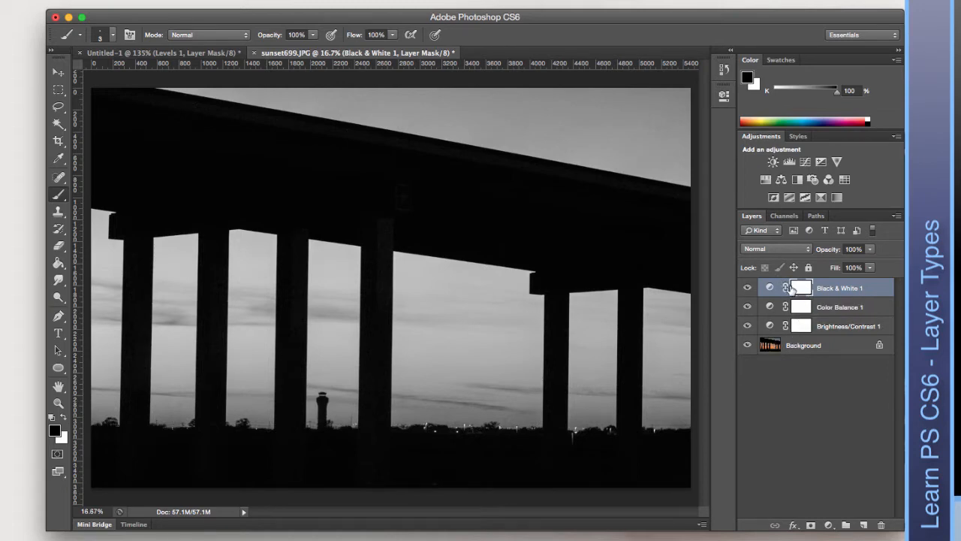
# Paint black on the Black & White layer's mask with an 800 px brush across the sky between the pillars to bring back its color
pyautogui.click(747, 288)
pyautogui.press(']')
pyautogui.press(']')
pyautogui.press(']')
pyautogui.press(']')
pyautogui.press(']')
pyautogui.press(']')
pyautogui.press(']')
pyautogui.press(']')
pyautogui.press(']')
pyautogui.press(']')
pyautogui.press(']')
pyautogui.press(']')
pyautogui.press(']')
pyautogui.press(']')
pyautogui.press(']')
pyautogui.press(']')
pyautogui.moveTo(387, 385)
pyautogui.mouseDown()
pyautogui.moveTo(537, 296)
pyautogui.moveTo(283, 348)
pyautogui.moveTo(447, 307)
pyautogui.moveTo(238, 320)
pyautogui.moveTo(259, 332)
pyautogui.moveTo(460, 332)
pyautogui.moveTo(495, 356)
pyautogui.moveTo(548, 358)
pyautogui.mouseUp()
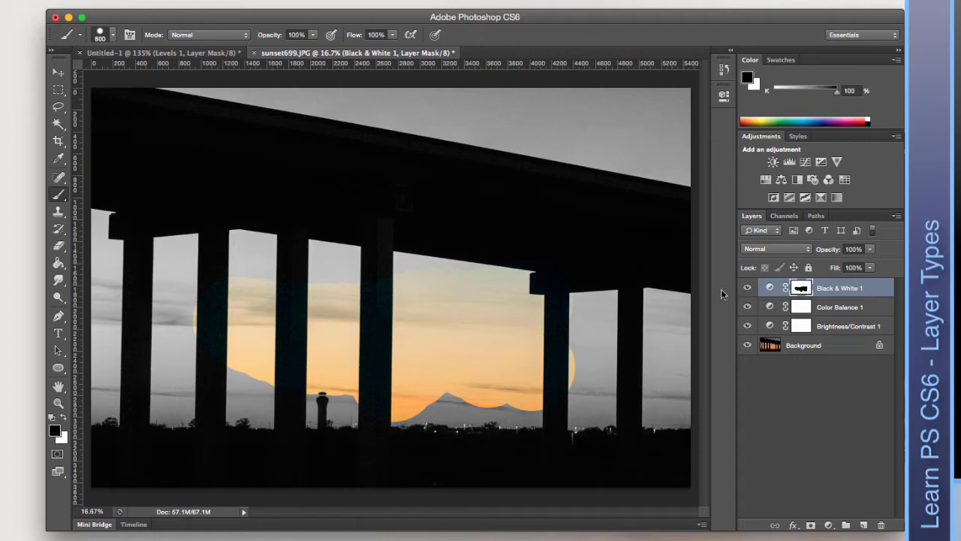
# Return to the Untitled-1 document and compare the painting with the Levels 1 and Layer 1 layers hidden and shown
pyautogui.click(161, 53)
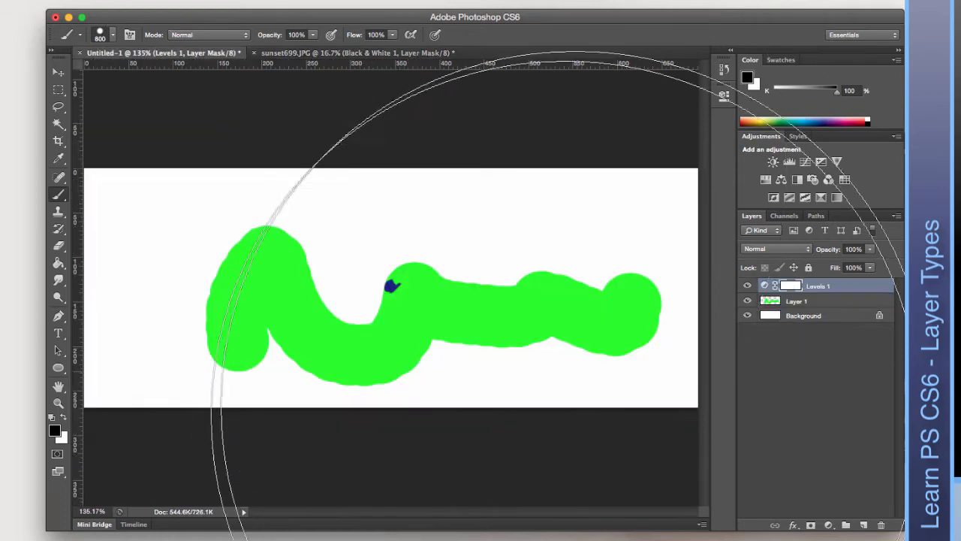
pyautogui.click(746, 286)
pyautogui.click(747, 286)
pyautogui.click(746, 286)
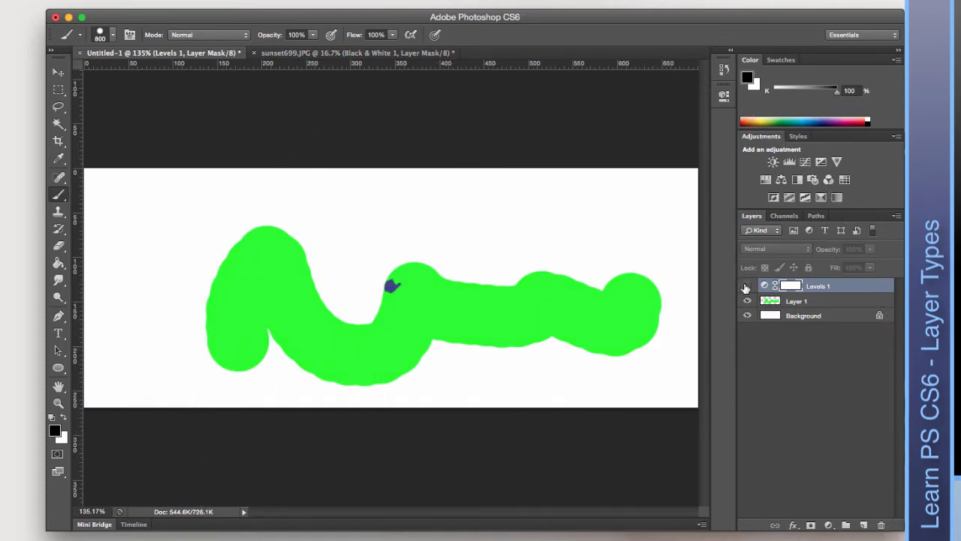
pyautogui.click(746, 286)
pyautogui.click(747, 301)
pyautogui.click(747, 302)
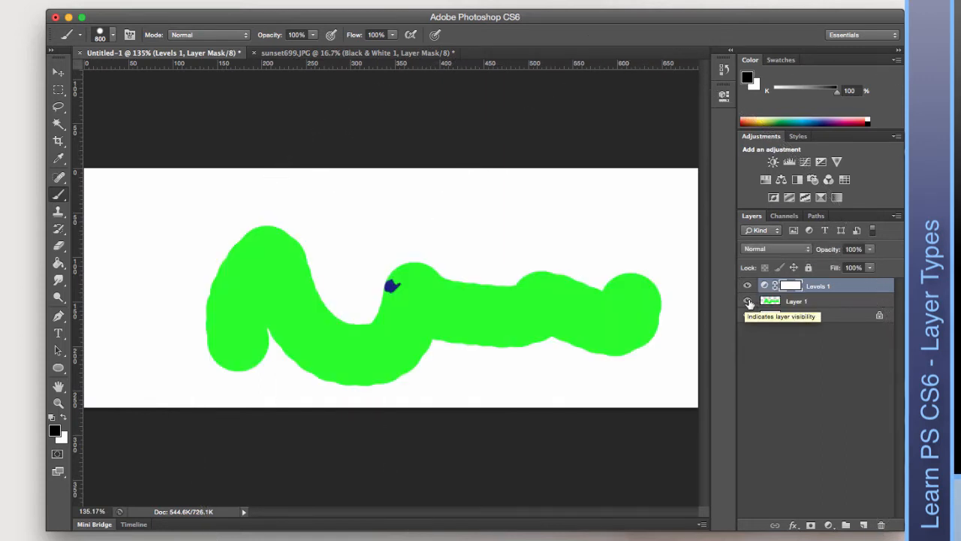
pyautogui.click(747, 301)
pyautogui.click(748, 301)
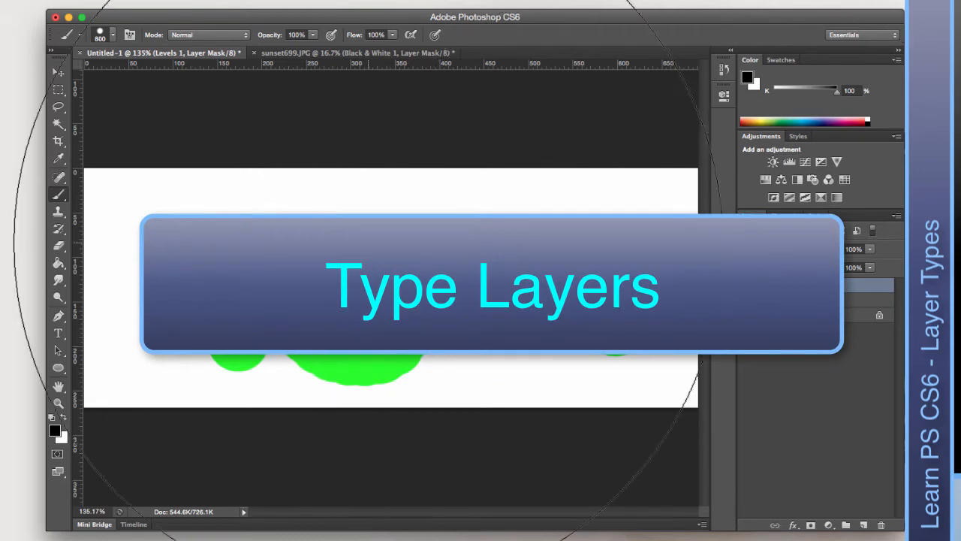
# Reduce the brush size to 50 px
pyautogui.press('[')
pyautogui.press('[')
pyautogui.press('[')
pyautogui.press('[')
pyautogui.press('[')
pyautogui.press('[')
pyautogui.press('[')
pyautogui.press('[')
pyautogui.press('[')
pyautogui.press('[')
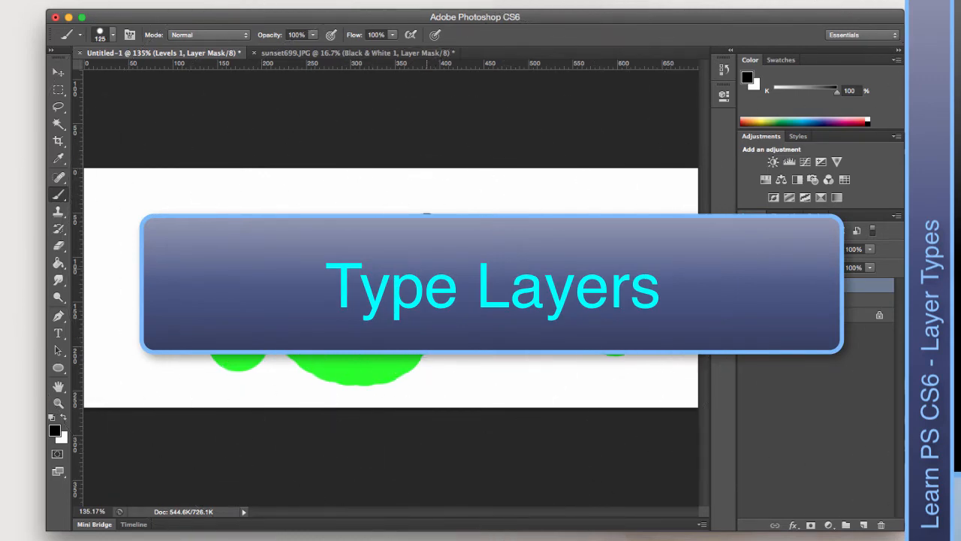
pyautogui.press('[')
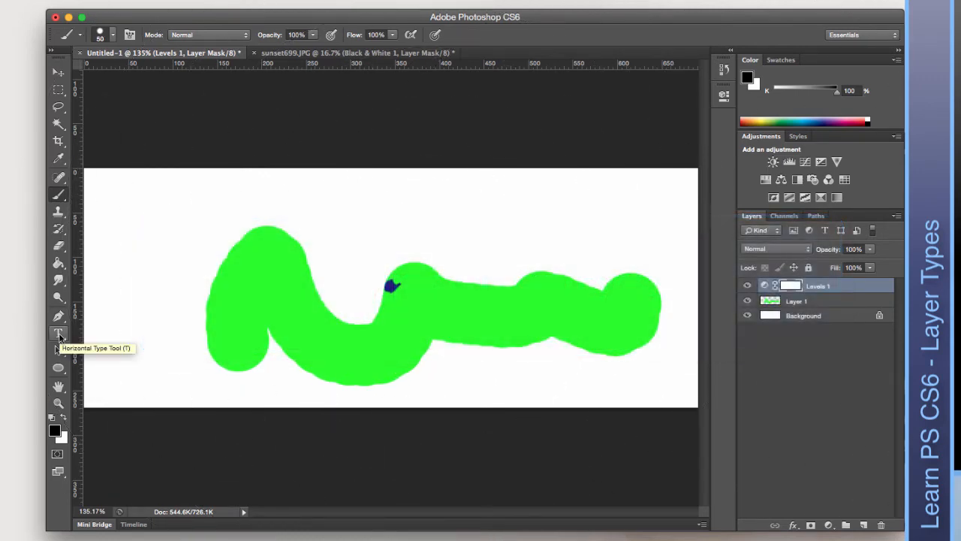
# Add the text "Hello~!" above the green stroke with the Horizontal Type tool in Helvetica Bold, 44.47 pt
pyautogui.click(60, 336)
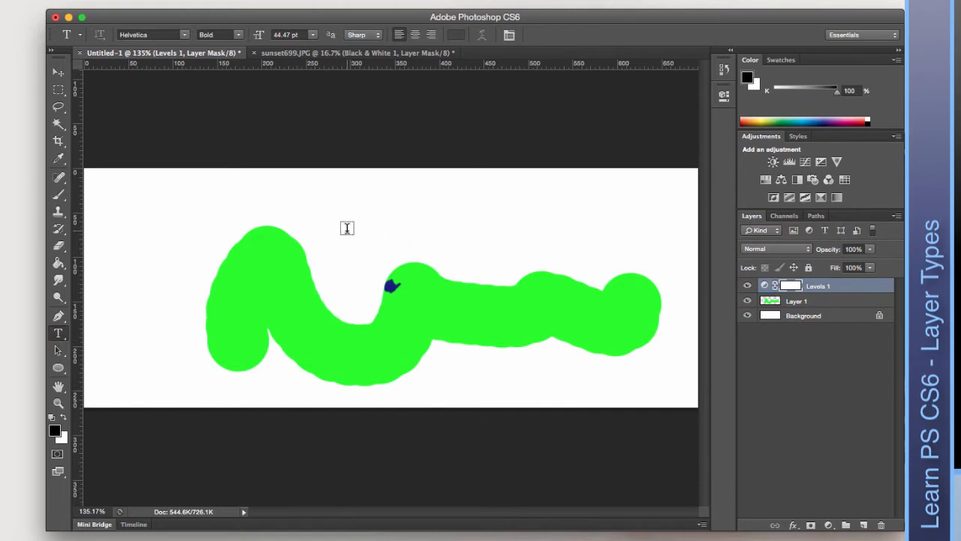
pyautogui.click(347, 227)
pyautogui.write('Hello')
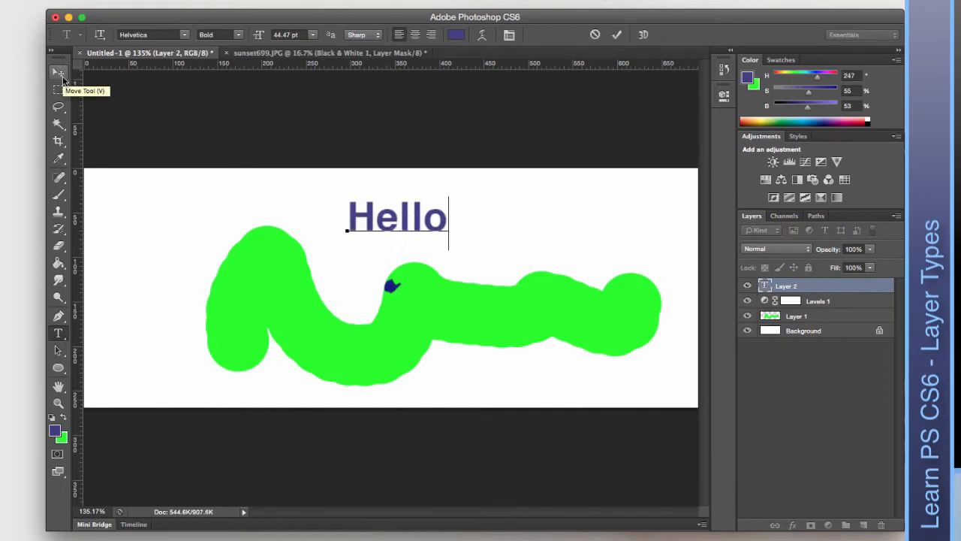
pyautogui.write('~!')
# Move the "Hello~!" text to the right, into the white area above the green stroke's straight part
pyautogui.click(58, 73)
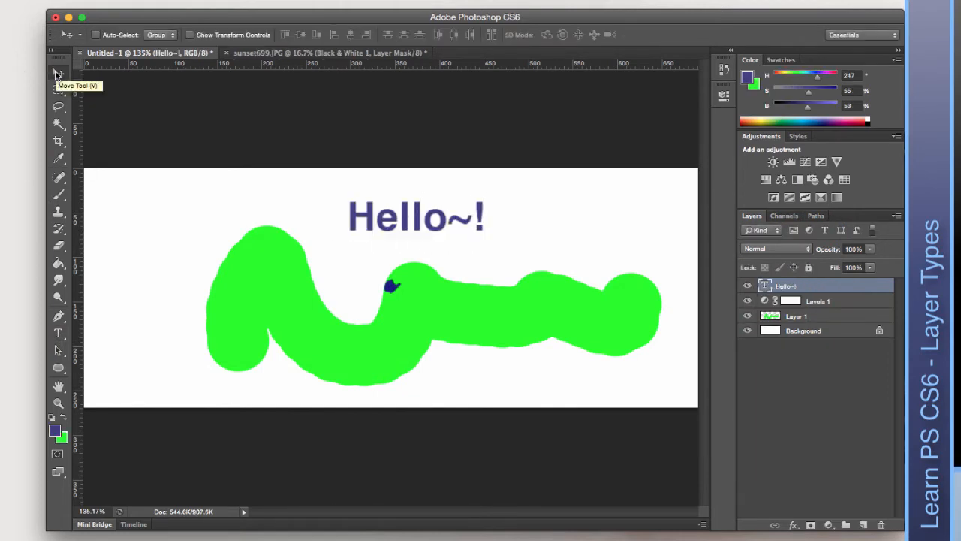
pyautogui.moveTo(411, 225); pyautogui.dragTo(493, 209)
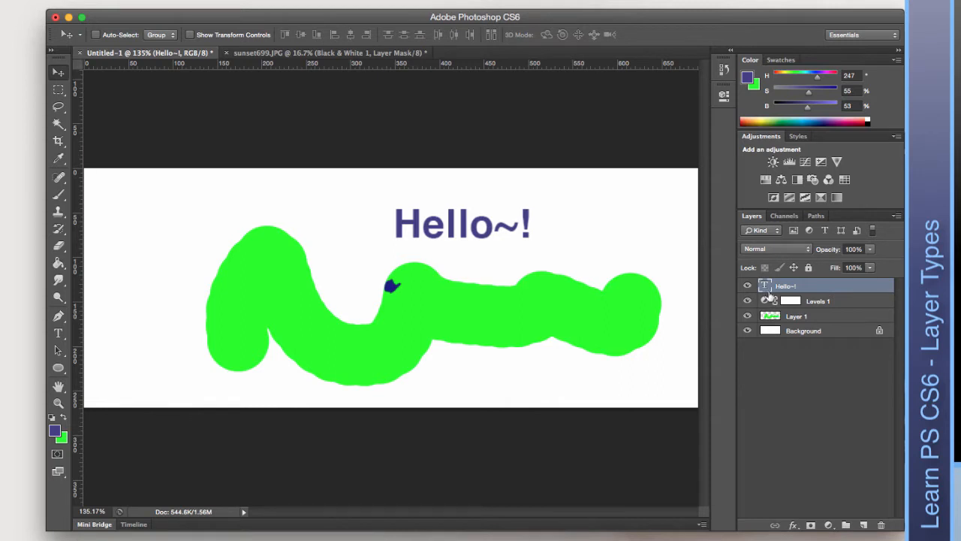
pyautogui.moveTo(483, 243)
pyautogui.mouseDown()
pyautogui.moveTo(515, 240)
pyautogui.moveTo(513, 230)
pyautogui.moveTo(501, 236)
pyautogui.mouseUp()
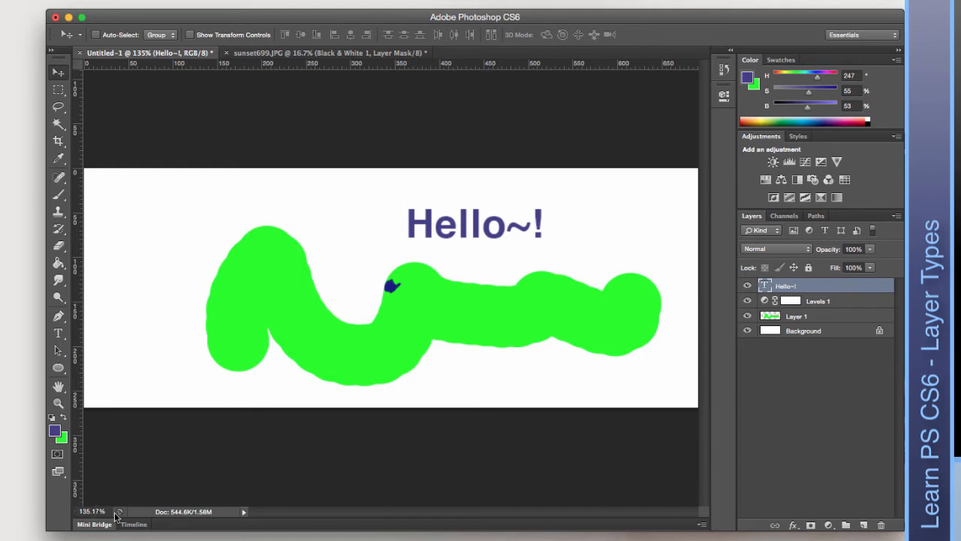
# Check the "Hello~!" layer hidden and shown at 100% zoom, and enlarge its text to nearly three times its size with Free Transform
pyautogui.press('super+1')
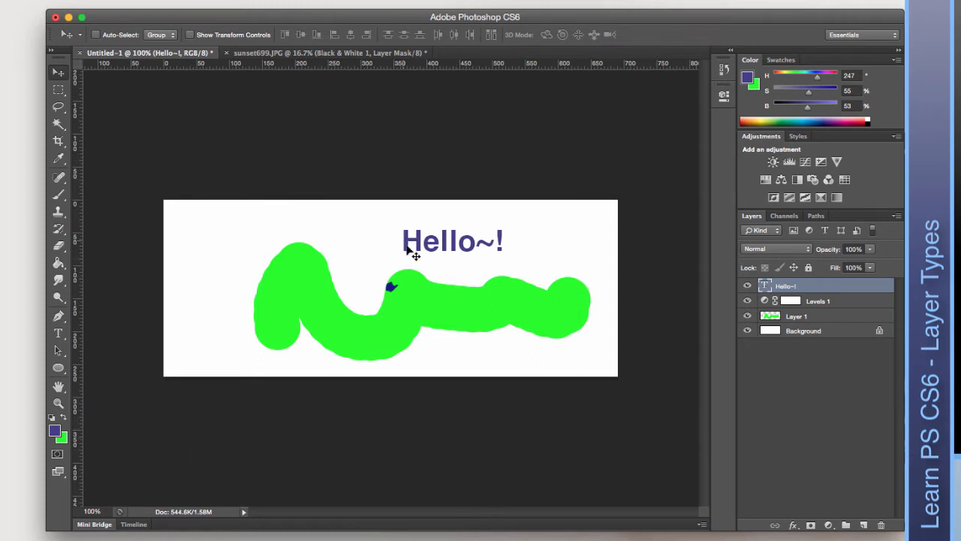
pyautogui.click(746, 286)
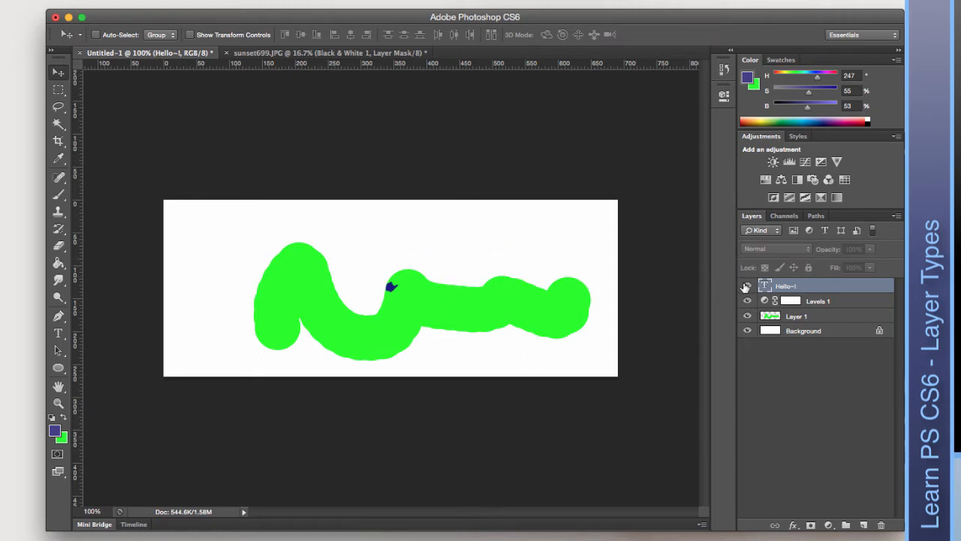
pyautogui.click(746, 285)
pyautogui.press('super+t')
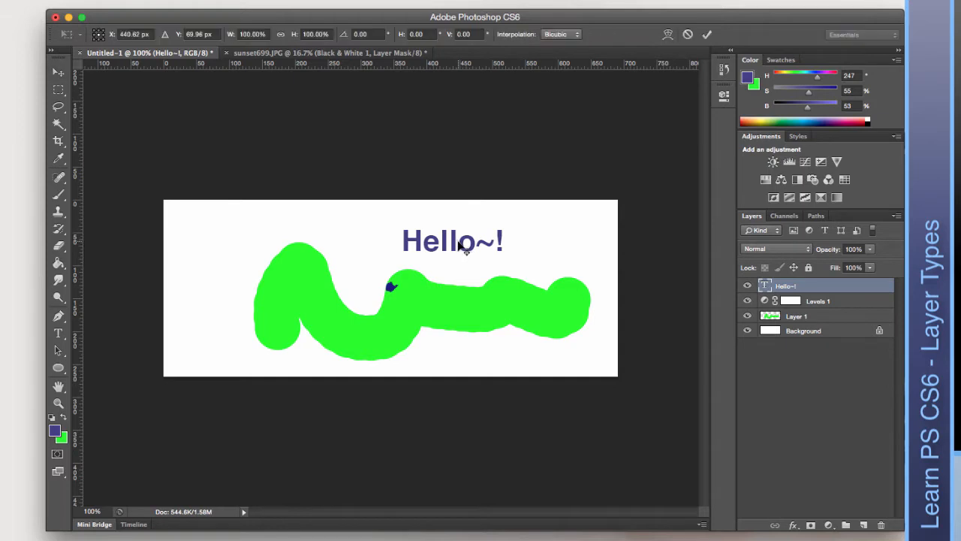
pyautogui.moveTo(387, 270); pyautogui.dragTo(210, 358)
pyautogui.press('Return')
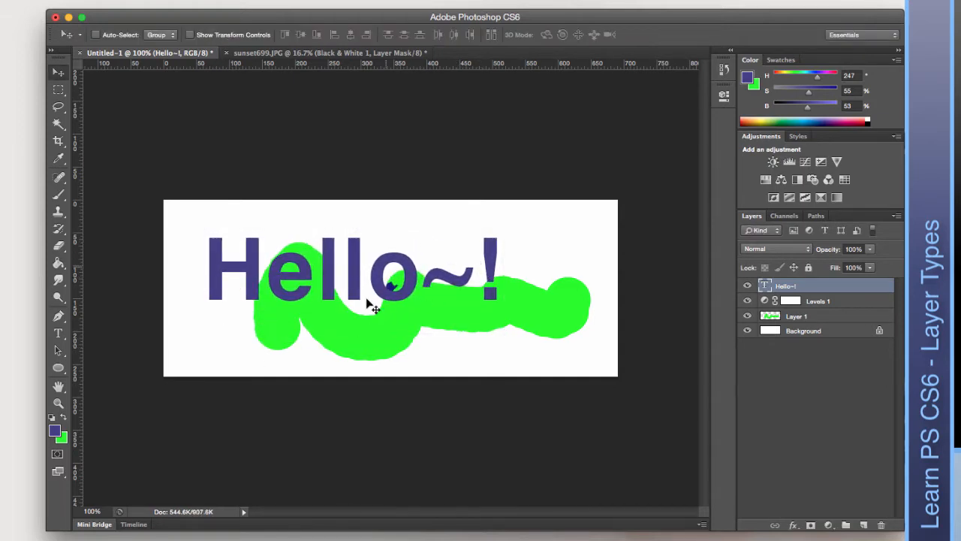
# Scale the "Hello~!" text up by another 115.68% and shift it slightly right and down on the canvas
pyautogui.press('super+t')
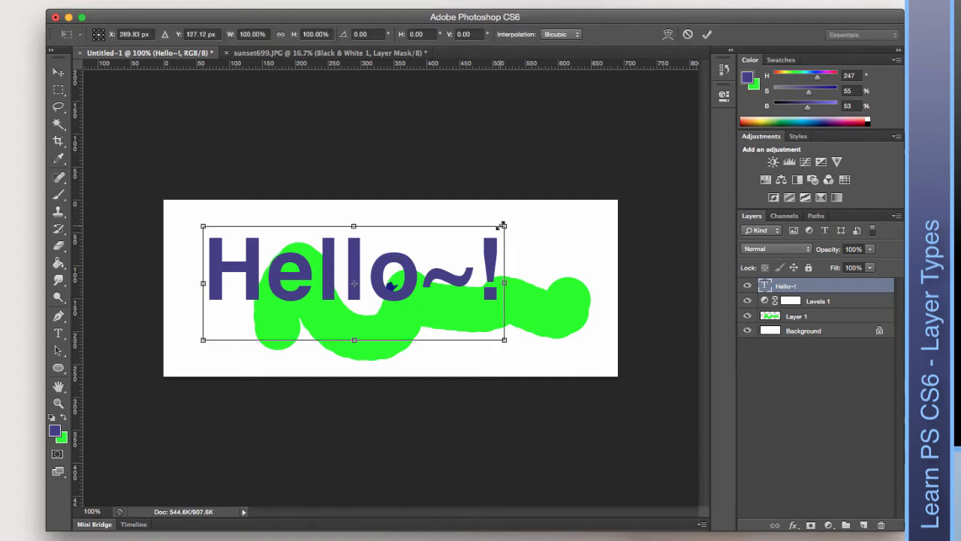
pyautogui.moveTo(502, 225); pyautogui.dragTo(547, 202)
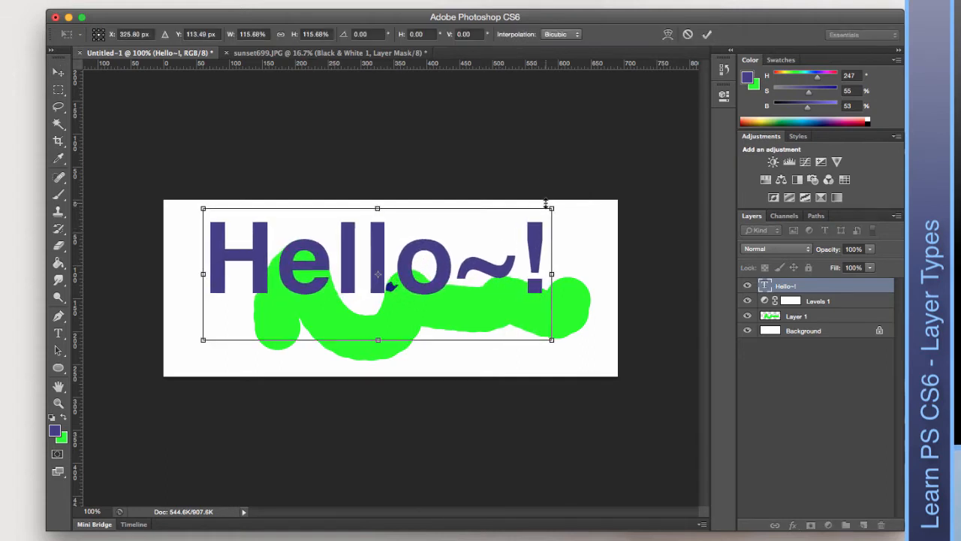
pyautogui.press('Return')
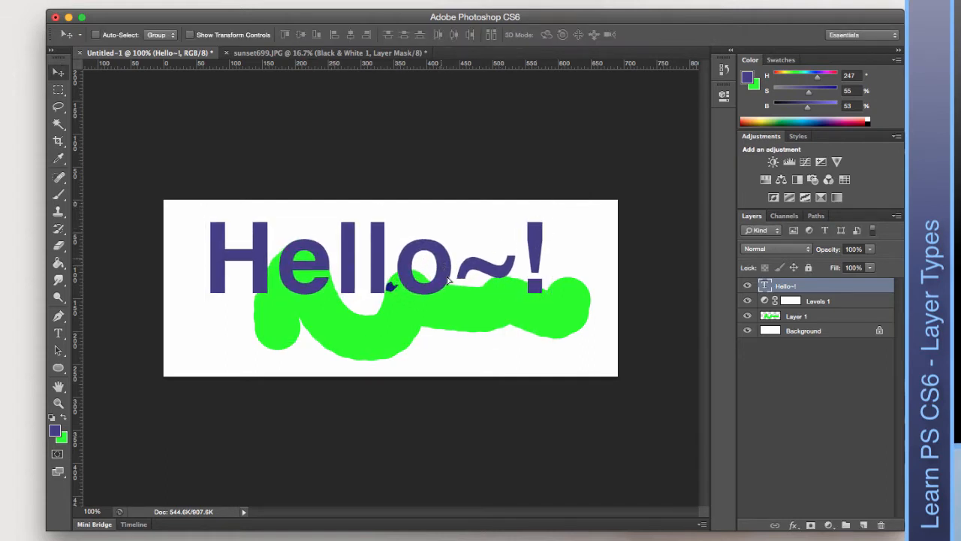
pyautogui.moveTo(455, 270)
pyautogui.mouseDown()
pyautogui.moveTo(462, 288)
pyautogui.moveTo(460, 262)
pyautogui.moveTo(466, 275)
pyautogui.mouseUp()
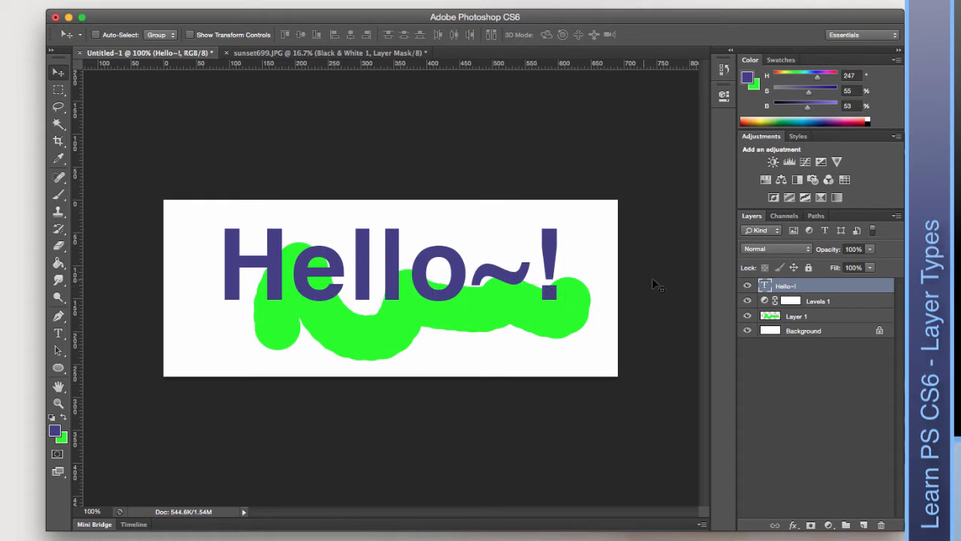
# Hide the "Hello~!" and Levels 1 layers, and select Layer 1, checking its contents by toggling its visibility
pyautogui.click(745, 287)
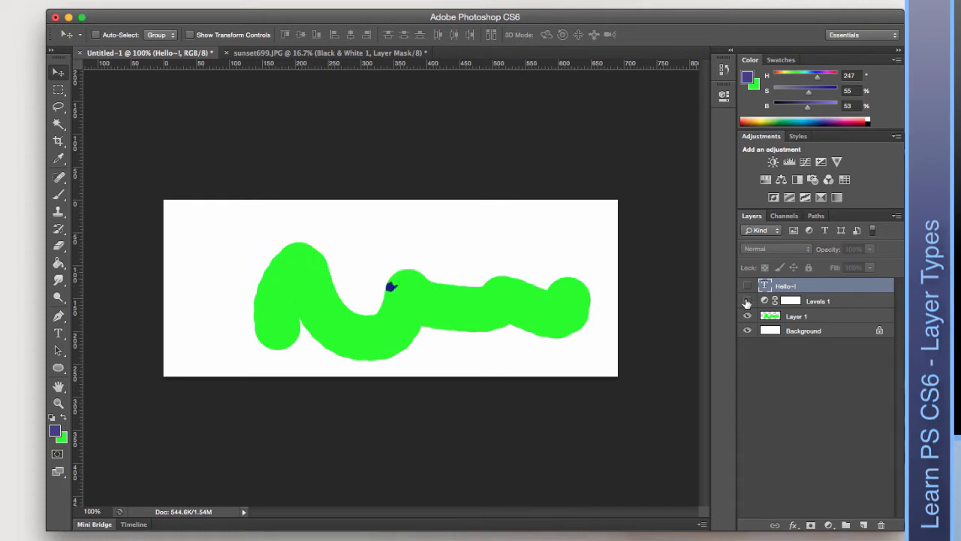
pyautogui.click(747, 300)
pyautogui.click(822, 318)
pyautogui.click(748, 317)
pyautogui.click(748, 317)
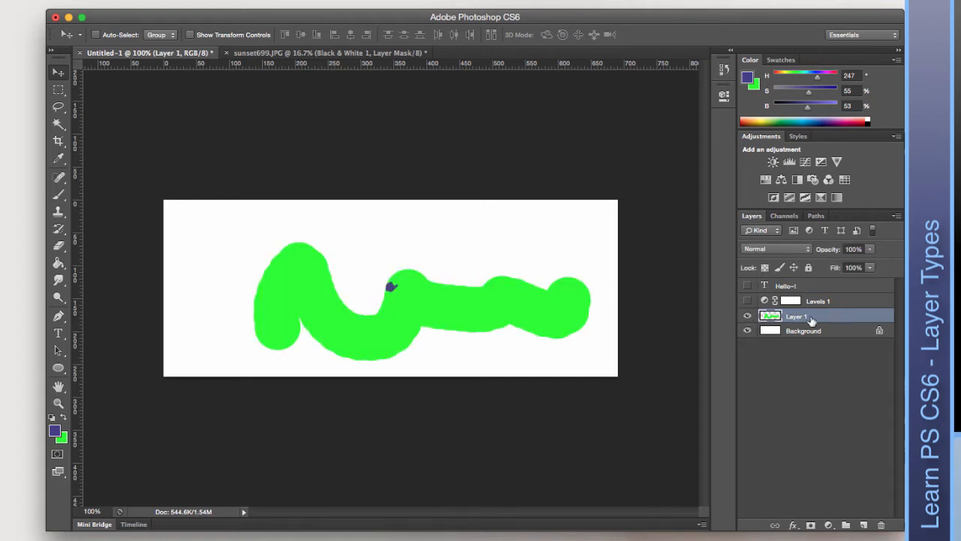
# Enlarge Layer 1's green stroke to well over three times its size with Free Transform, shifting its rounded right end into the canvas
pyautogui.press('super+t')
pyautogui.moveTo(248, 240); pyautogui.dragTo(17, 158)
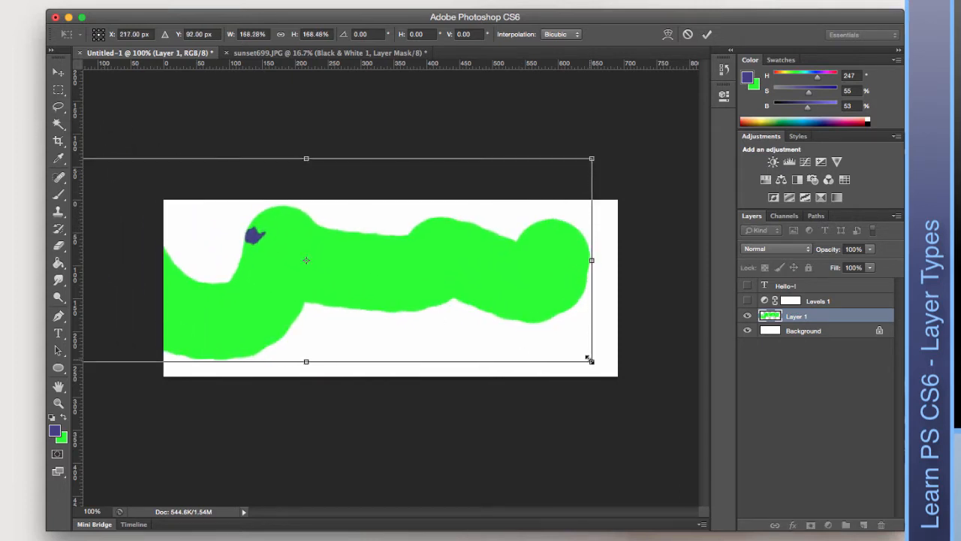
pyautogui.moveTo(591, 361); pyautogui.dragTo(687, 473)
pyautogui.moveTo(571, 339); pyautogui.dragTo(289, 326)
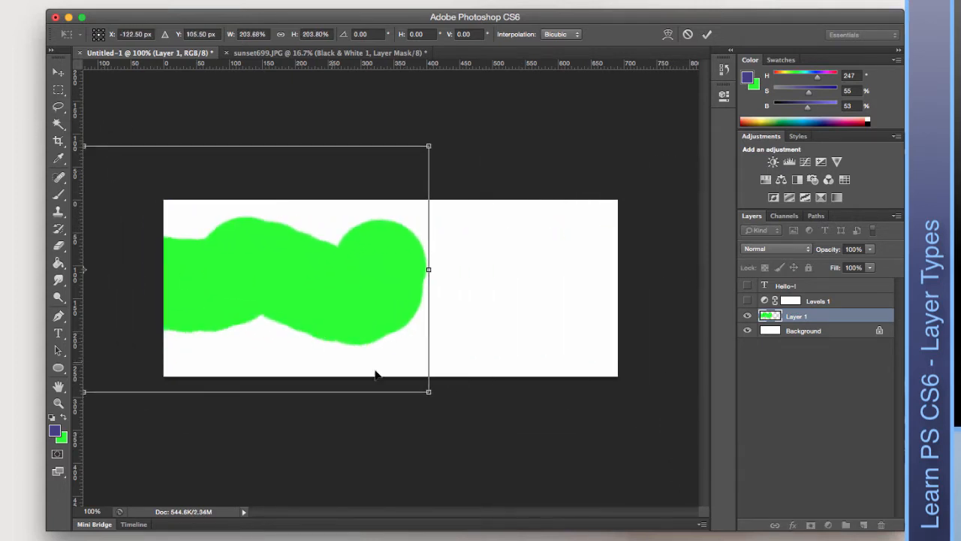
pyautogui.moveTo(426, 387)
pyautogui.mouseDown()
pyautogui.moveTo(516, 453)
pyautogui.moveTo(498, 361)
pyautogui.moveTo(422, 323)
pyautogui.moveTo(473, 396)
pyautogui.moveTo(533, 432)
pyautogui.moveTo(643, 536)
pyautogui.mouseUp()
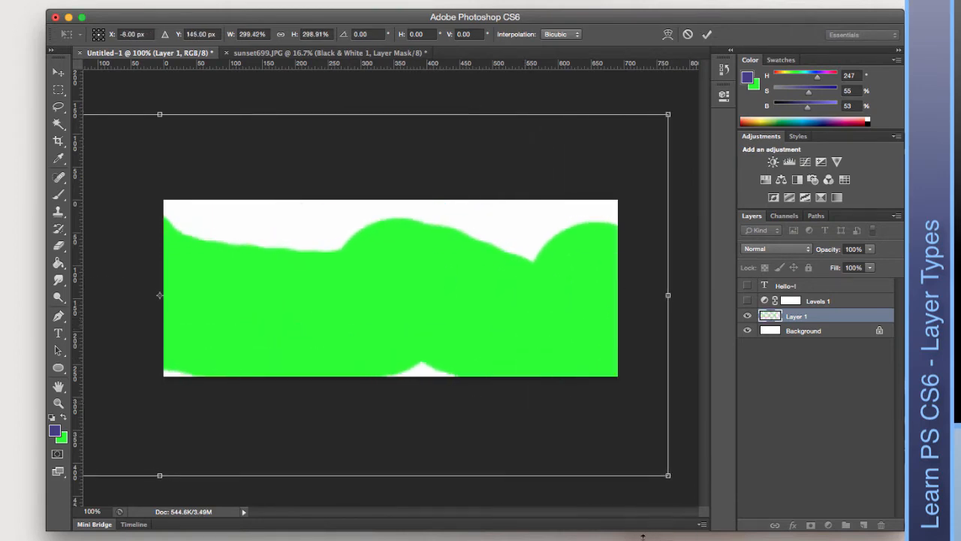
pyautogui.moveTo(539, 295); pyautogui.dragTo(297, 259)
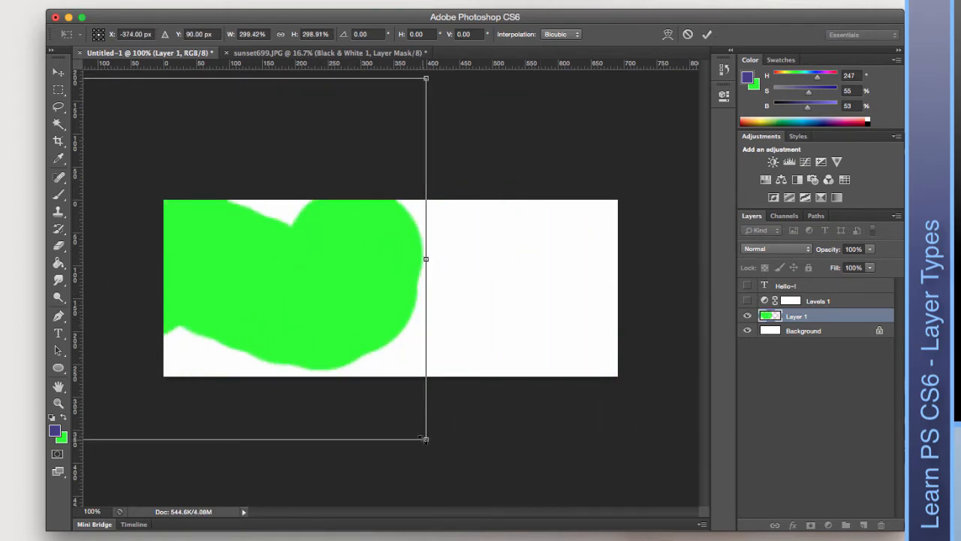
pyautogui.moveTo(426, 439); pyautogui.dragTo(528, 476)
pyautogui.moveTo(455, 351); pyautogui.dragTo(365, 291)
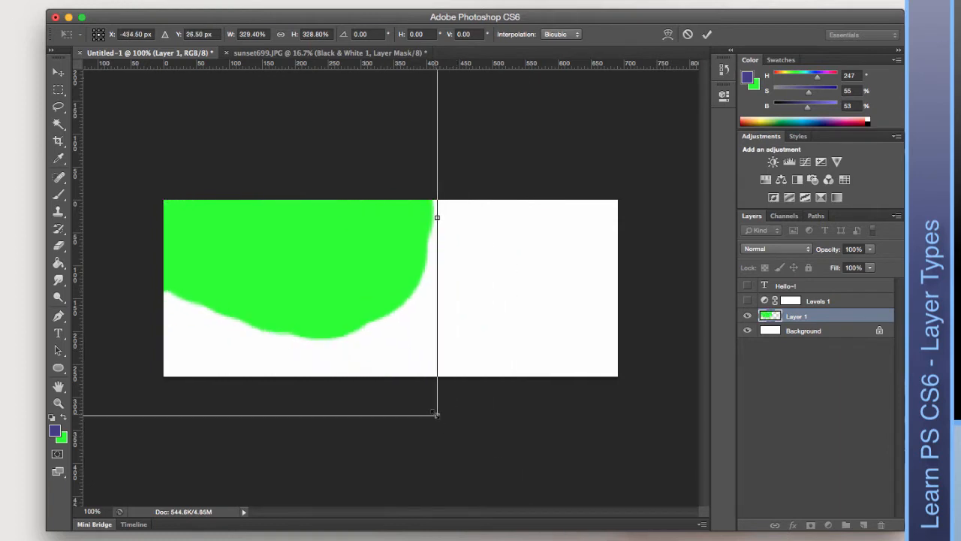
pyautogui.moveTo(436, 413); pyautogui.dragTo(575, 461)
pyautogui.moveTo(496, 329); pyautogui.dragTo(403, 330)
pyautogui.press('Return')
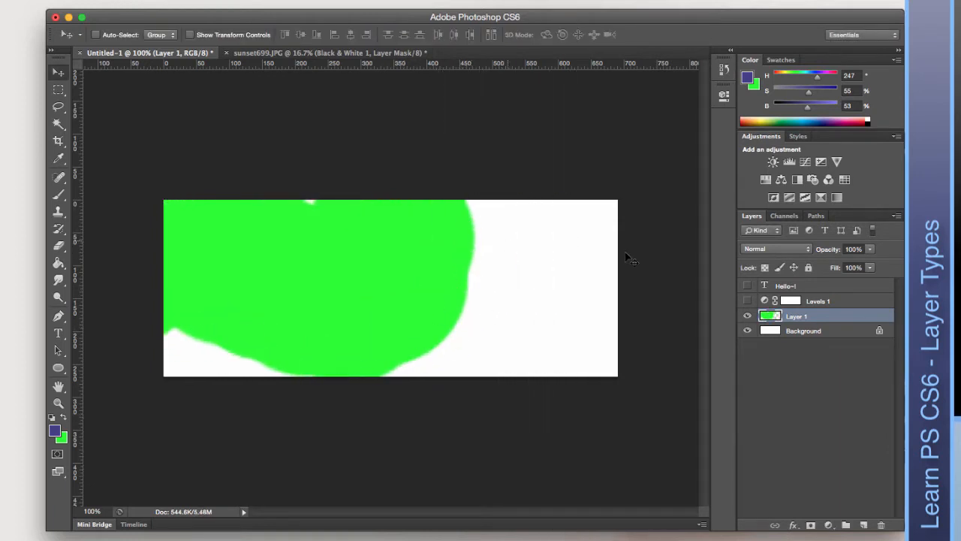
# Paint an indigo 50 px brush stroke down the right edge of Layer 1's green shape, after previewing the "Hello~!" layer
pyautogui.click(745, 285)
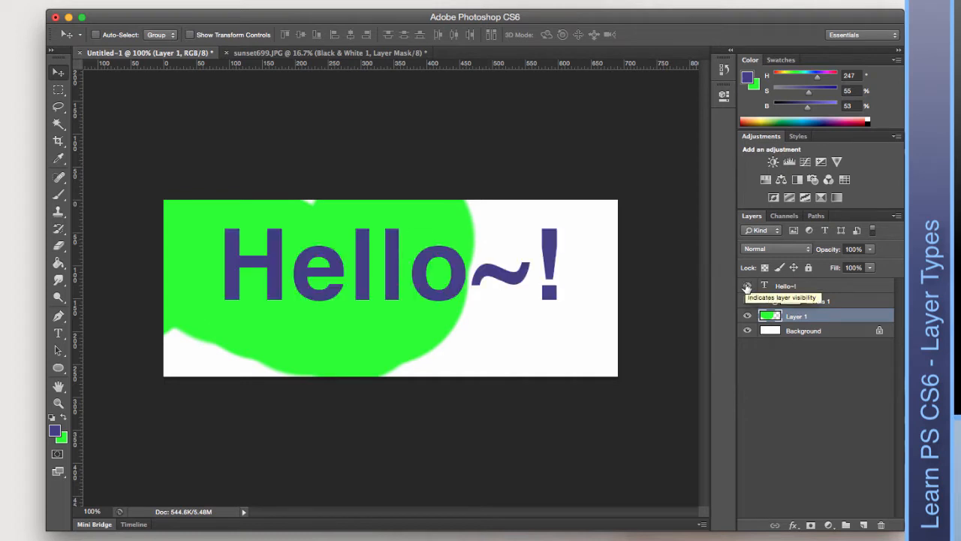
pyautogui.click(747, 286)
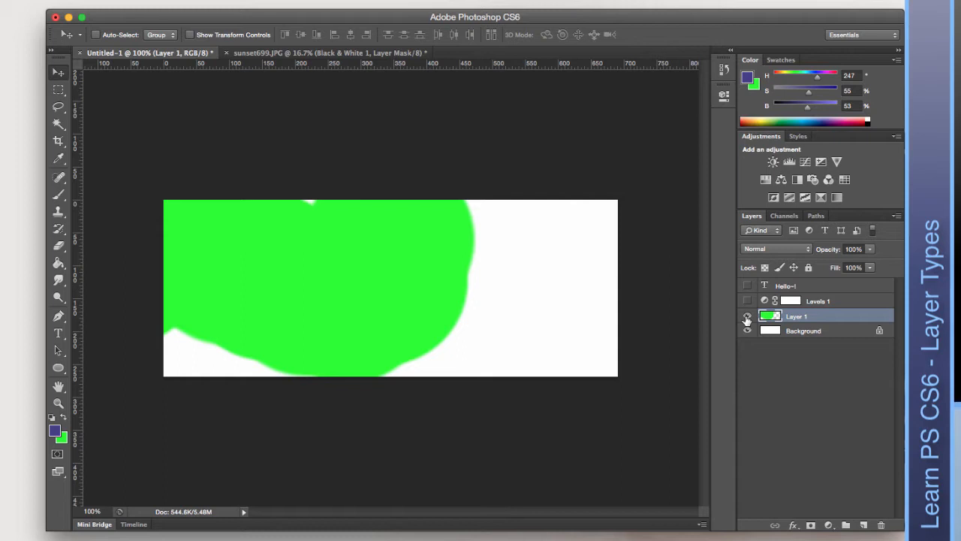
pyautogui.hotkey('ctrl', '+')
pyautogui.hotkey('ctrl', '+')
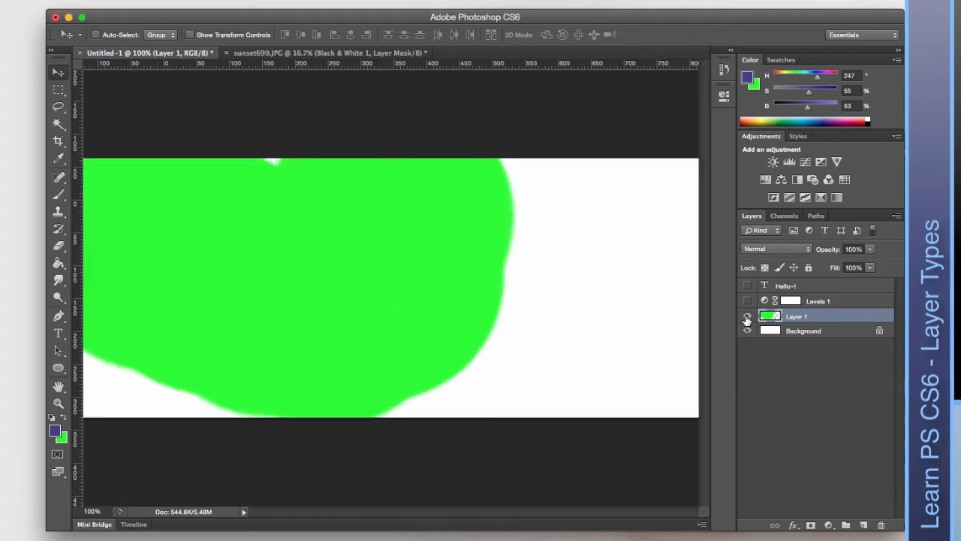
pyautogui.click(58, 194)
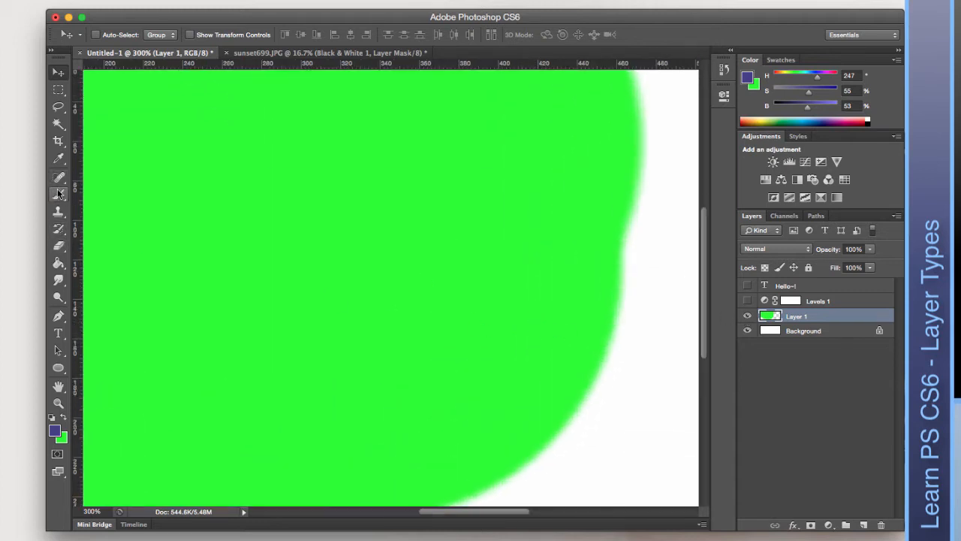
pyautogui.moveTo(601, 236)
pyautogui.mouseDown()
pyautogui.moveTo(526, 394)
pyautogui.moveTo(571, 191)
pyautogui.moveTo(524, 358)
pyautogui.moveTo(479, 437)
pyautogui.moveTo(543, 272)
pyautogui.moveTo(508, 397)
pyautogui.mouseUp()
# Examine the pixels along the indigo stroke's edge at up to 3200% magnification, returning to 100%
pyautogui.hotkey('ctrl', '+')
pyautogui.hotkey('ctrl', '+')
pyautogui.hotkey('ctrl', '+')
pyautogui.hotkey('ctrl', '+')
pyautogui.hotkey('ctrl', '+')
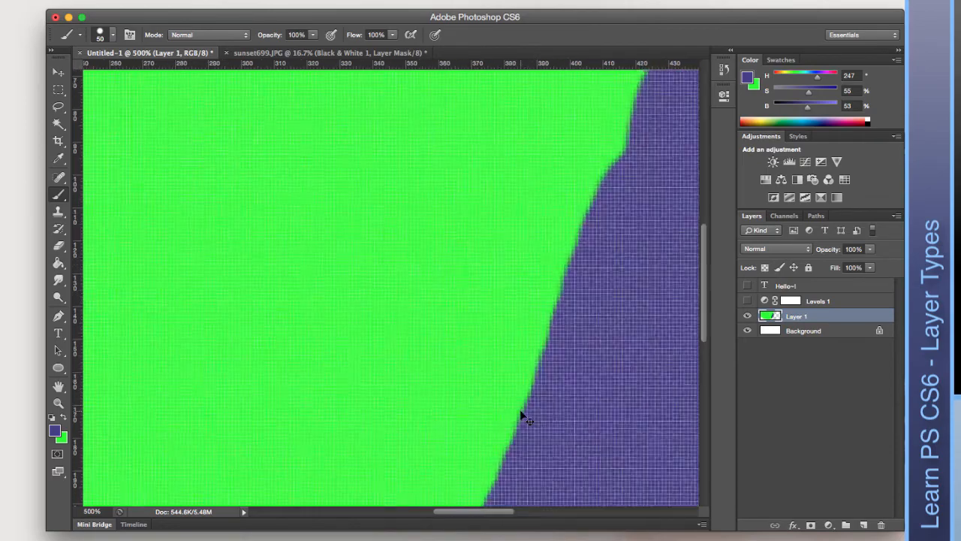
pyautogui.hotkey('ctrl', '+')
pyautogui.hotkey('ctrl', '+')
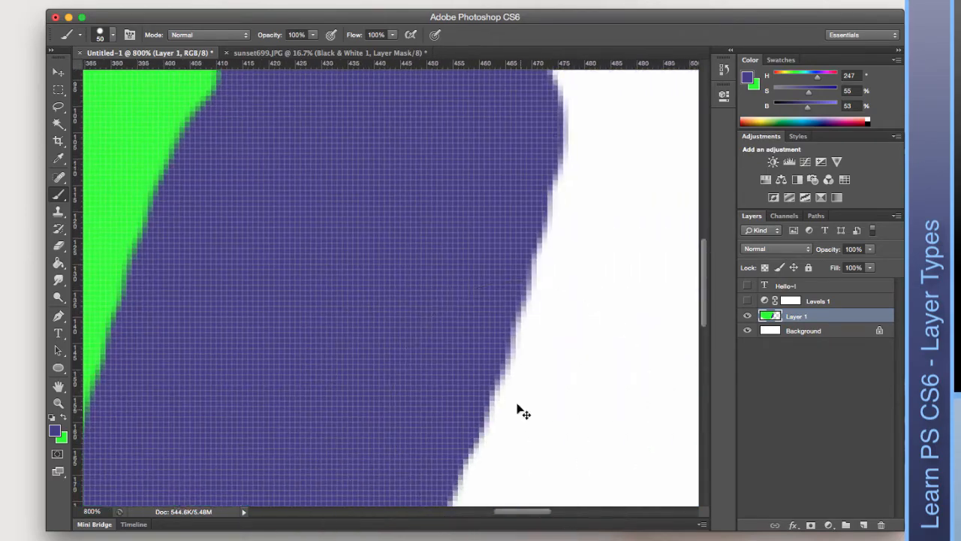
pyautogui.hotkey('ctrl', '+')
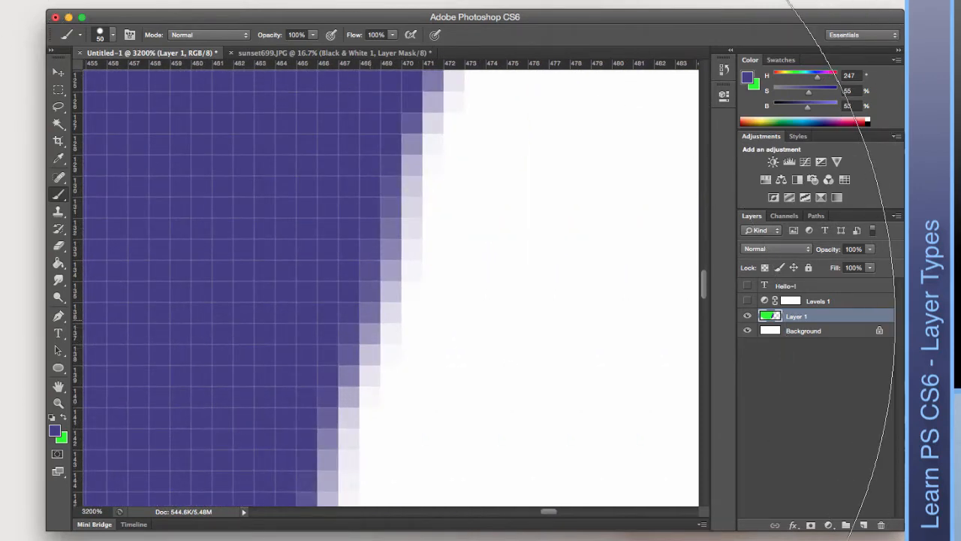
pyautogui.click(59, 72)
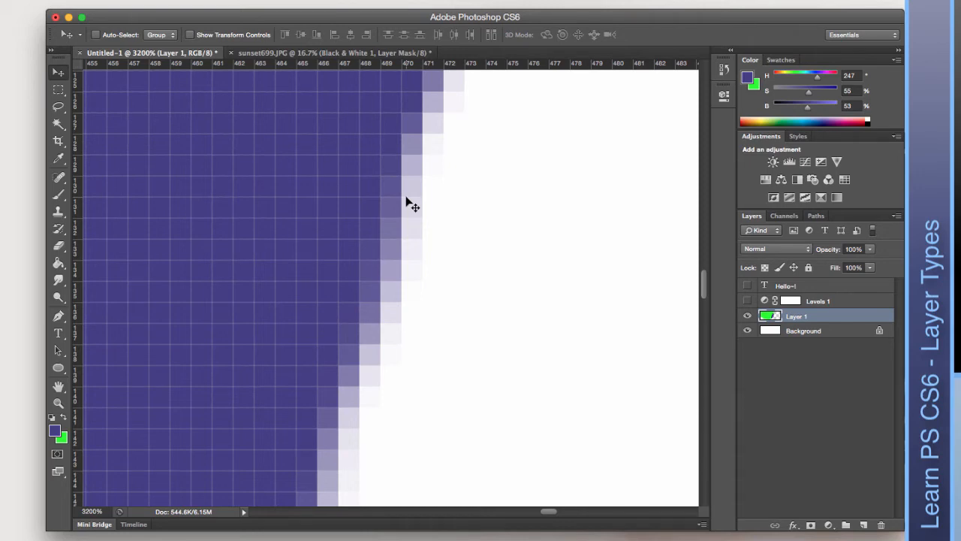
pyautogui.scroll(-10, 407, 201)
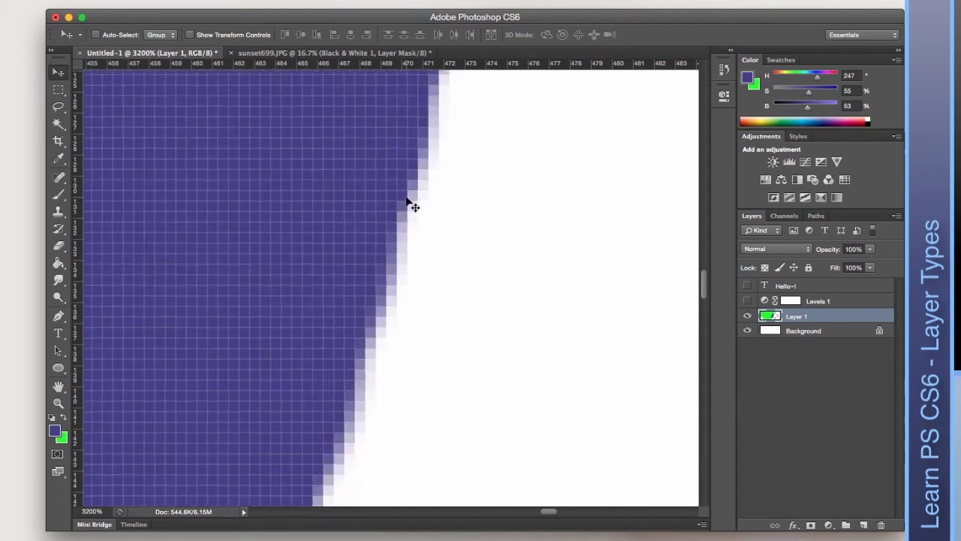
pyautogui.scroll(-5, 407, 201)
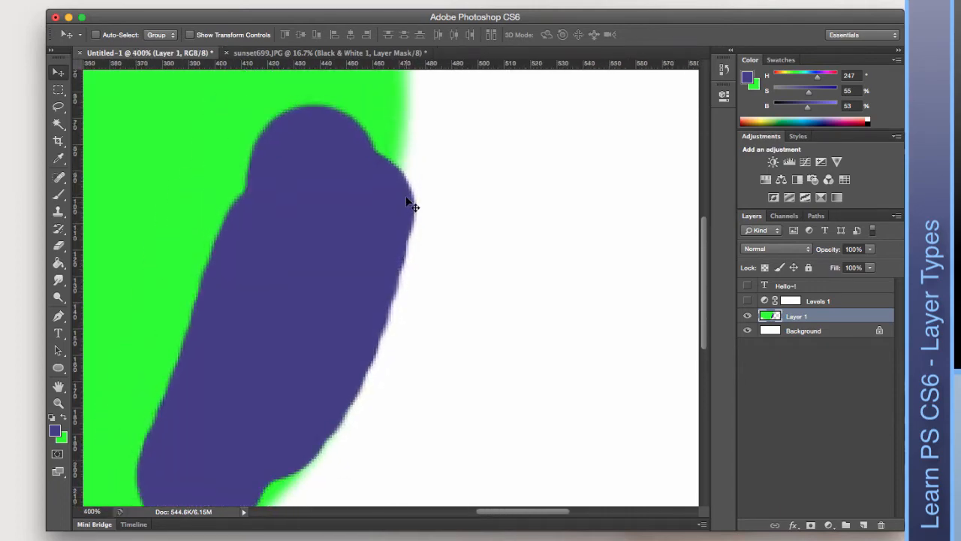
pyautogui.scroll(-3, 409, 202)
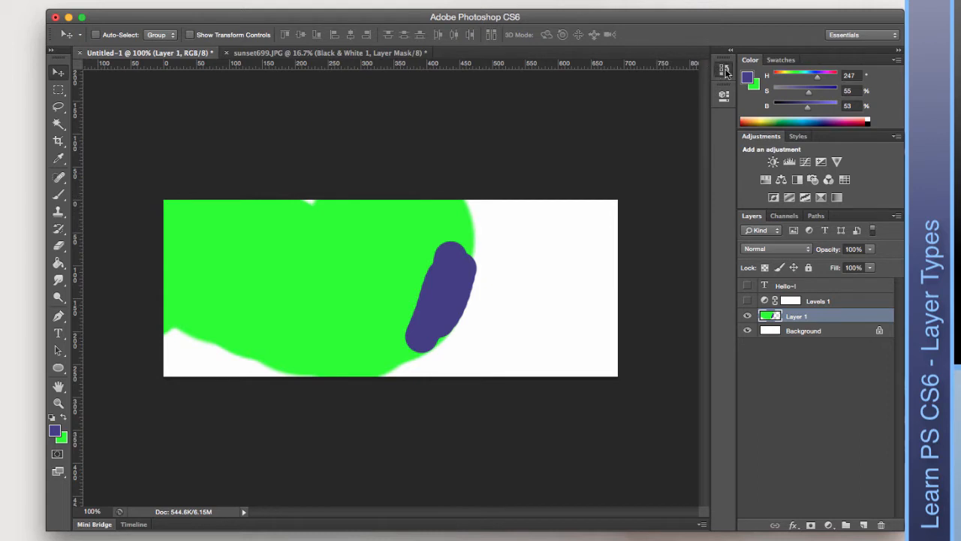
# Show the "Hello~!" and Levels 1 layers again, and compare the image with each one hidden and shown
pyautogui.click(748, 286)
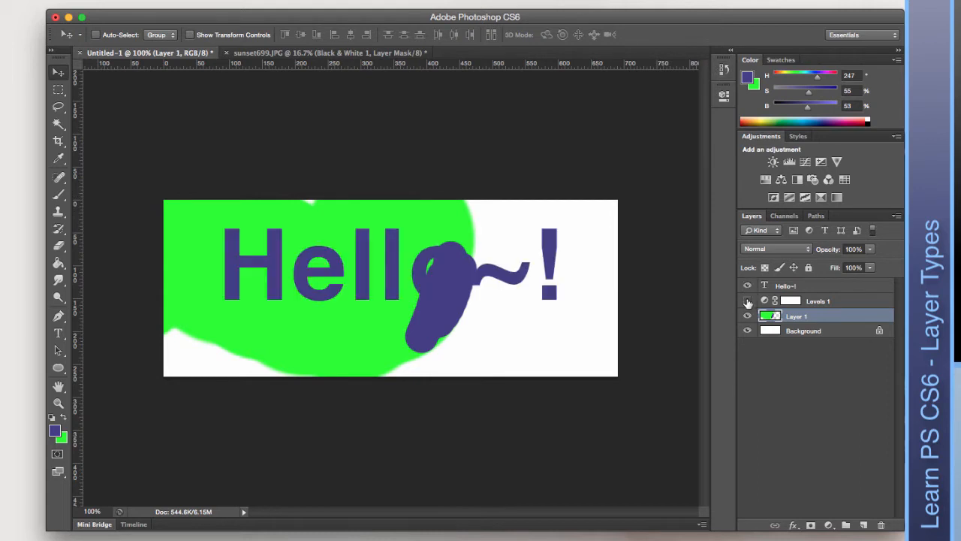
pyautogui.click(747, 302)
pyautogui.click(791, 300)
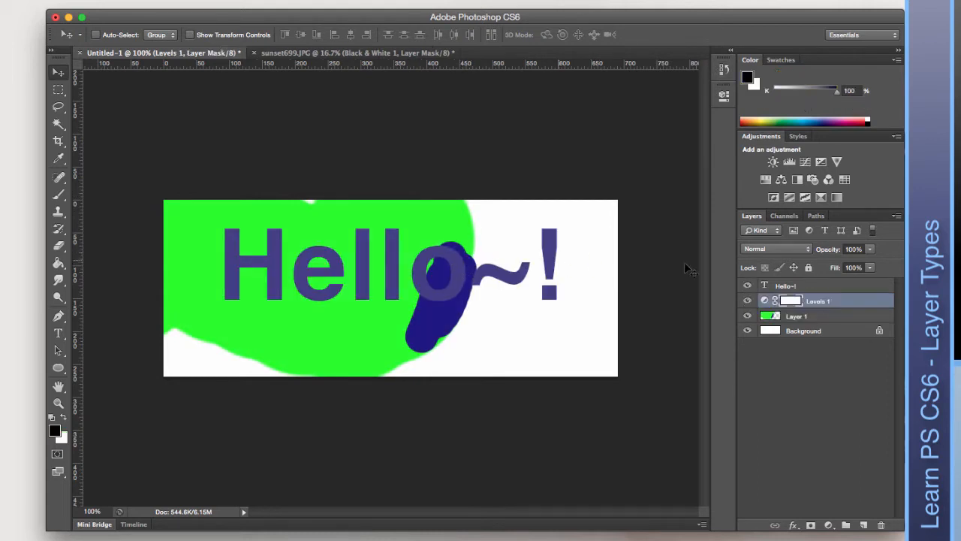
pyautogui.click(747, 286)
pyautogui.click(748, 286)
pyautogui.click(748, 302)
pyautogui.click(749, 302)
# Rasterize the "Hello~!" type layer and check its contents by toggling its visibility
pyautogui.click(757, 289)
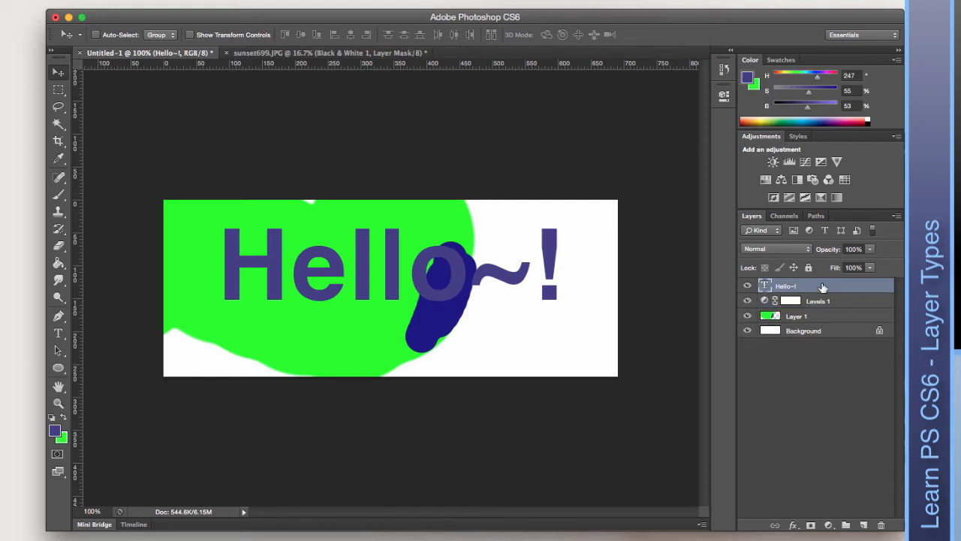
pyautogui.rightClick(825, 288)
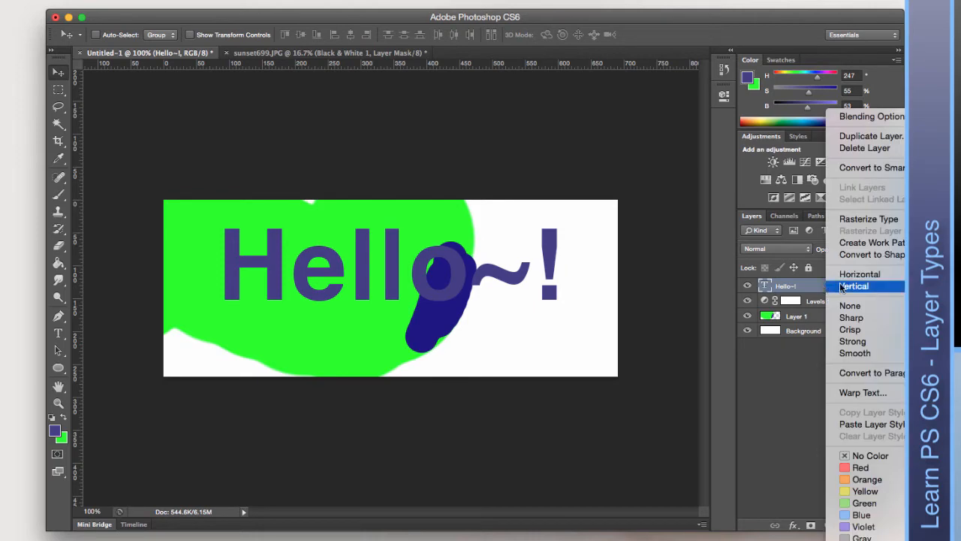
pyautogui.click(872, 220)
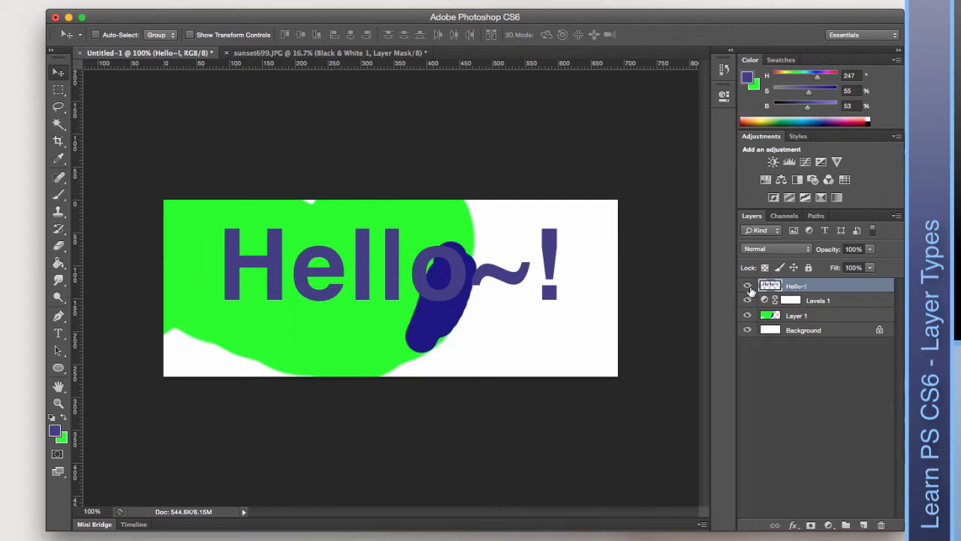
pyautogui.click(747, 286)
pyautogui.click(748, 286)
pyautogui.click(747, 286)
pyautogui.click(747, 286)
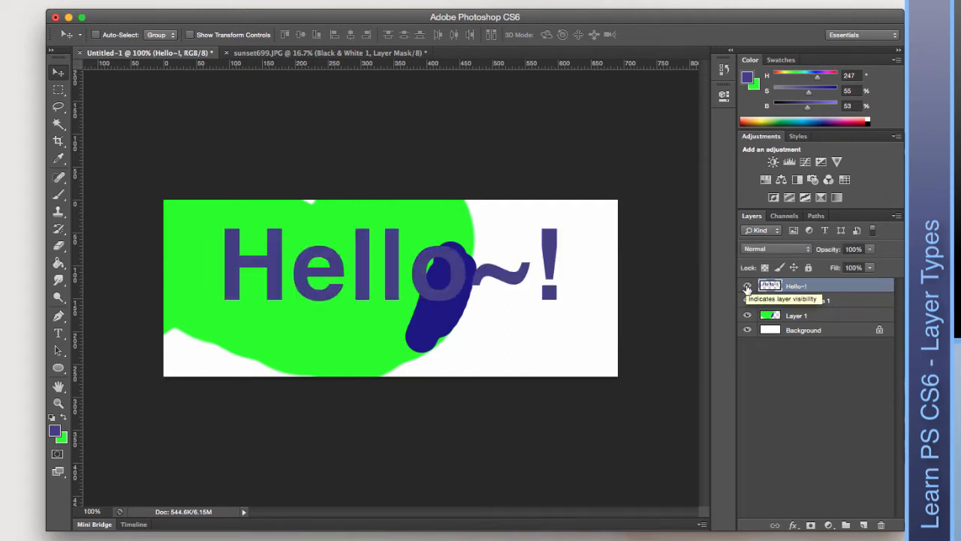
# Enlarge the rasterized "Hello~!" text to about 274% with Free Transform, keeping its exclamation mark within the canvas
pyautogui.moveTo(468, 277); pyautogui.dragTo(322, 257)
pyautogui.hotkey('ctrl', 't')
pyautogui.moveTo(414, 283); pyautogui.dragTo(567, 353)
pyautogui.moveTo(524, 296); pyautogui.dragTo(519, 320)
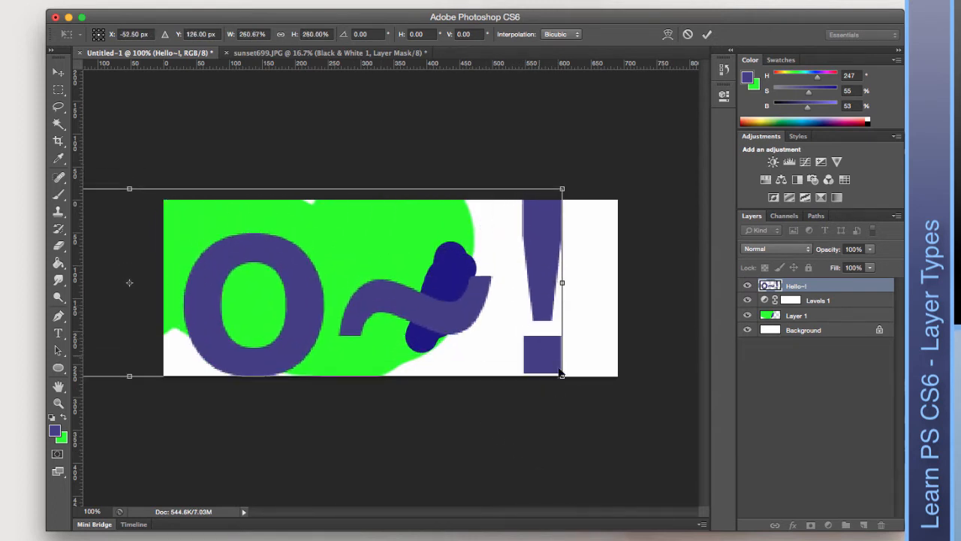
pyautogui.moveTo(561, 377); pyautogui.dragTo(607, 387)
pyautogui.moveTo(580, 327); pyautogui.dragTo(516, 337)
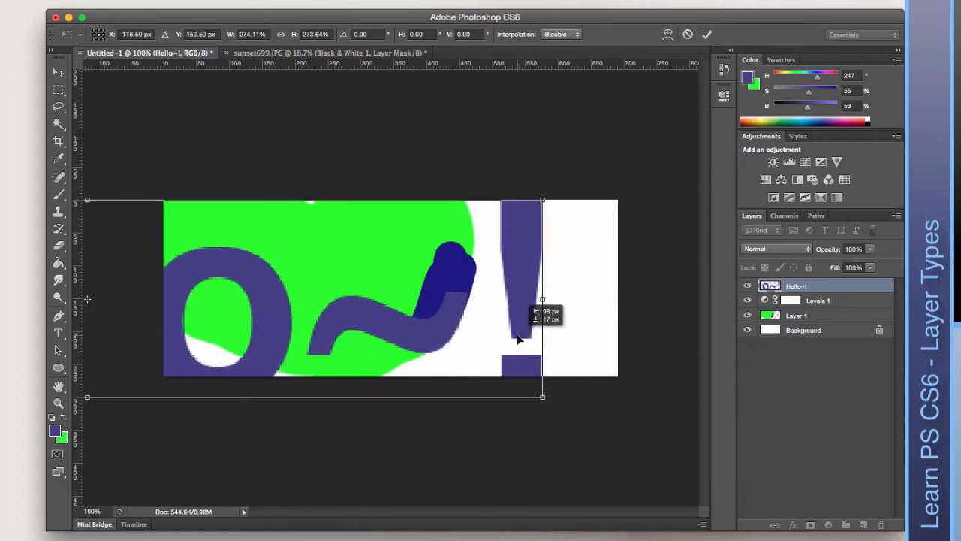
pyautogui.moveTo(516, 275); pyautogui.dragTo(527, 290)
pyautogui.press('Return')
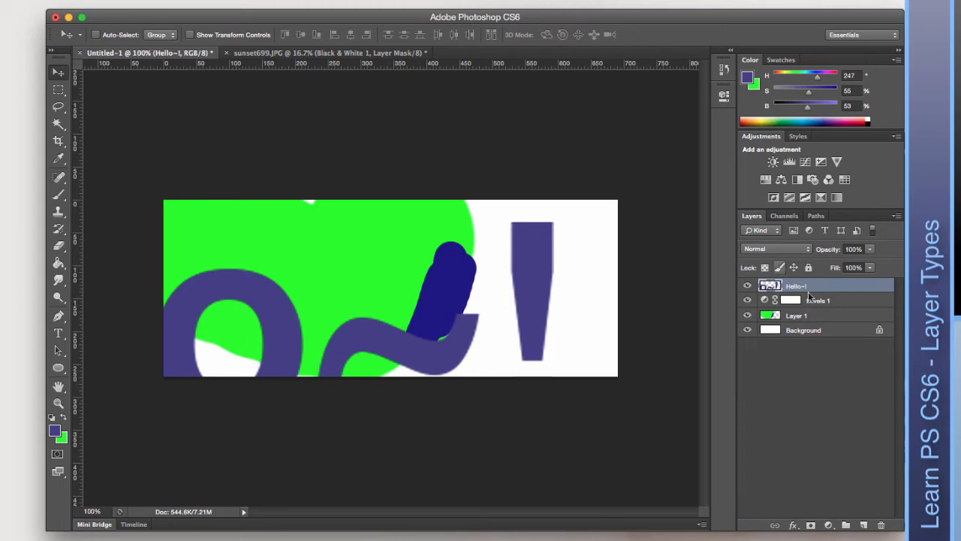
# Revert the document to the Rasterize Type history state
pyautogui.click(723, 70)
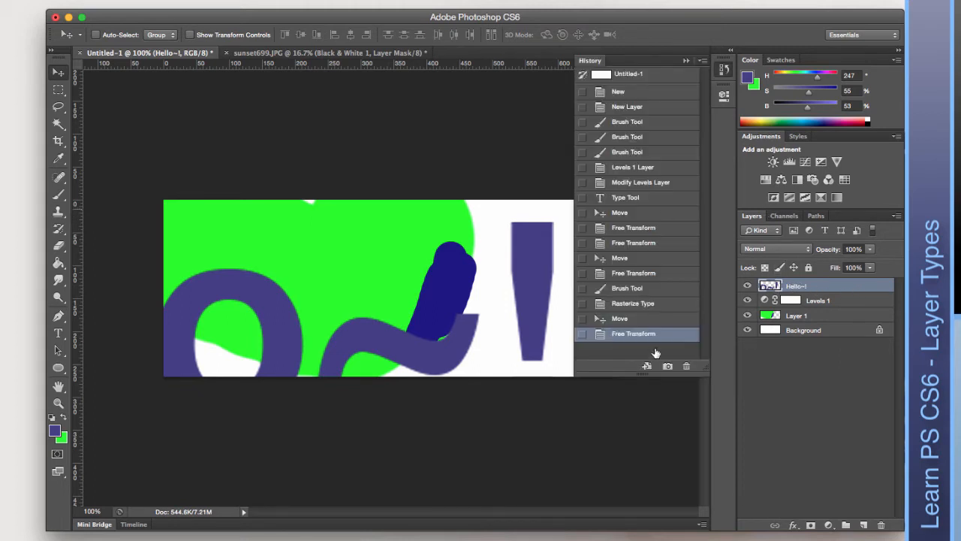
pyautogui.click(645, 304)
pyautogui.click(724, 73)
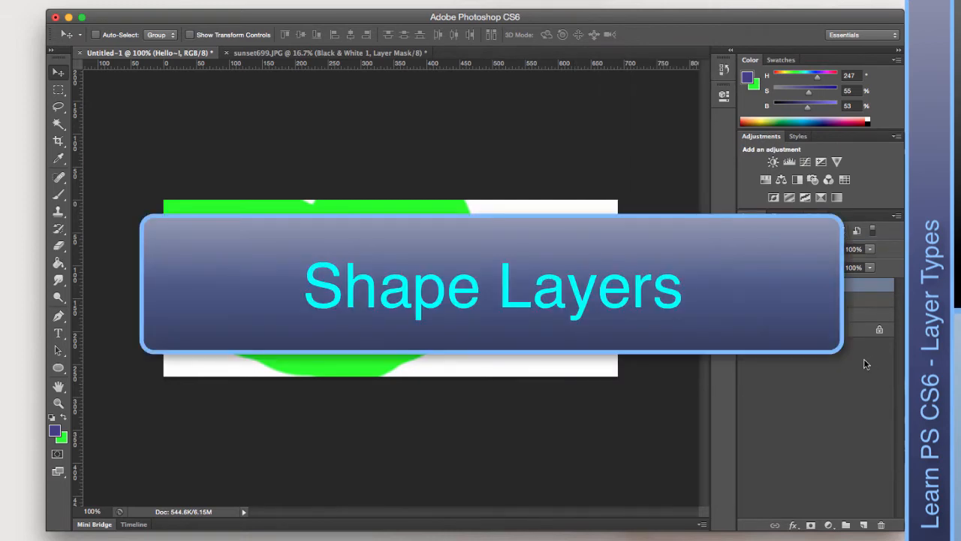
# Choose the Rectangle Tool and set the foreground color to a red with hue 4°, saturation 76% and brightness 79%
pyautogui.click(64, 369)
pyautogui.click(95, 365)
pyautogui.click(63, 369)
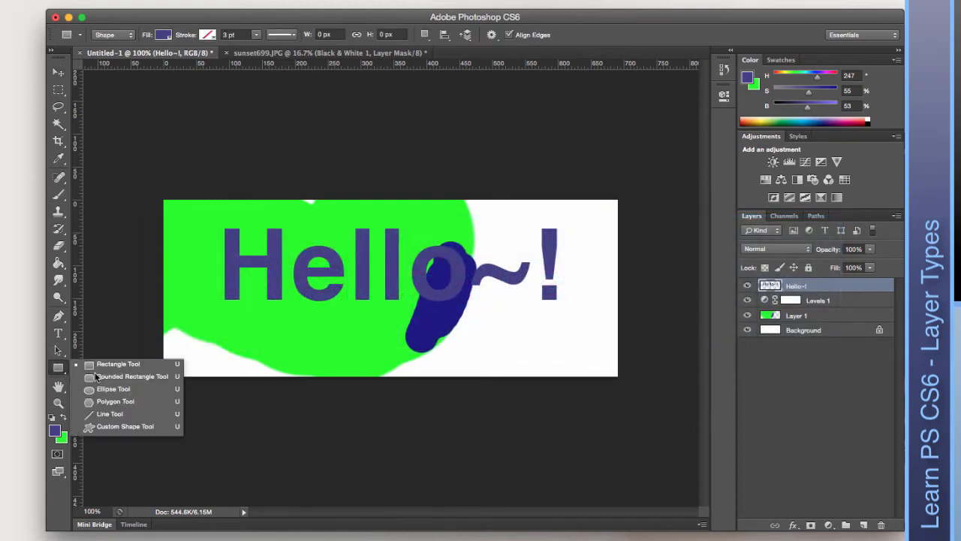
pyautogui.click(96, 377)
pyautogui.click(73, 372)
pyautogui.click(95, 366)
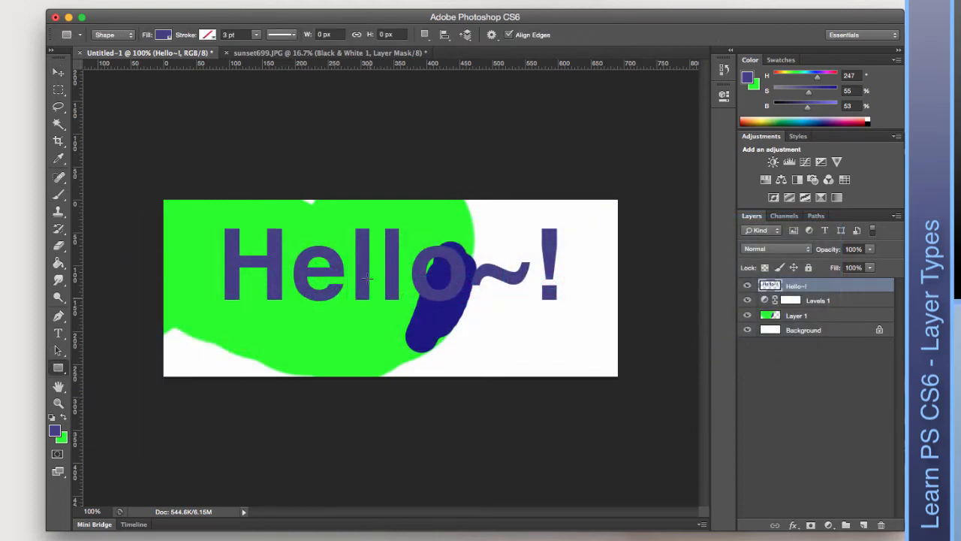
pyautogui.click(59, 432)
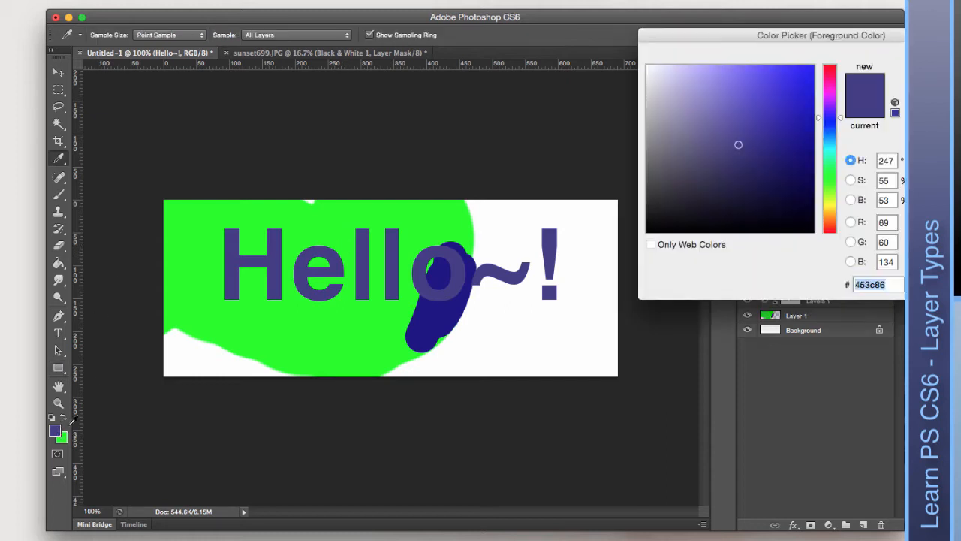
pyautogui.click(828, 227)
pyautogui.moveTo(795, 73); pyautogui.dragTo(774, 99)
pyautogui.press('Return')
# Draw a red rectangle about 184 by 183 px over the text's right end and an ellipse about 140 by 135 px over its left
pyautogui.press('u')
pyautogui.moveTo(440, 227)
pyautogui.mouseDown()
pyautogui.moveTo(585, 365)
pyautogui.moveTo(566, 350)
pyautogui.mouseUp()
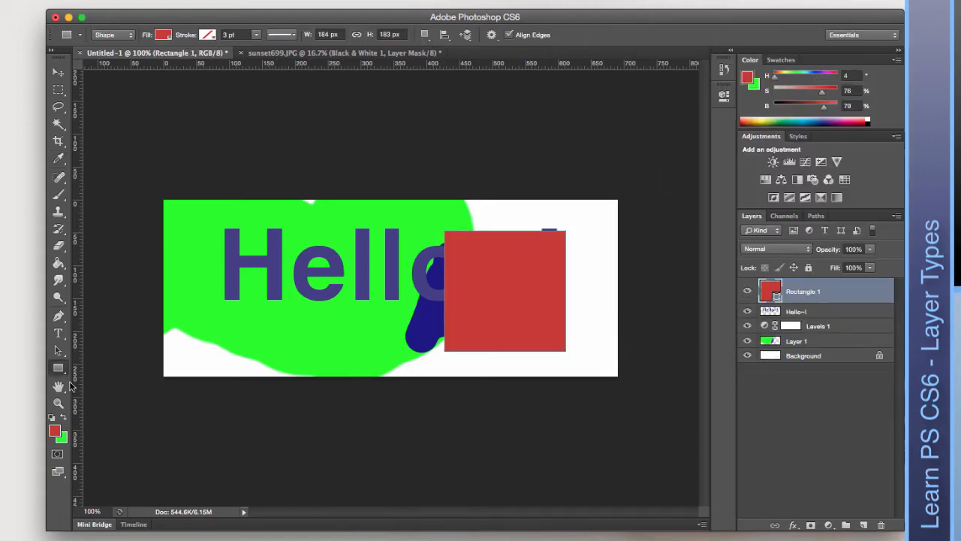
pyautogui.moveTo(63, 374); pyautogui.dragTo(123, 390)
pyautogui.moveTo(212, 341); pyautogui.dragTo(304, 253)
pyautogui.moveTo(58, 373); pyautogui.dragTo(140, 423)
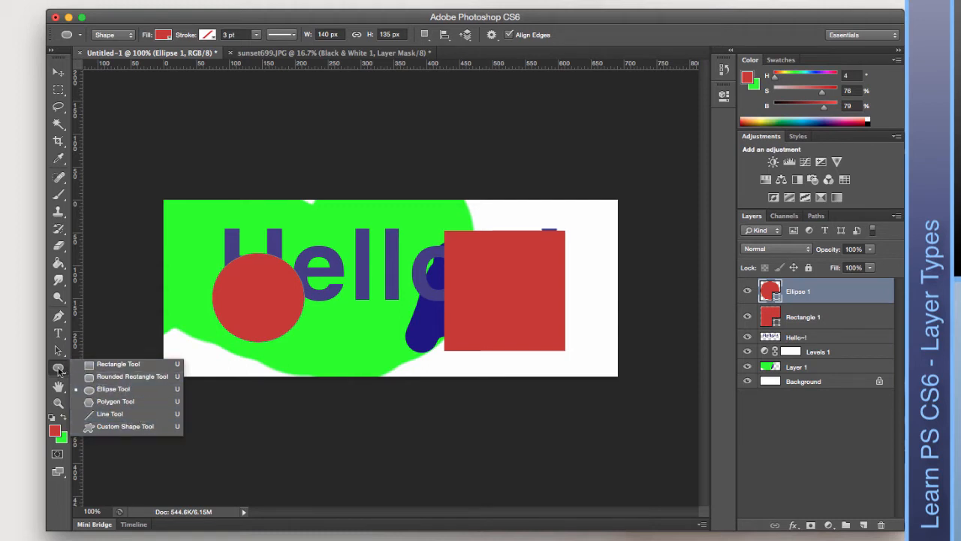
# Move the red ellipse toward the canvas centre and enlarge it to about 415% with Free Transform
pyautogui.click(62, 70)
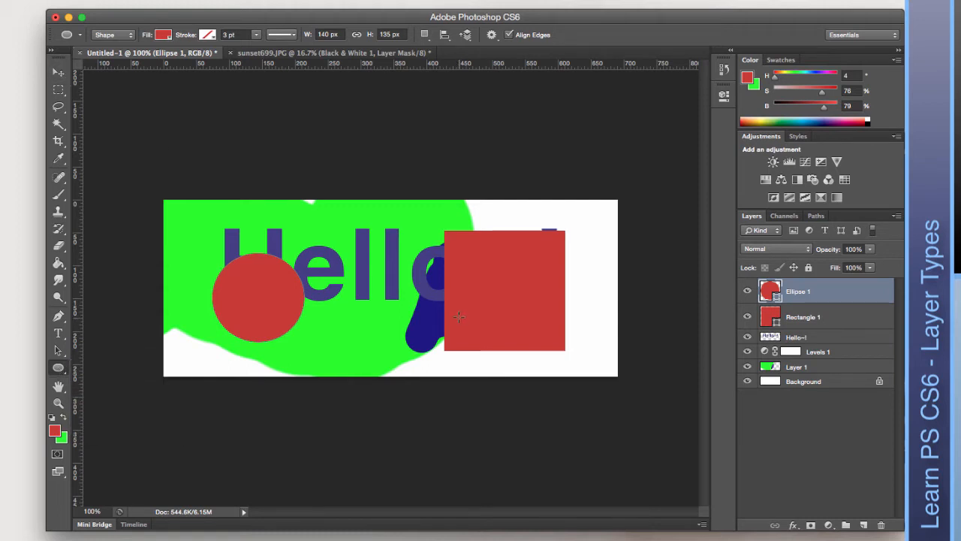
pyautogui.press('v')
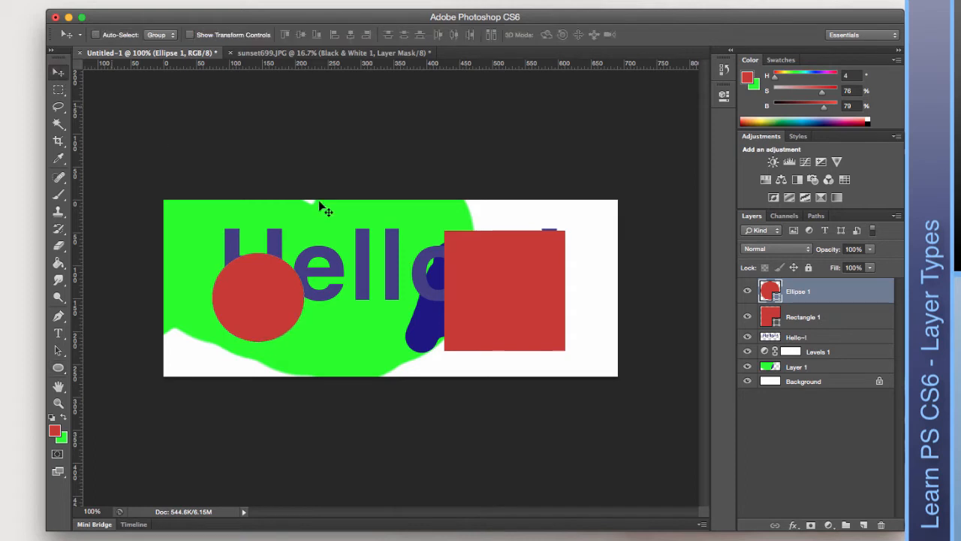
pyautogui.moveTo(421, 256); pyautogui.dragTo(508, 285)
pyautogui.moveTo(292, 281); pyautogui.dragTo(309, 301)
pyautogui.hotkey('ctrl', 't')
pyautogui.moveTo(317, 266); pyautogui.dragTo(489, 99)
pyautogui.moveTo(489, 353); pyautogui.dragTo(607, 480)
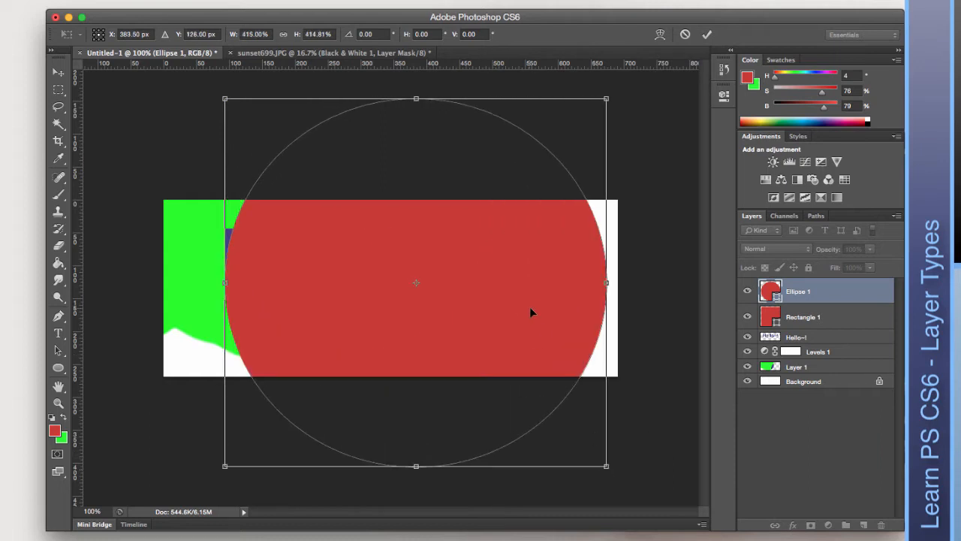
# Scale the ellipse up to about 604%, keep its upper-right curve within the canvas, and inspect that edge at 500%
pyautogui.moveTo(457, 326); pyautogui.dragTo(278, 395)
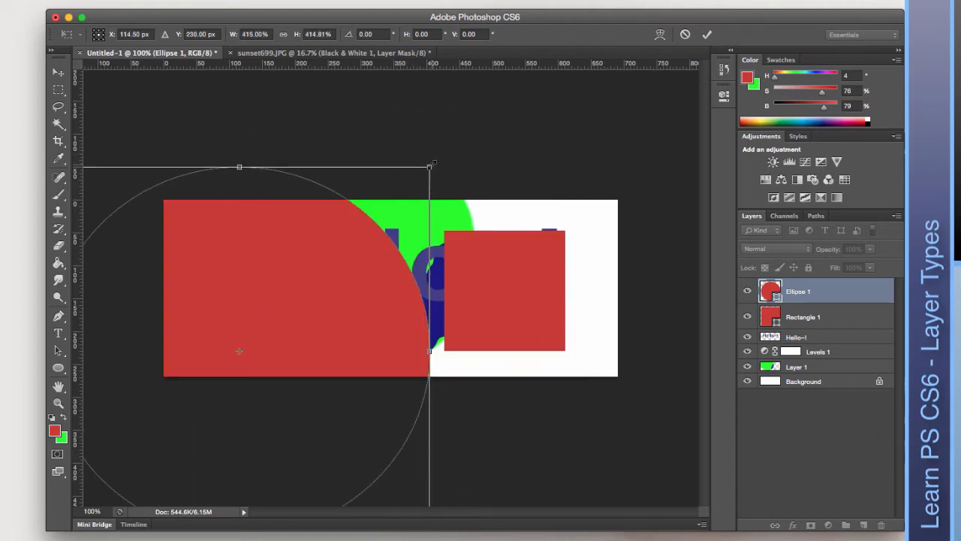
pyautogui.moveTo(433, 164); pyautogui.dragTo(544, 56)
pyautogui.moveTo(404, 247); pyautogui.dragTo(285, 380)
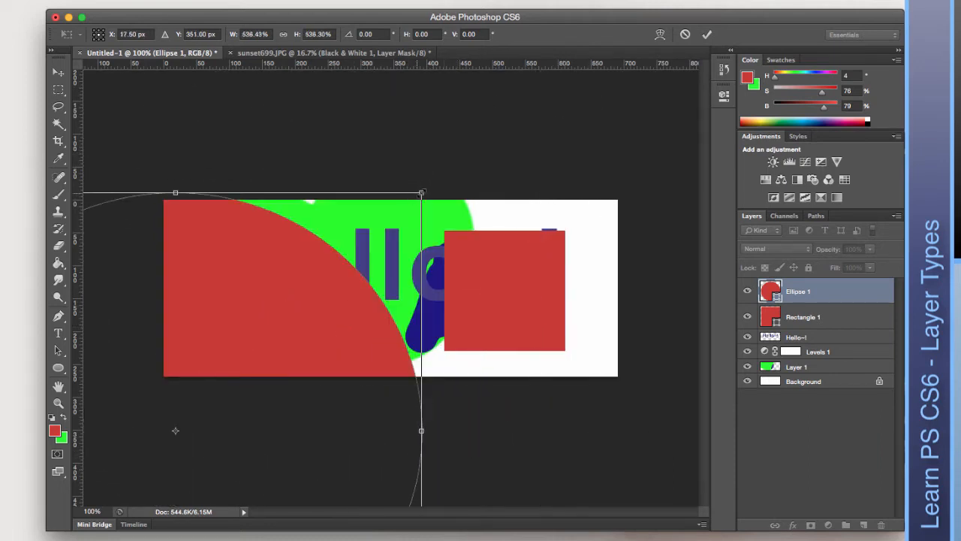
pyautogui.moveTo(421, 193); pyautogui.dragTo(483, 132)
pyautogui.moveTo(365, 273); pyautogui.dragTo(320, 319)
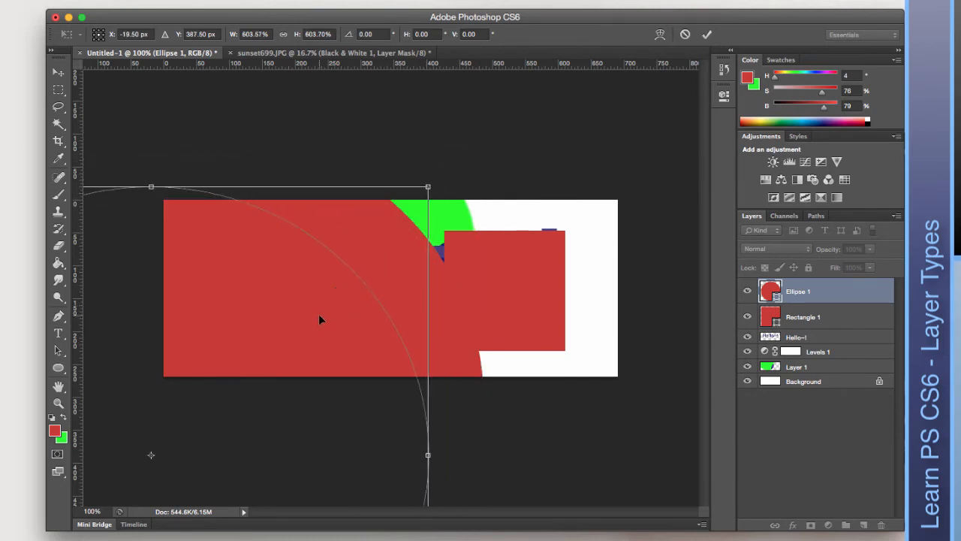
pyautogui.press('Return')
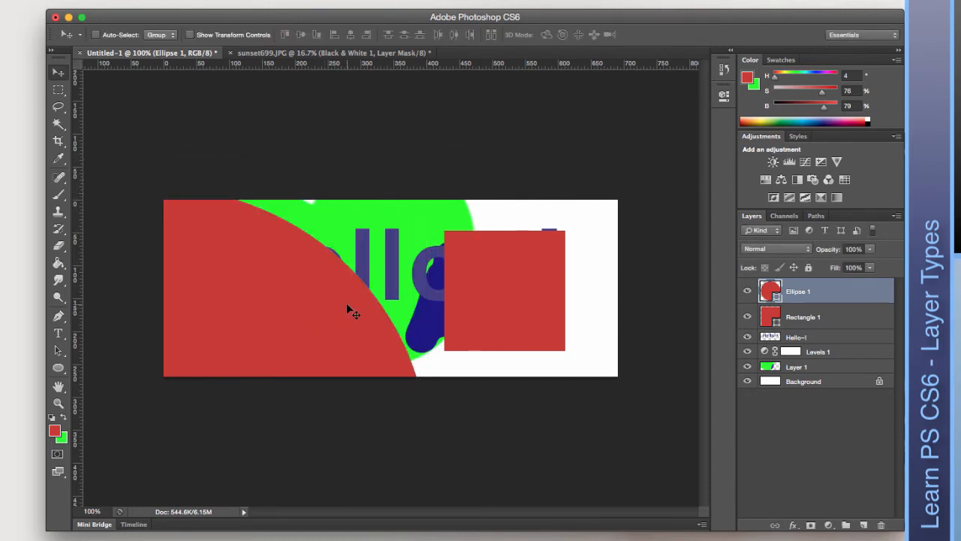
pyautogui.scroll(5, 347, 306)
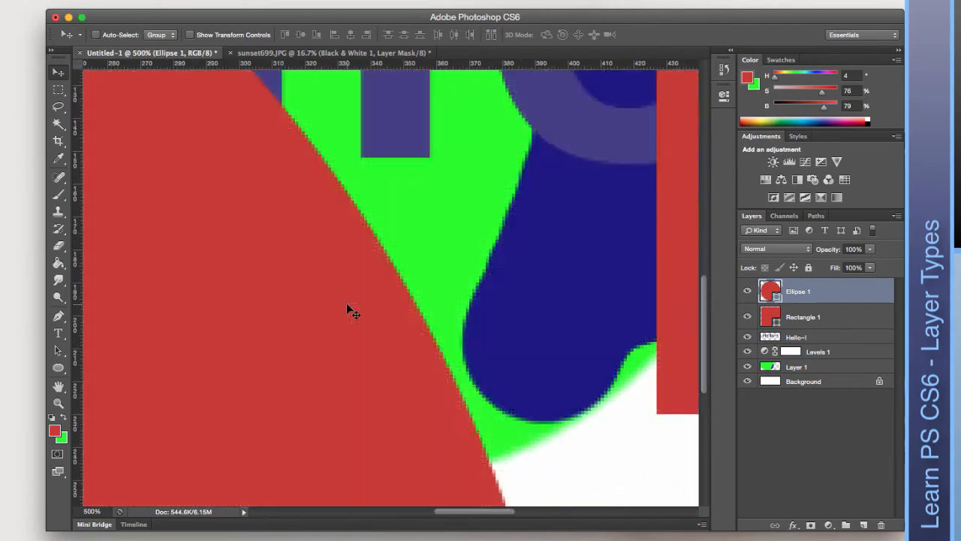
# Examine the enlarged vector ellipse's edge at up to 1200% magnification and hide the Rectangle 1 layer
pyautogui.scroll(2, 347, 308)
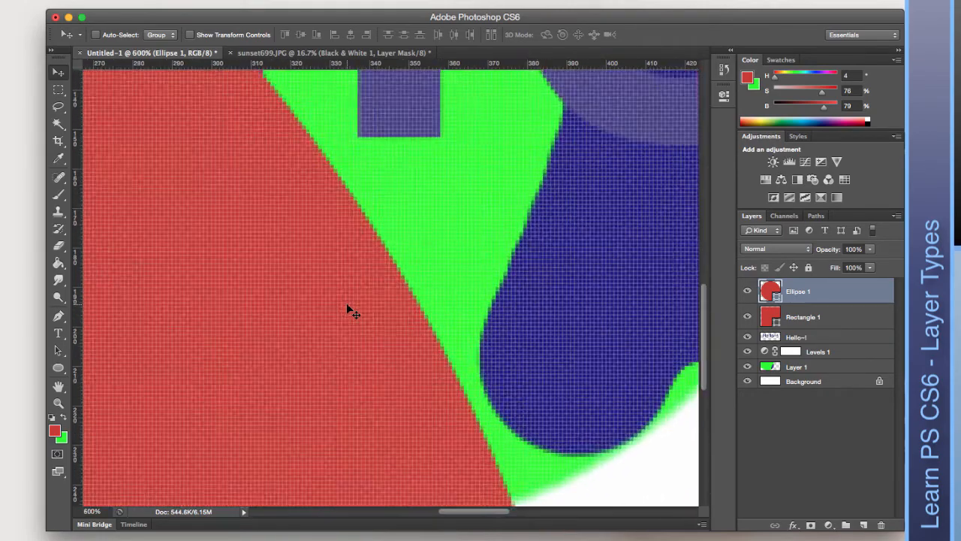
pyautogui.scroll(2, 381, 264)
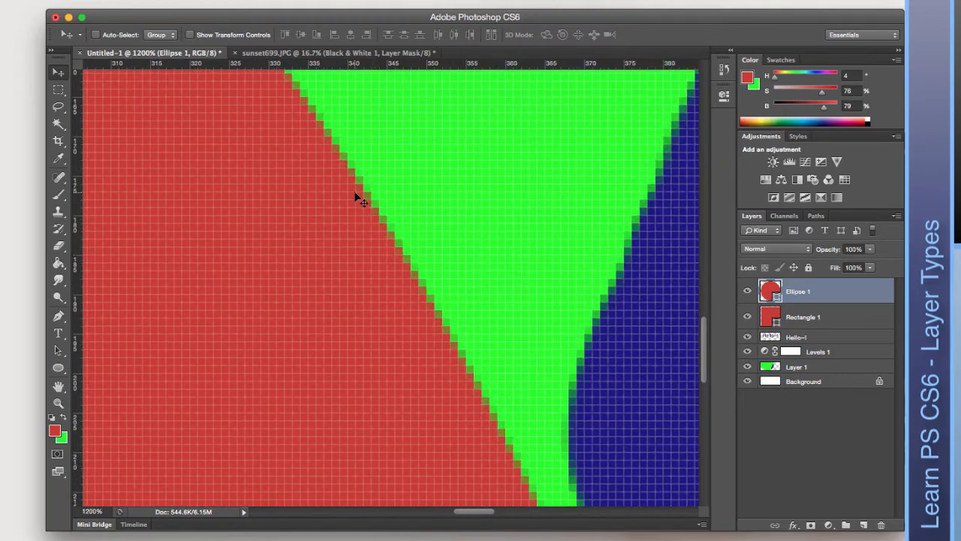
pyautogui.scroll(-4, 458, 349)
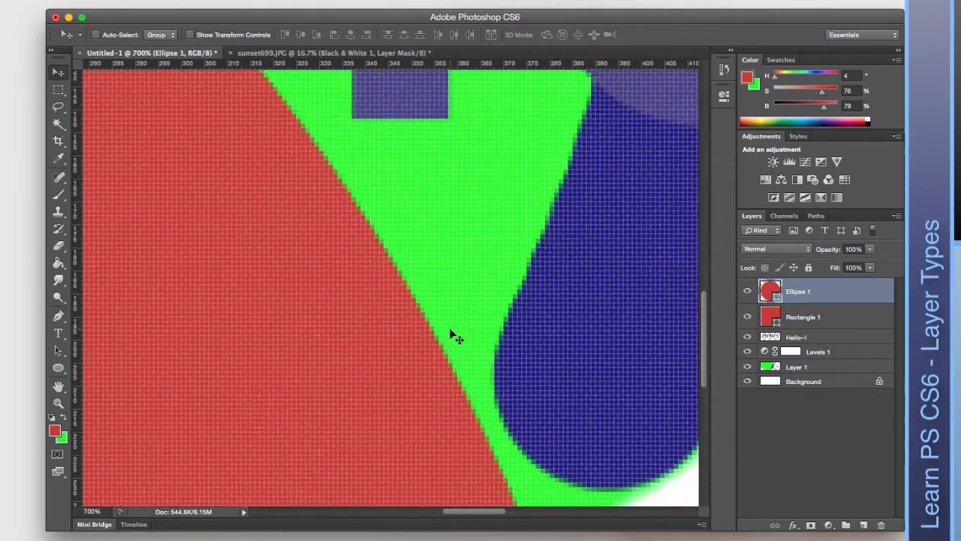
pyautogui.scroll(-4, 451, 333)
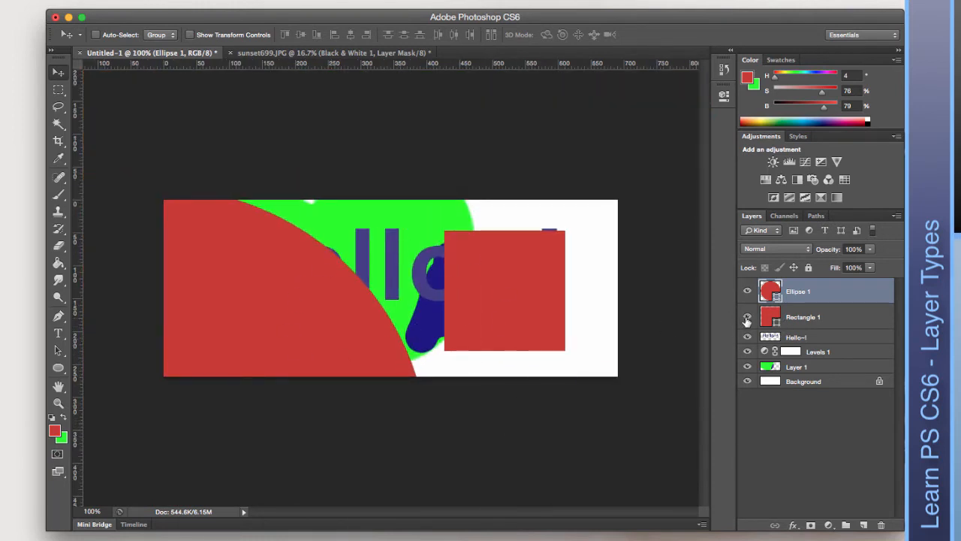
pyautogui.click(748, 317)
# Rasterize the Ellipse 1 layer and enlarge it with Free Transform so its curved edge crosses the canvas
pyautogui.rightClick(856, 297)
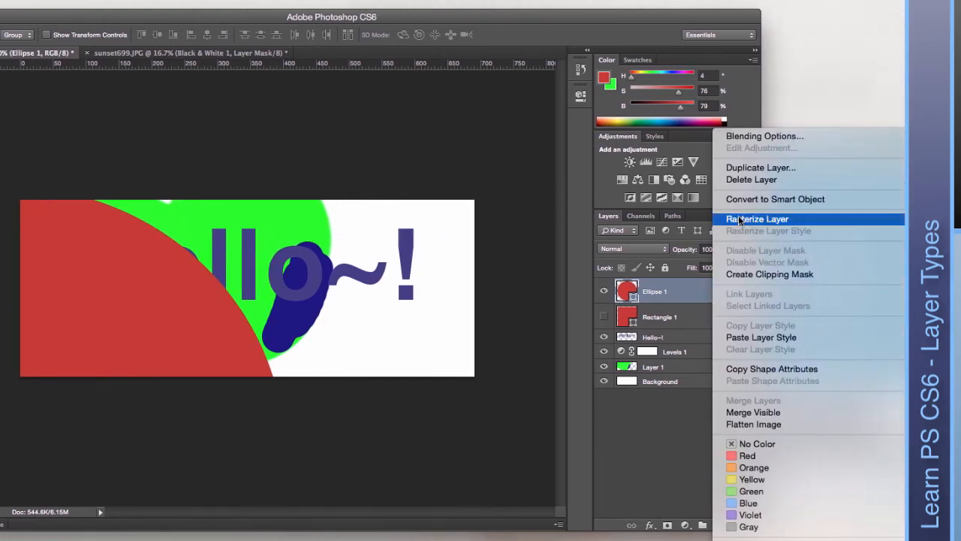
pyautogui.click(778, 218)
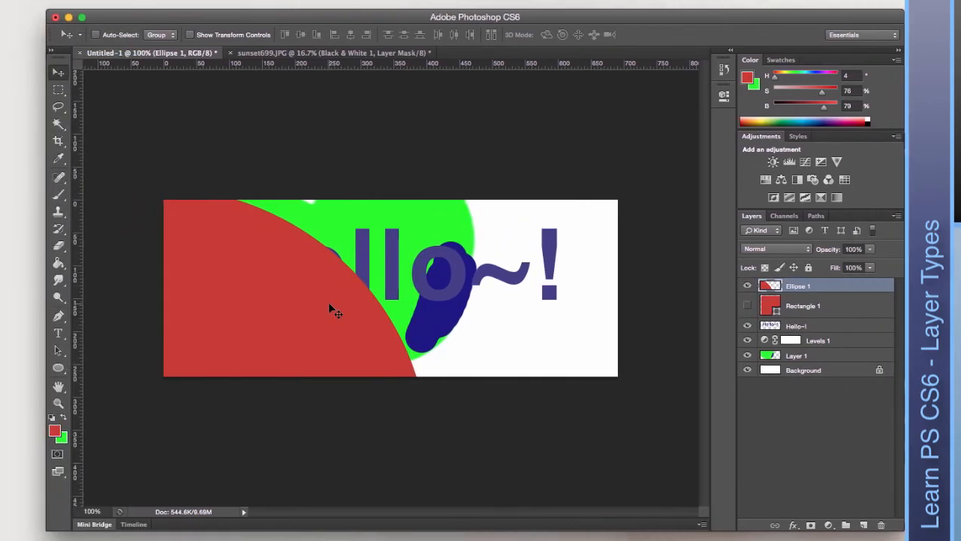
pyautogui.press('super+t')
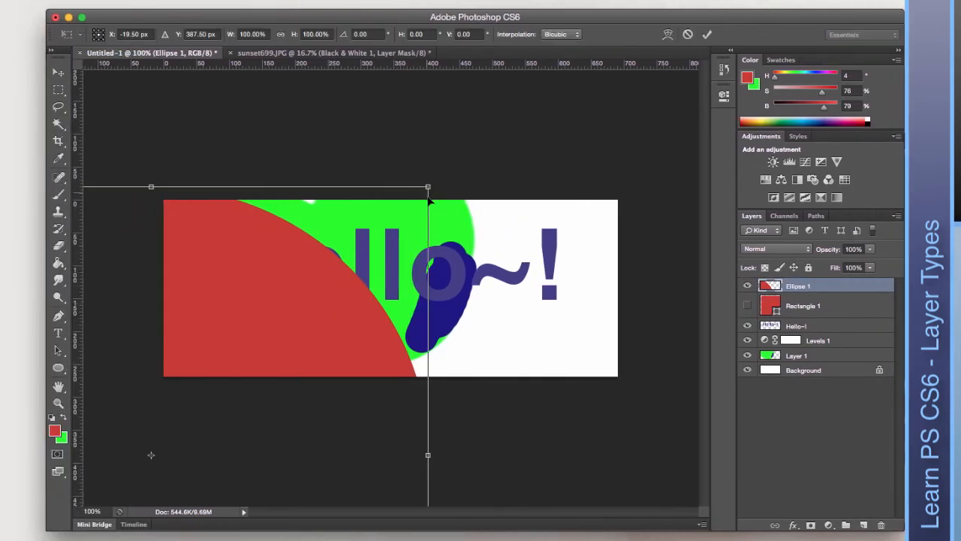
pyautogui.moveTo(429, 189); pyautogui.dragTo(317, 326)
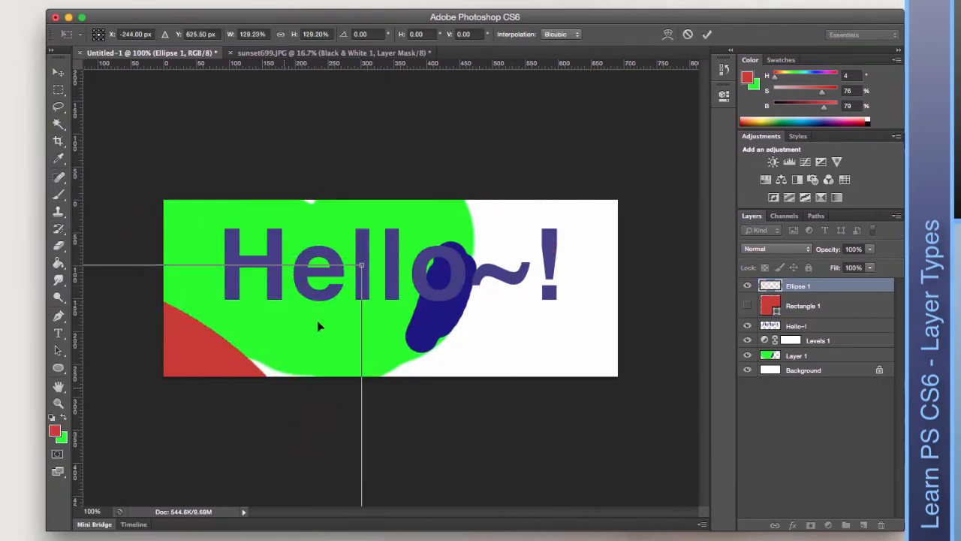
pyautogui.moveTo(360, 265); pyautogui.dragTo(560, 148)
pyautogui.press('Return')
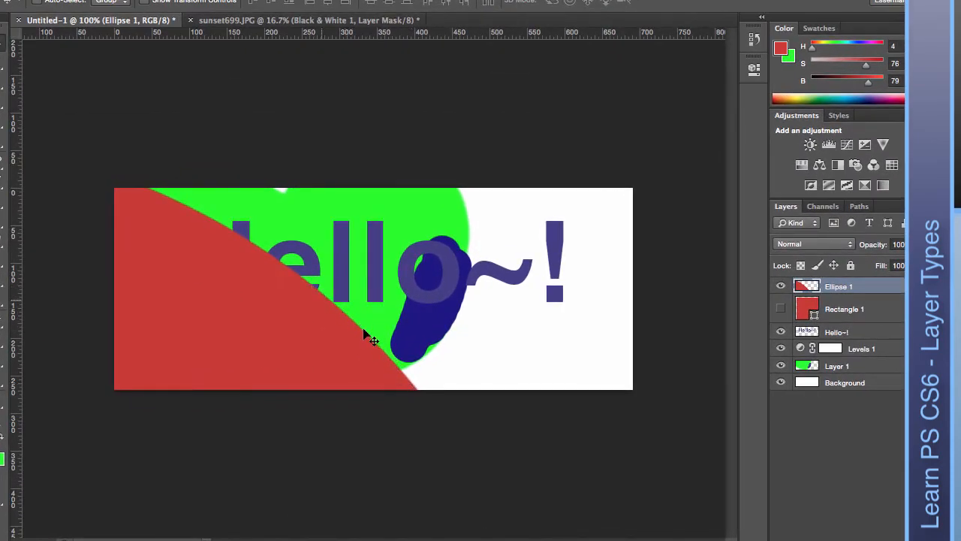
# Revert the document history to the Transform Path state, before the ellipse was rasterized
pyautogui.click(754, 40)
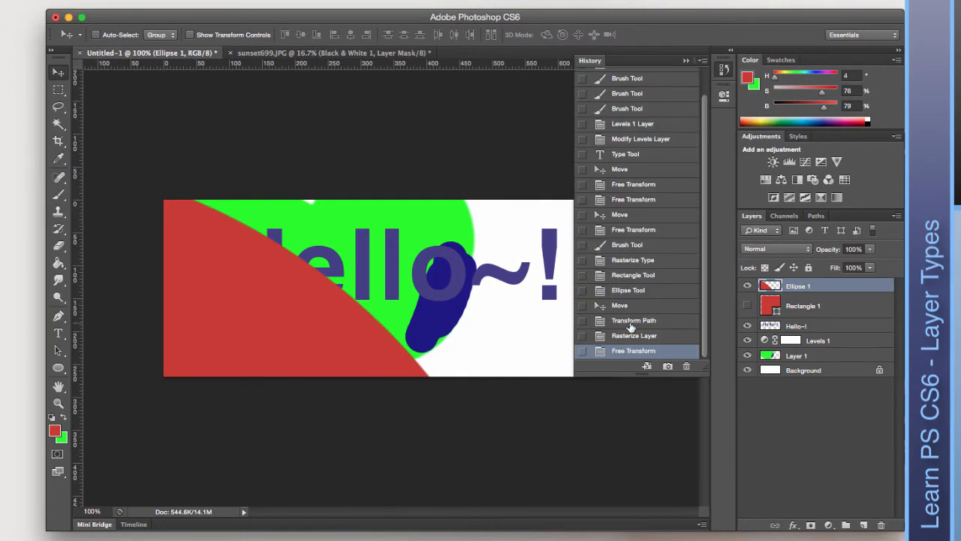
pyautogui.click(631, 321)
pyautogui.click(724, 68)
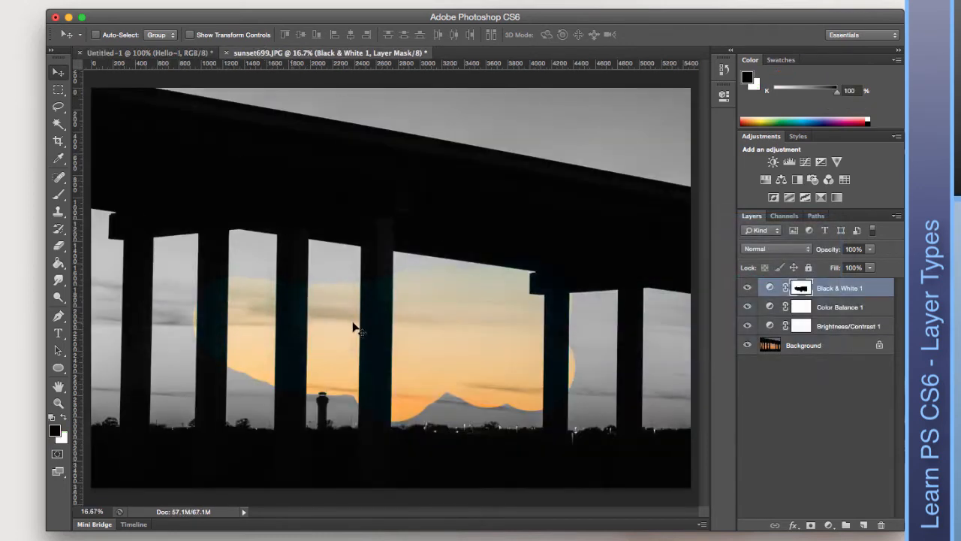
# Hide the Black & White 1, Color Balance 1 and Brightness/Contrast 1 adjustment layers in sunset699.JPG
pyautogui.click(747, 288)
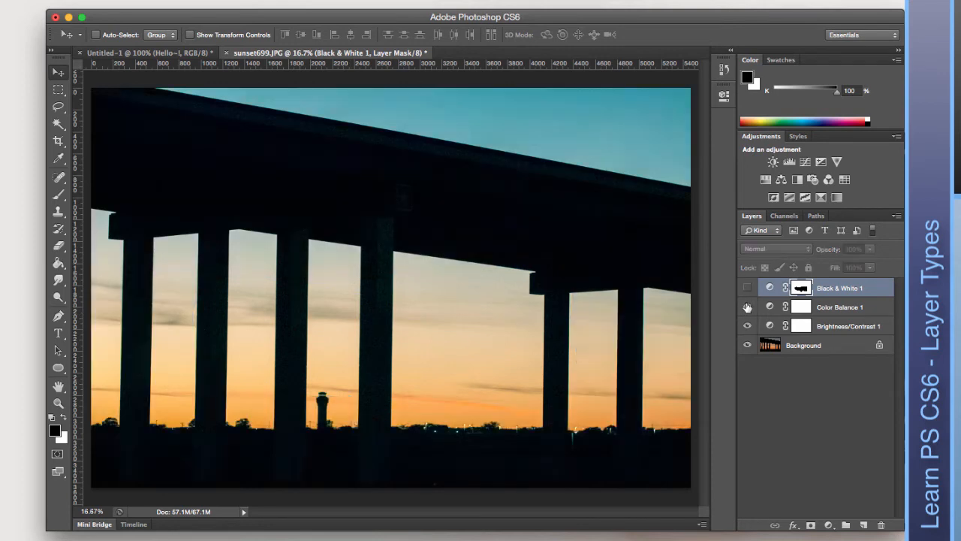
pyautogui.click(747, 307)
pyautogui.click(747, 326)
# Copy a rectangular area around the control tower from the sunset's Background layer and paste it into Untitled-1
pyautogui.click(802, 344)
pyautogui.click(59, 89)
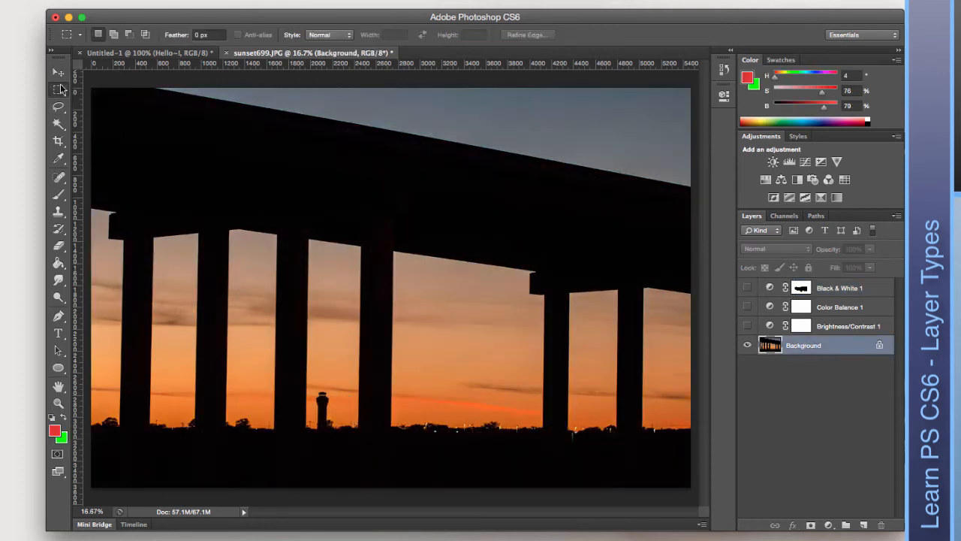
pyautogui.moveTo(196, 469); pyautogui.dragTo(503, 313)
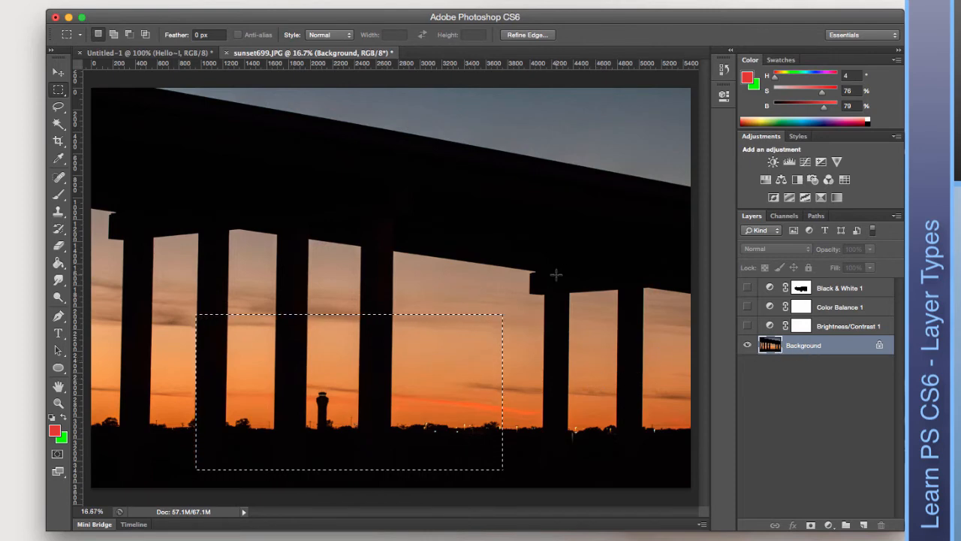
pyautogui.click(150, 53)
pyautogui.press('super+v')
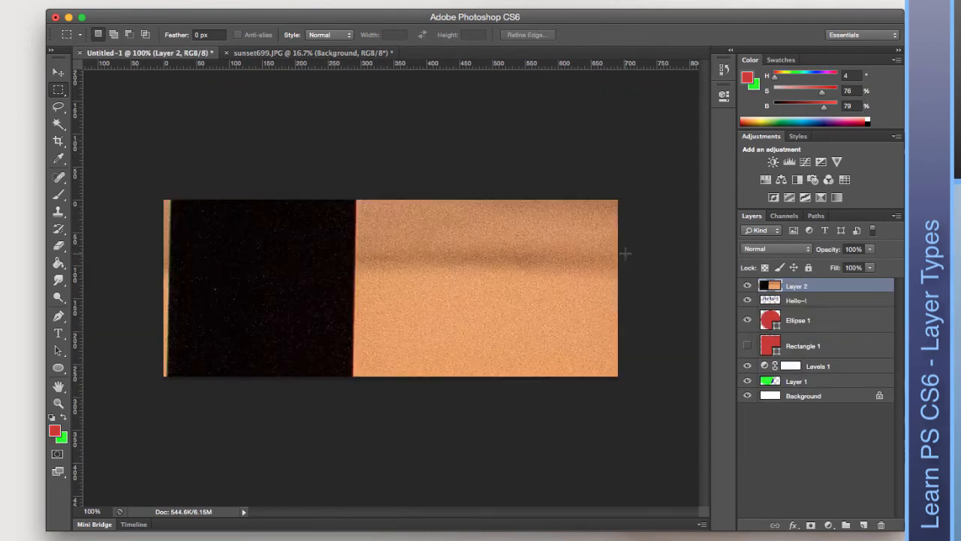
# Scale the pasted sunset crop down to about 281 by 143 px with Free Transform
pyautogui.press('super+t')
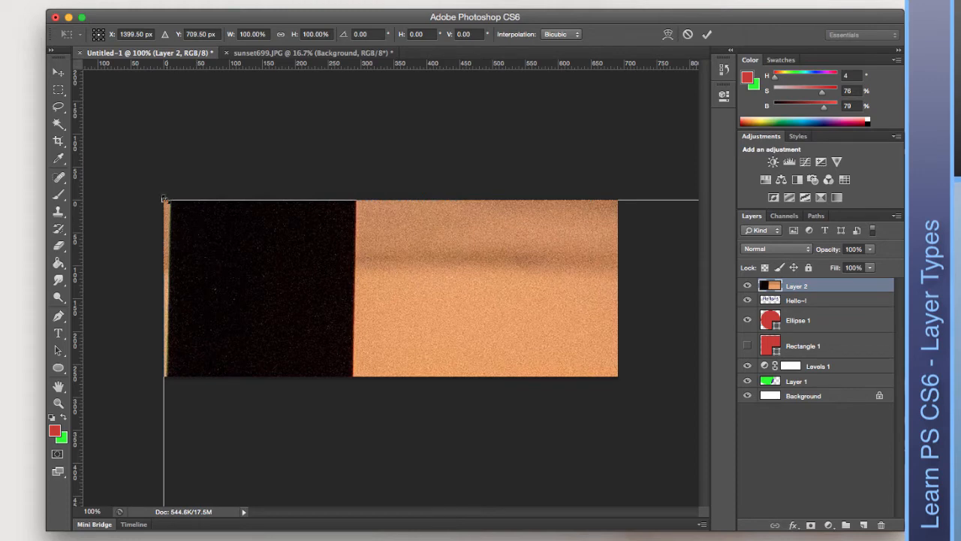
pyautogui.moveTo(164, 199); pyautogui.dragTo(291, 241)
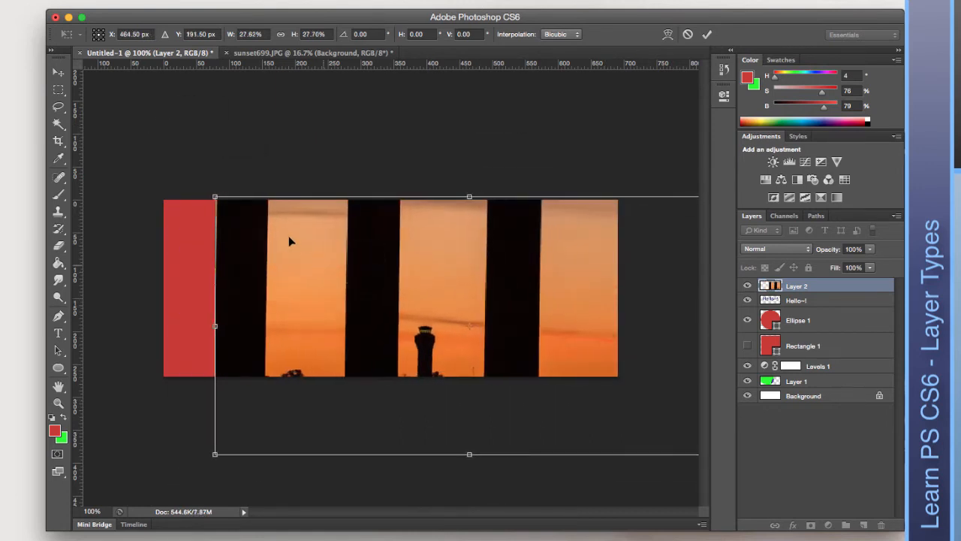
pyautogui.moveTo(216, 197); pyautogui.dragTo(259, 275)
pyautogui.moveTo(208, 225); pyautogui.dragTo(313, 281)
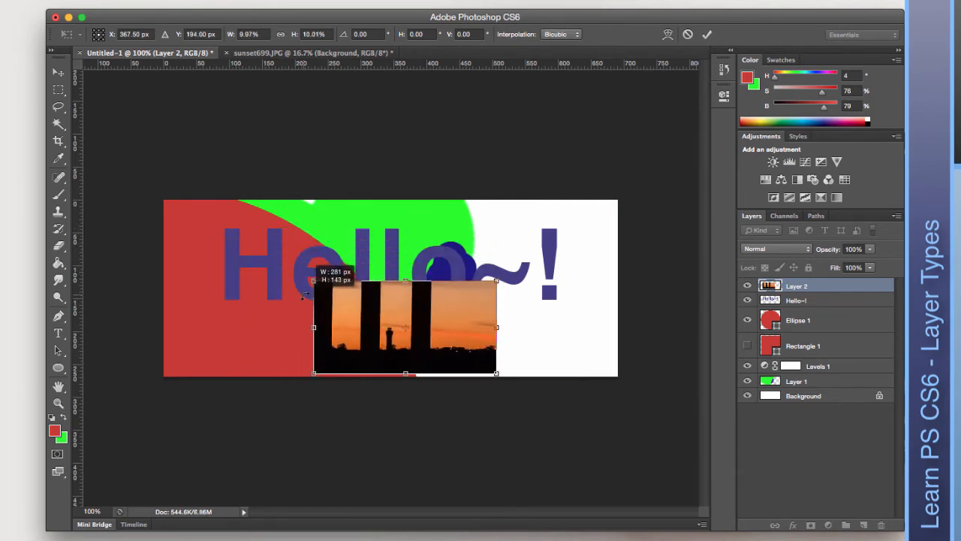
pyautogui.press('Return')
# Move the small sunset crop up and left so it covers the lower part of the "Hello" text
pyautogui.press('m')
pyautogui.click(51, 73)
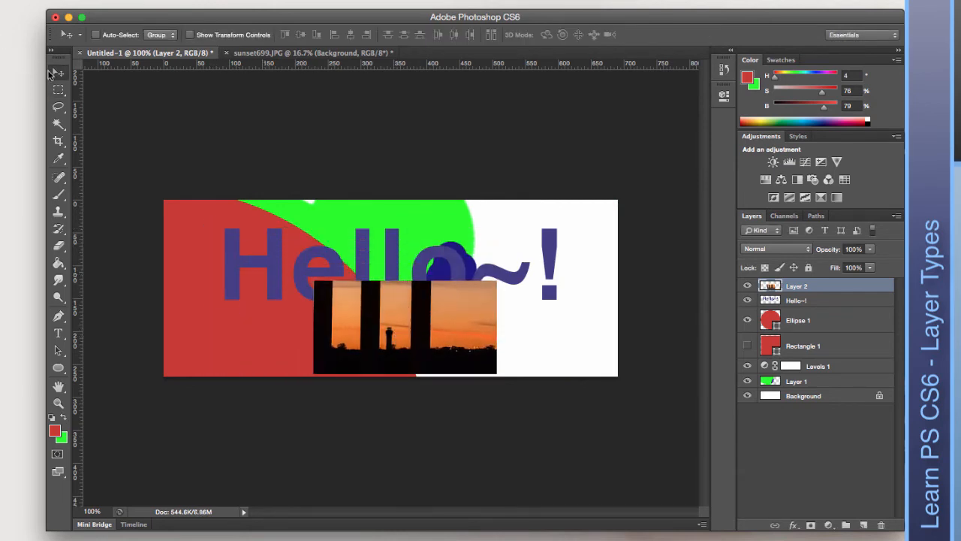
pyautogui.moveTo(440, 339); pyautogui.dragTo(362, 318)
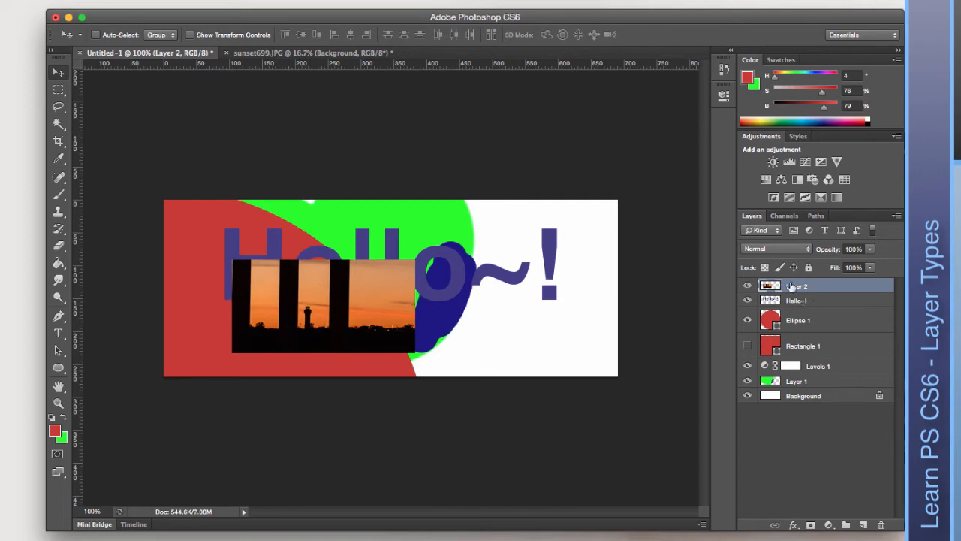
pyautogui.moveTo(341, 282); pyautogui.dragTo(317, 277)
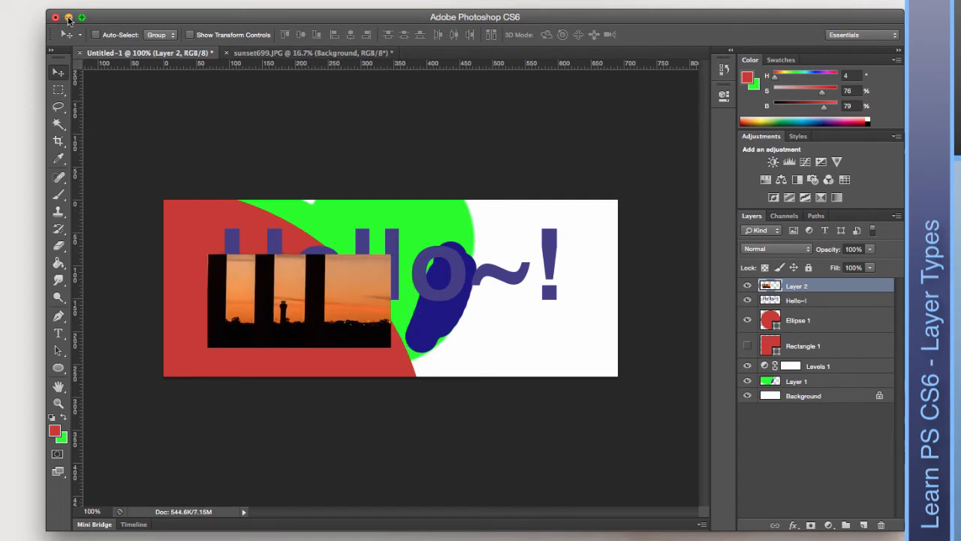
# Place the sunset699.JPG file from the desktop into the Untitled-1 document
pyautogui.click(69, 18)
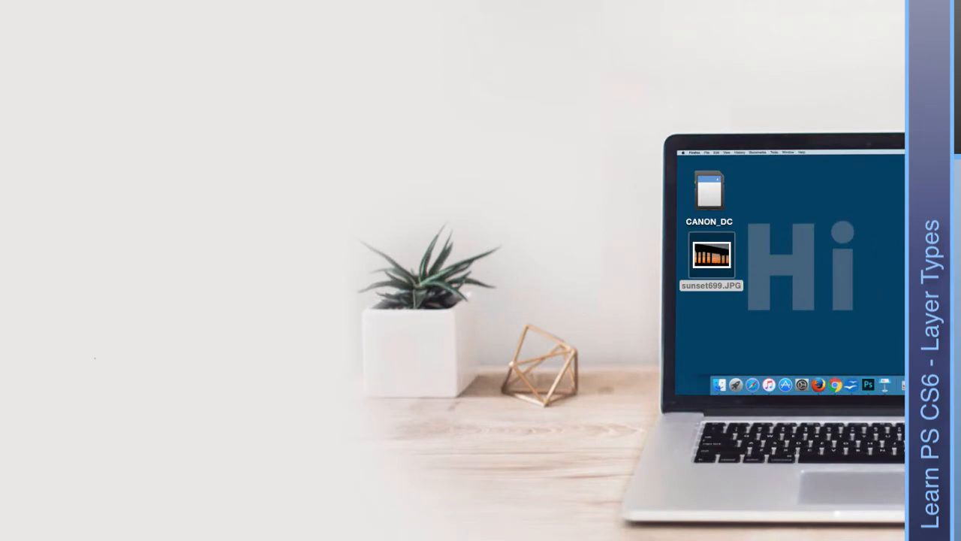
pyautogui.click(768, 538)
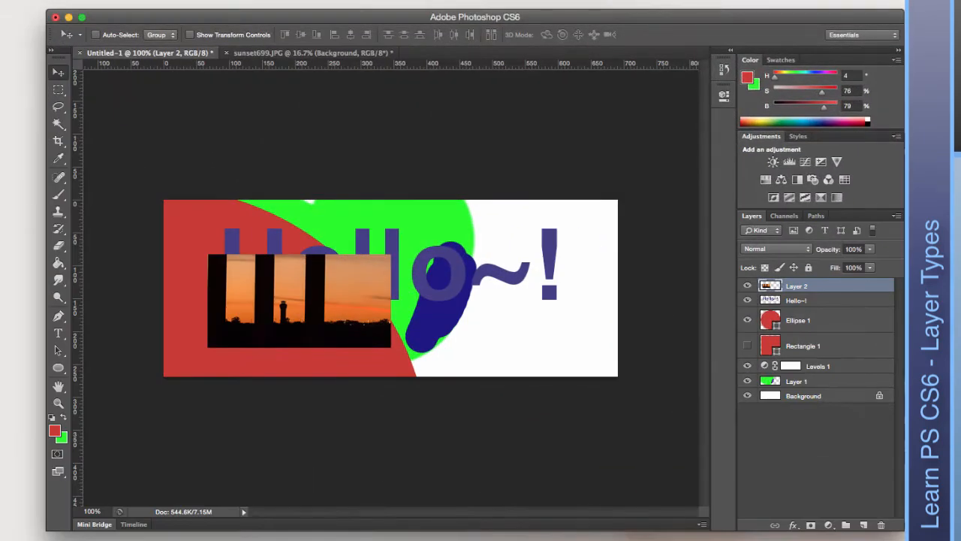
pyautogui.moveTo(904, 331); pyautogui.dragTo(409, 301)
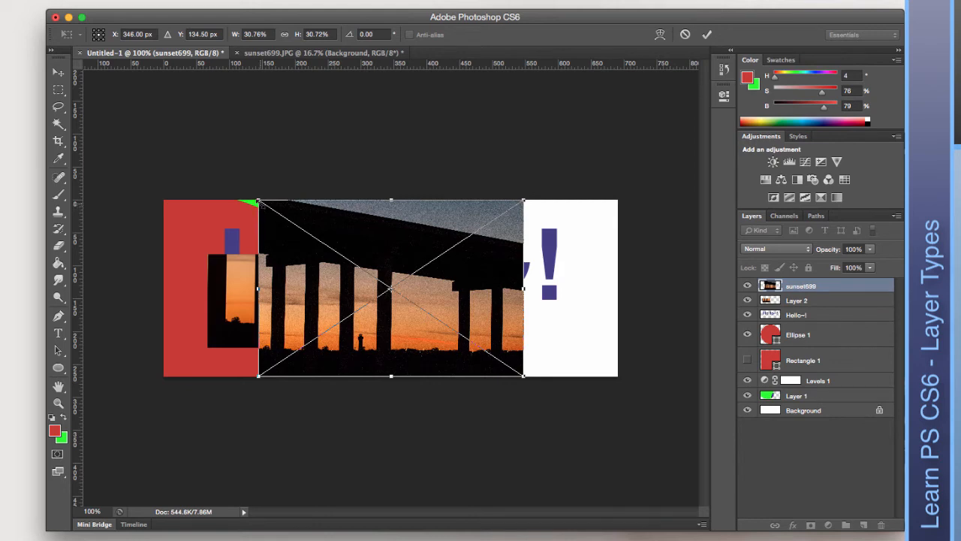
# Scale the placed sunset699 photo down to the pasted crop's height and position it beside the crop on the canvas's right half
pyautogui.moveTo(259, 201)
pyautogui.mouseDown()
pyautogui.moveTo(188, 146)
pyautogui.moveTo(256, 199)
pyautogui.mouseUp()
pyautogui.moveTo(525, 380); pyautogui.dragTo(418, 305)
pyautogui.moveTo(389, 266); pyautogui.dragTo(409, 308)
pyautogui.moveTo(440, 240); pyautogui.dragTo(418, 254)
pyautogui.press('Return')
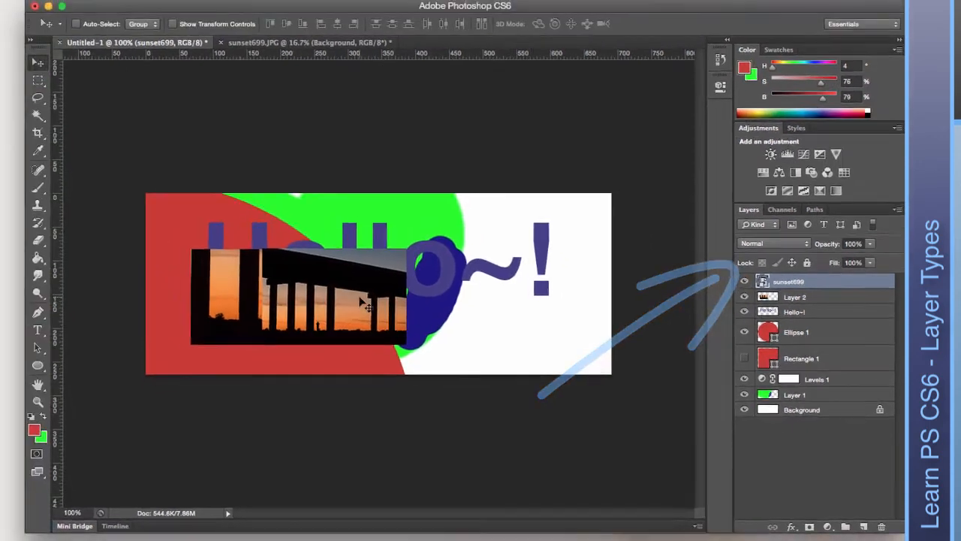
pyautogui.moveTo(302, 279); pyautogui.dragTo(486, 278)
# Enlarge the pasted crop on Layer 2 to about 203% with Free Transform and move it toward the canvas's lower left
pyautogui.click(822, 303)
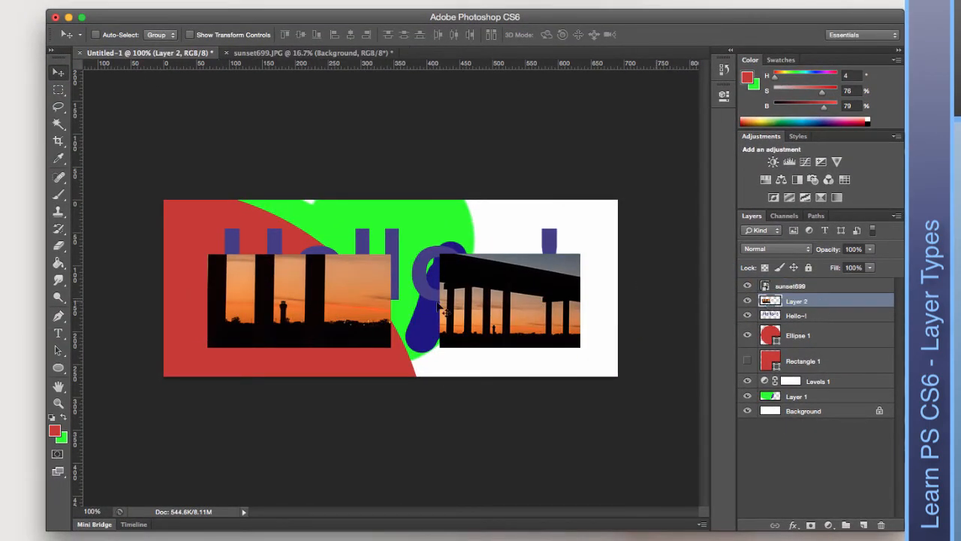
pyautogui.click(278, 53)
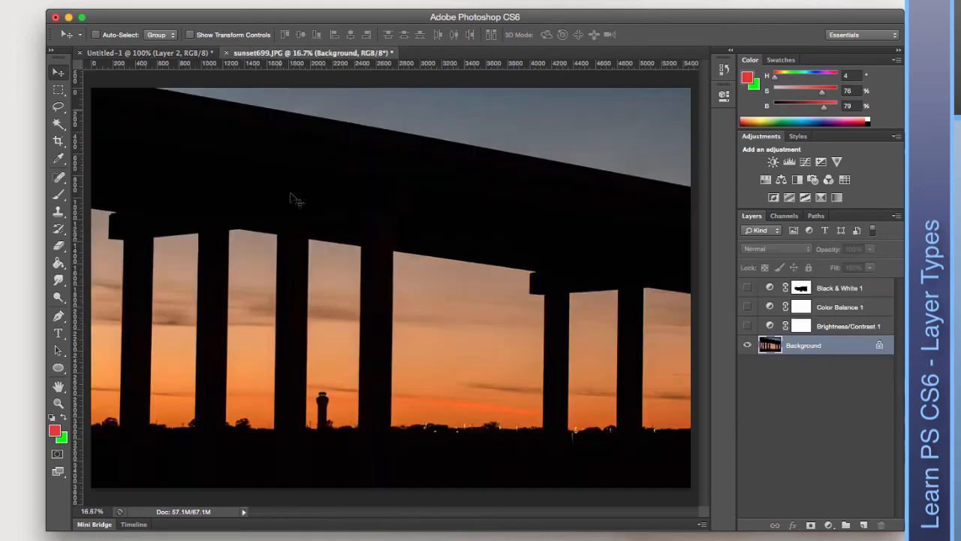
pyautogui.click(154, 54)
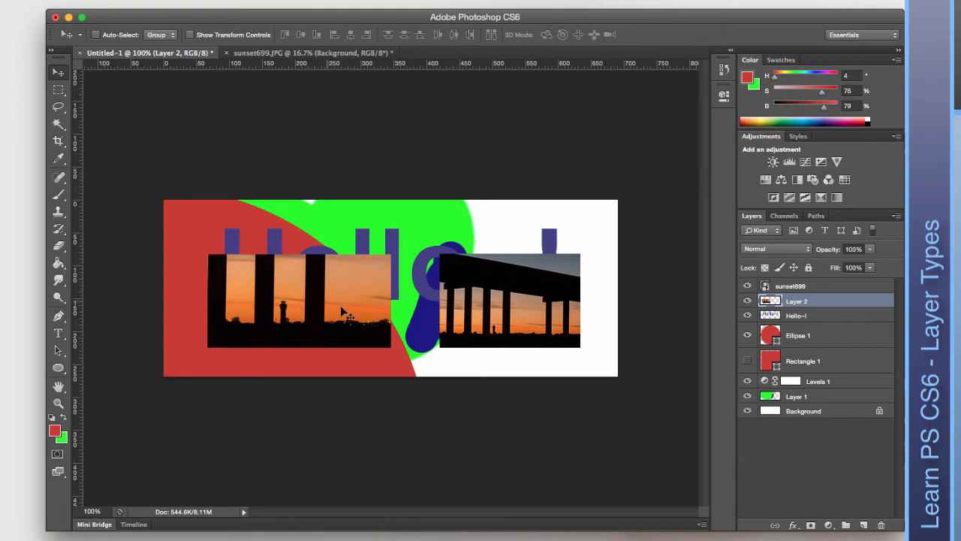
pyautogui.press('super+t')
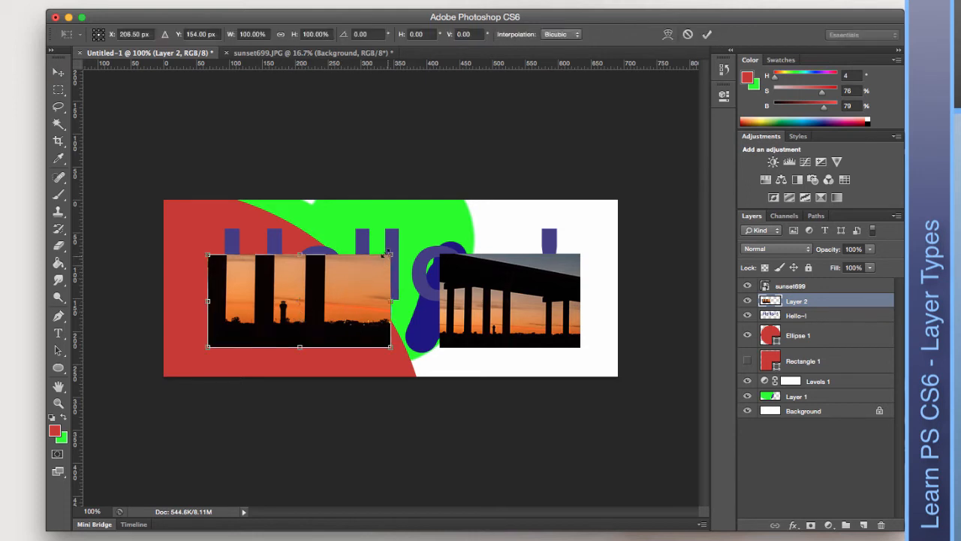
pyautogui.moveTo(389, 255); pyautogui.dragTo(578, 158)
pyautogui.moveTo(428, 234); pyautogui.dragTo(277, 321)
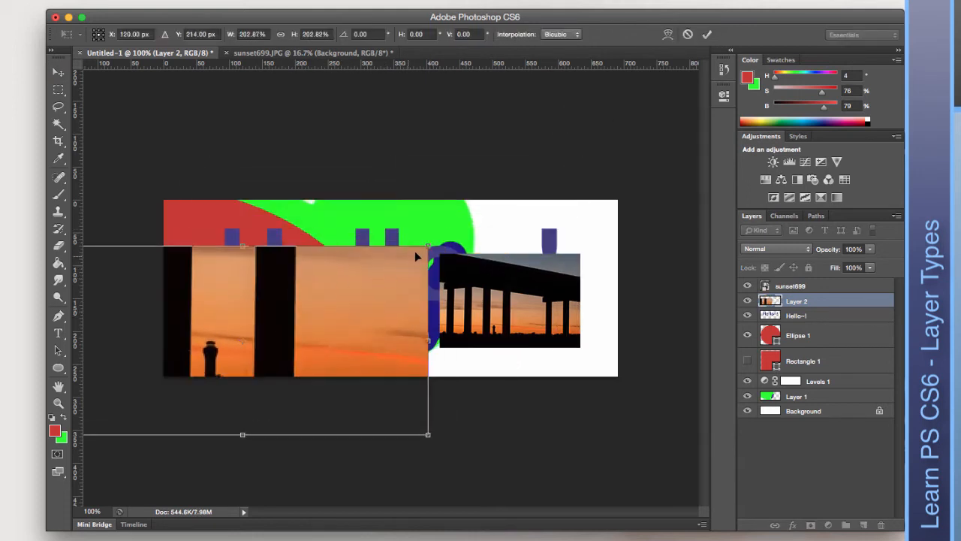
# Scale the Layer 2 crop up further to about 407%, keeping the control tower within the canvas
pyautogui.moveTo(430, 244); pyautogui.dragTo(583, 169)
pyautogui.moveTo(378, 247); pyautogui.dragTo(352, 240)
pyautogui.moveTo(546, 159); pyautogui.dragTo(661, 99)
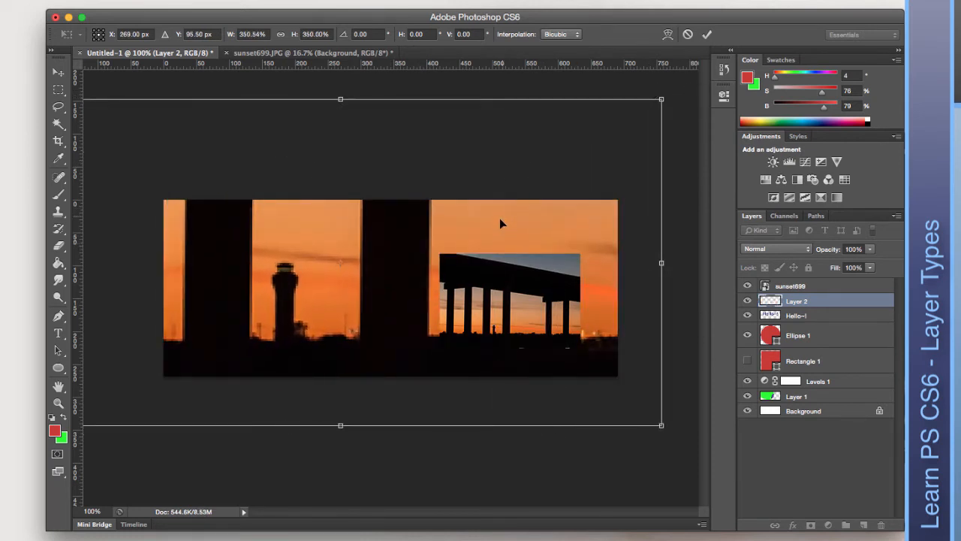
pyautogui.moveTo(500, 217); pyautogui.dragTo(414, 247)
pyautogui.moveTo(575, 129); pyautogui.dragTo(682, 73)
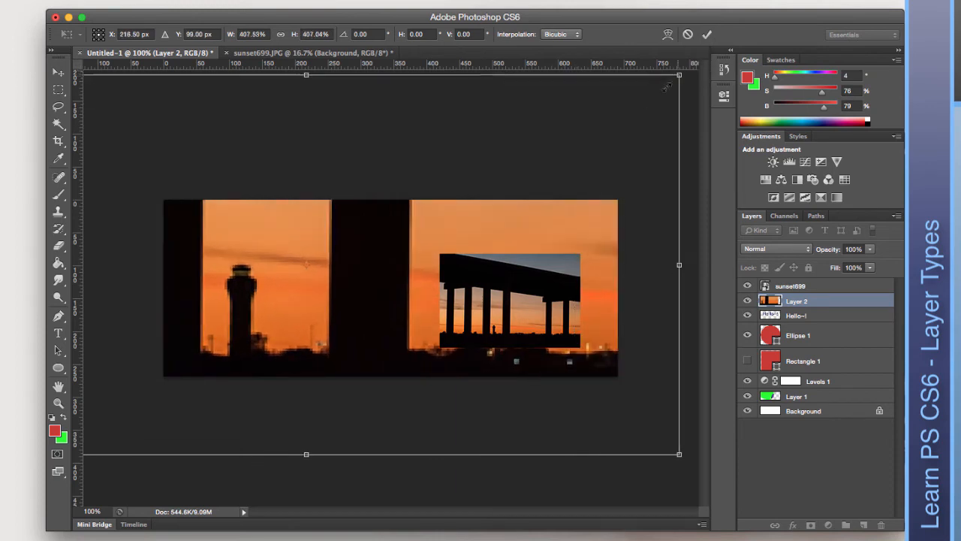
pyautogui.press('Return')
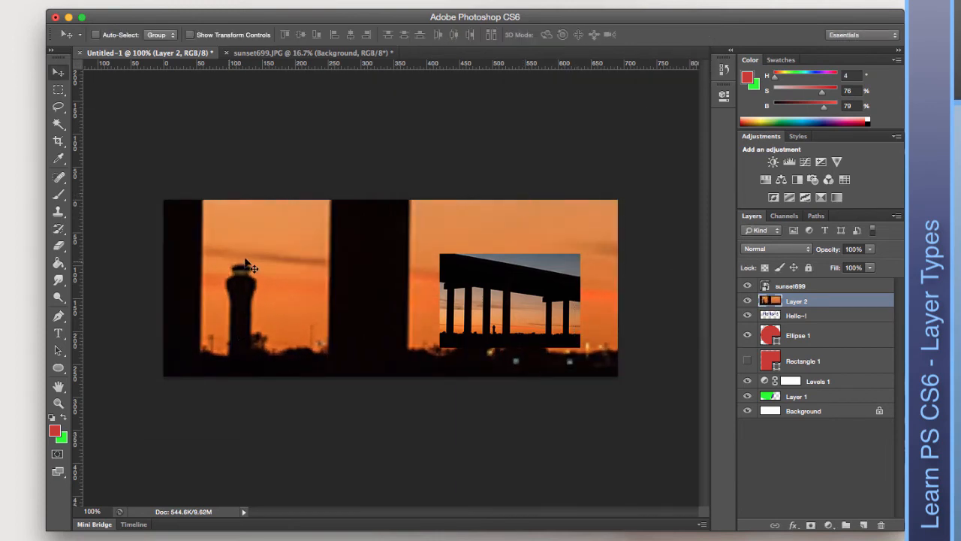
# Examine the original control tower in sunset699.JPG at 50% magnification for comparison with the enlarged crop
pyautogui.click(299, 53)
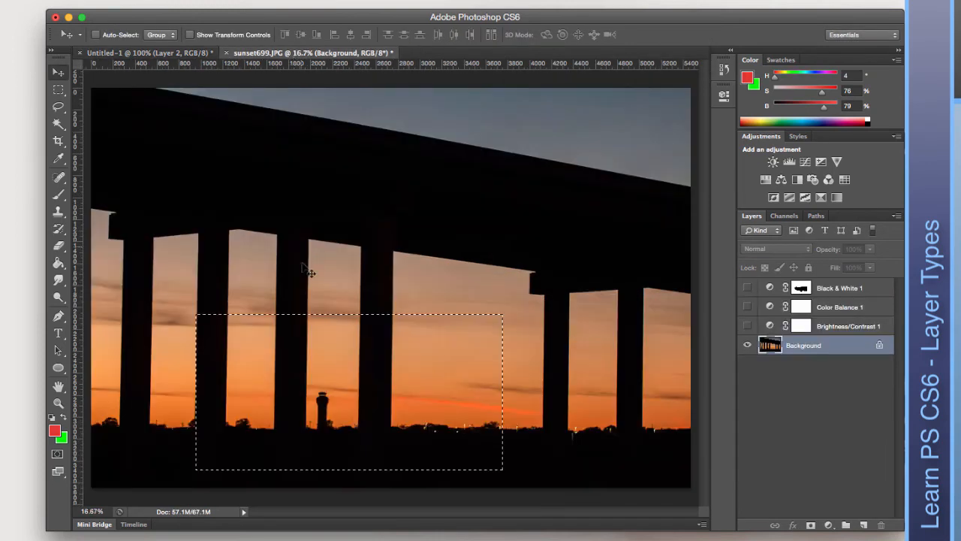
pyautogui.press('super+plus')
# Compare the original control tower in sunset699.JPG at 100% magnification with the enlarged crop in Untitled-1
pyautogui.press('super+plus')
pyautogui.scroll(-5, 361, 347)
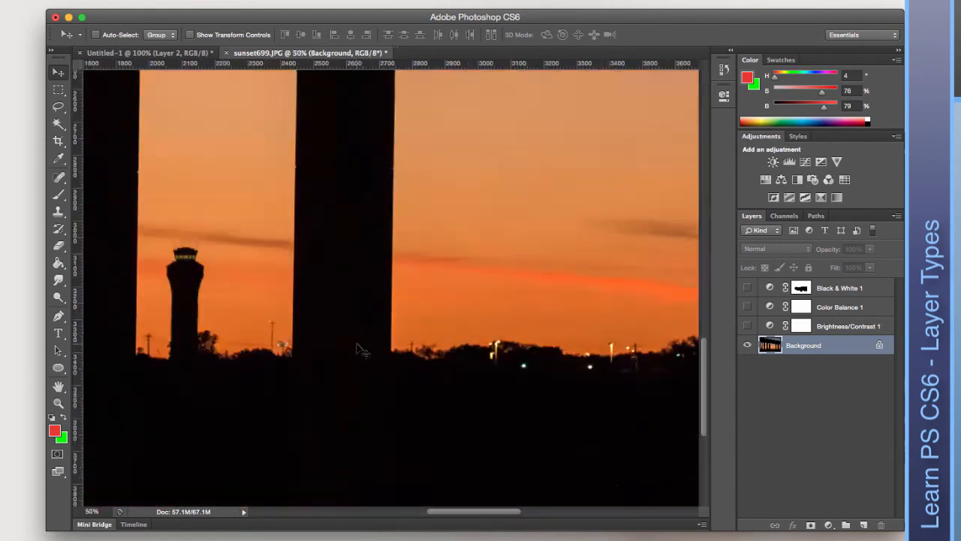
pyautogui.scroll(1, 359, 347)
pyautogui.press('super+plus')
pyautogui.hscroll(-1, 358, 349)
pyautogui.hscroll(-3, 357, 347)
pyautogui.press('super+plus')
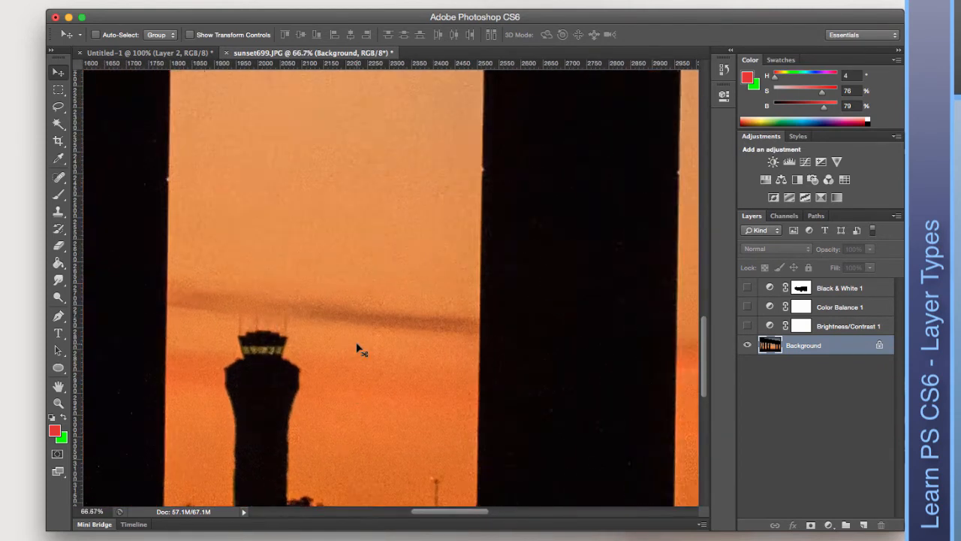
pyautogui.click(171, 54)
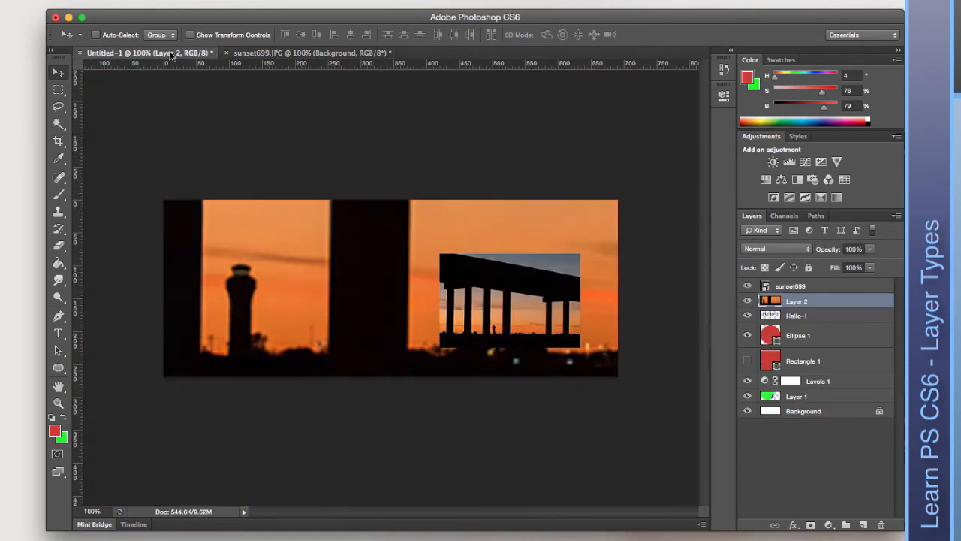
pyautogui.click(308, 52)
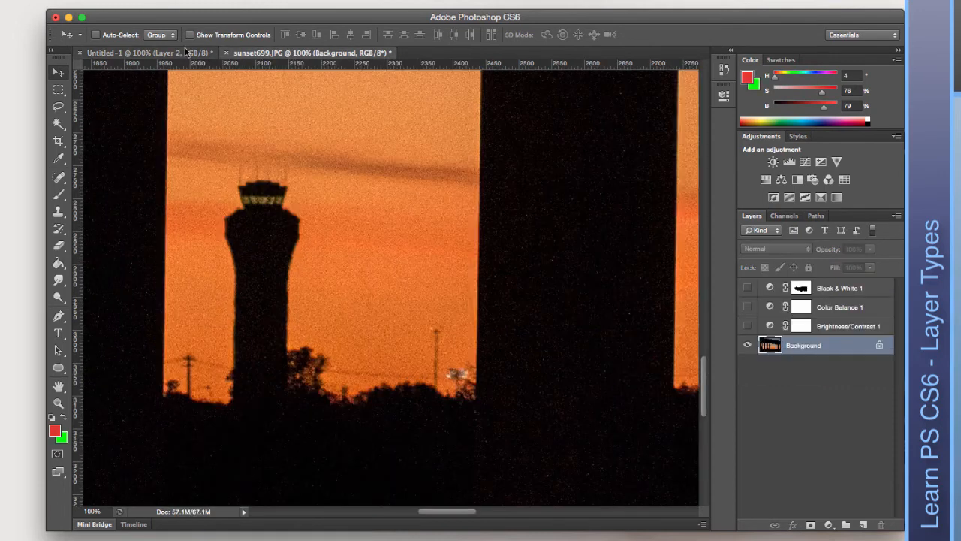
pyautogui.click(173, 54)
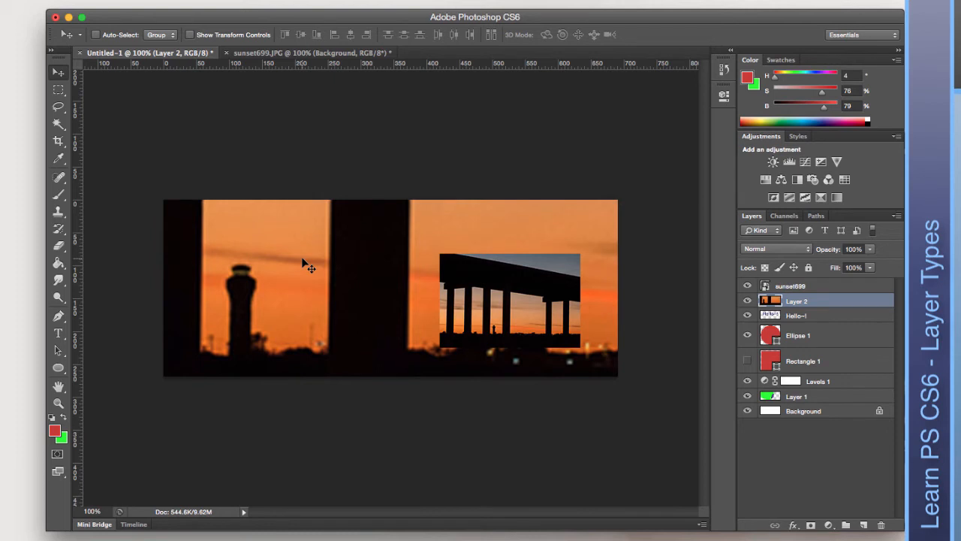
# Hide Layer 2 and enlarge the placed sunset699 layer to about 100% with Free Transform, its lower edge on the canvas's bottom
pyautogui.click(748, 301)
pyautogui.click(814, 289)
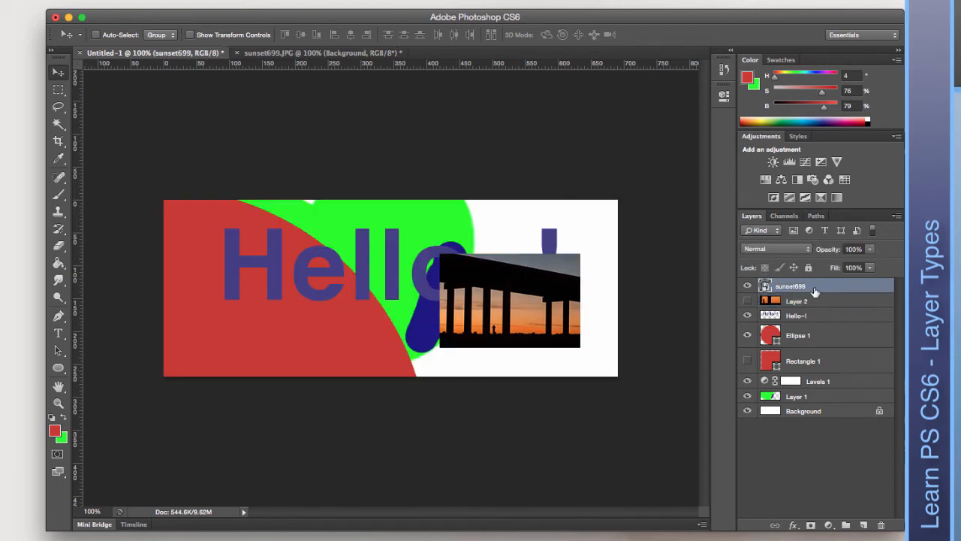
pyautogui.click(748, 287)
pyautogui.click(748, 287)
pyautogui.hotkey('ctrl', 't')
pyautogui.moveTo(440, 255); pyautogui.dragTo(240, 121)
pyautogui.moveTo(488, 316); pyautogui.dragTo(557, 404)
pyautogui.moveTo(331, 247); pyautogui.dragTo(162, 113)
pyautogui.moveTo(410, 359); pyautogui.dragTo(337, 348)
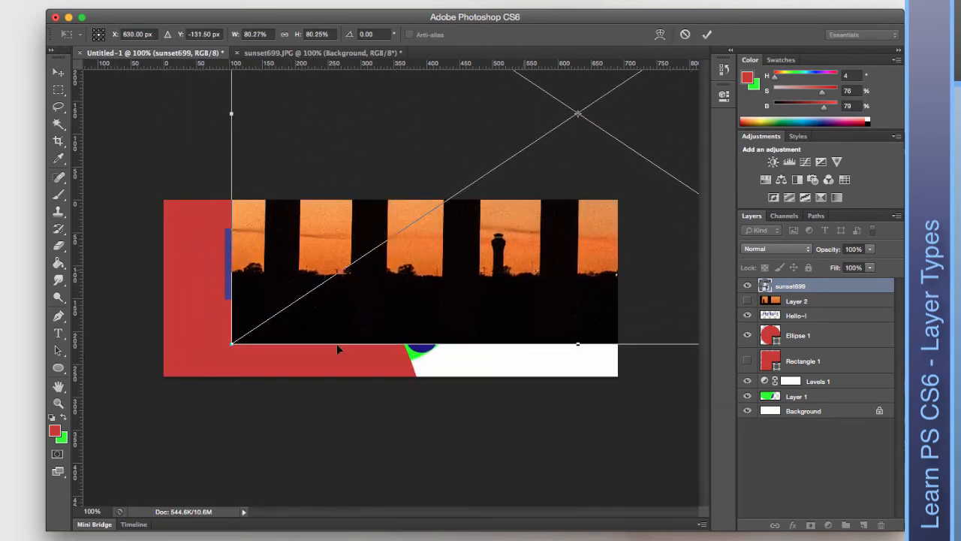
pyautogui.moveTo(235, 344); pyautogui.dragTo(195, 376)
# Set the sunset699 layer's width and height scale to exactly 100% and shift the photo slightly left
pyautogui.click(258, 34)
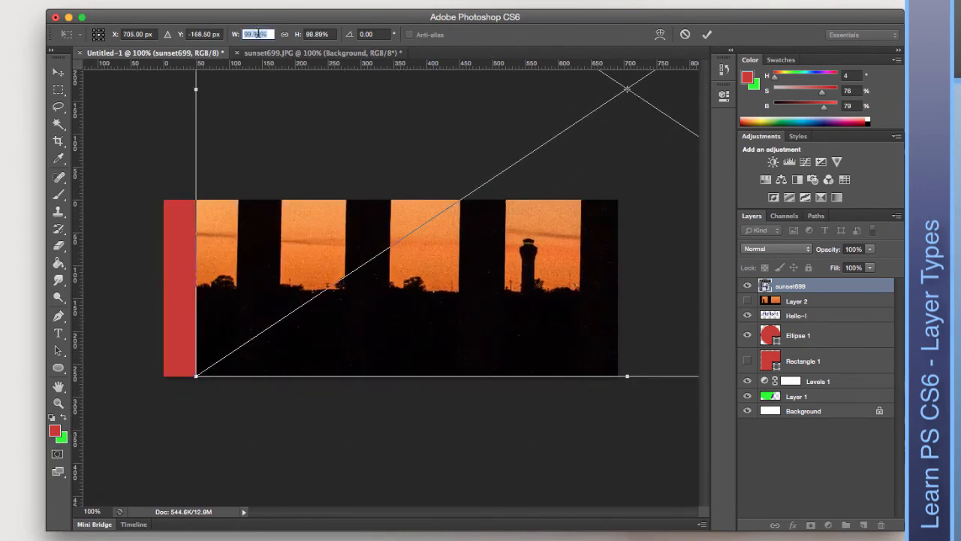
pyautogui.write('100')
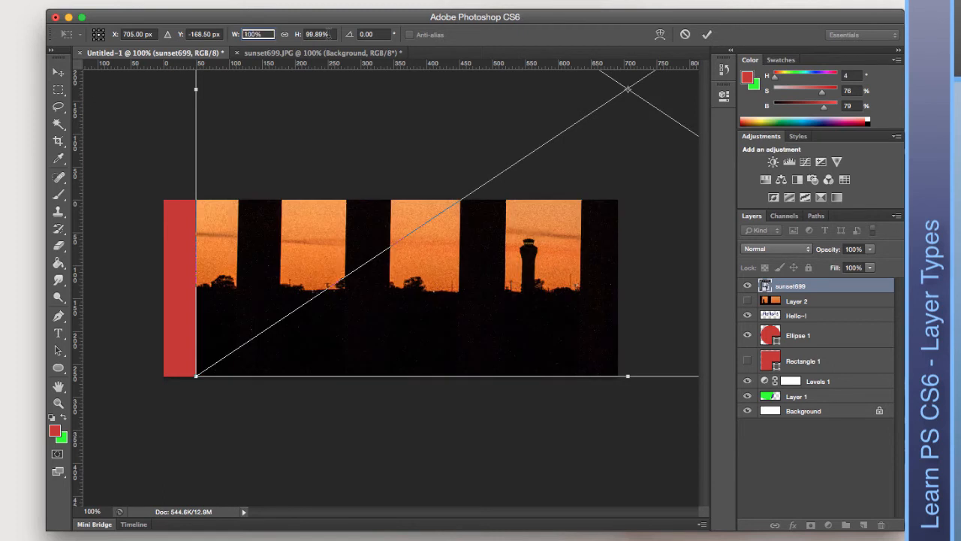
pyautogui.press('Tab')
pyautogui.write('100')
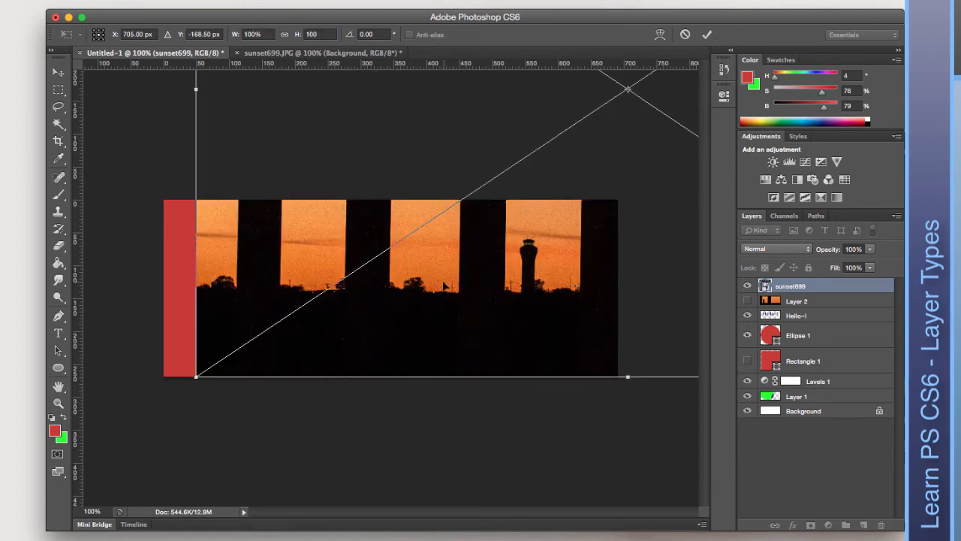
pyautogui.moveTo(447, 285); pyautogui.dragTo(424, 286)
# Increase the sunset699 layer's width and height scale to 150%
pyautogui.click(269, 34)
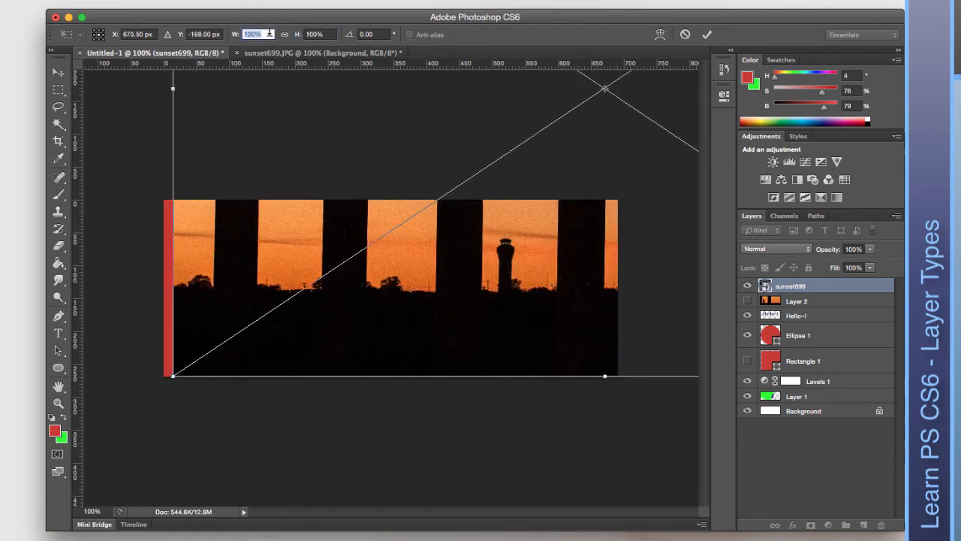
pyautogui.write('150')
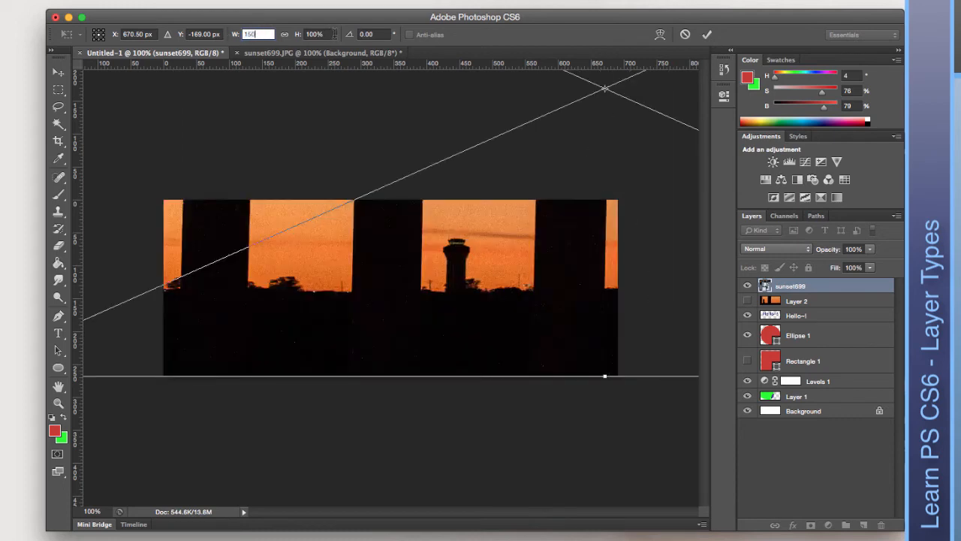
pyautogui.press('Tab')
pyautogui.write('150')
pyautogui.press('Return')
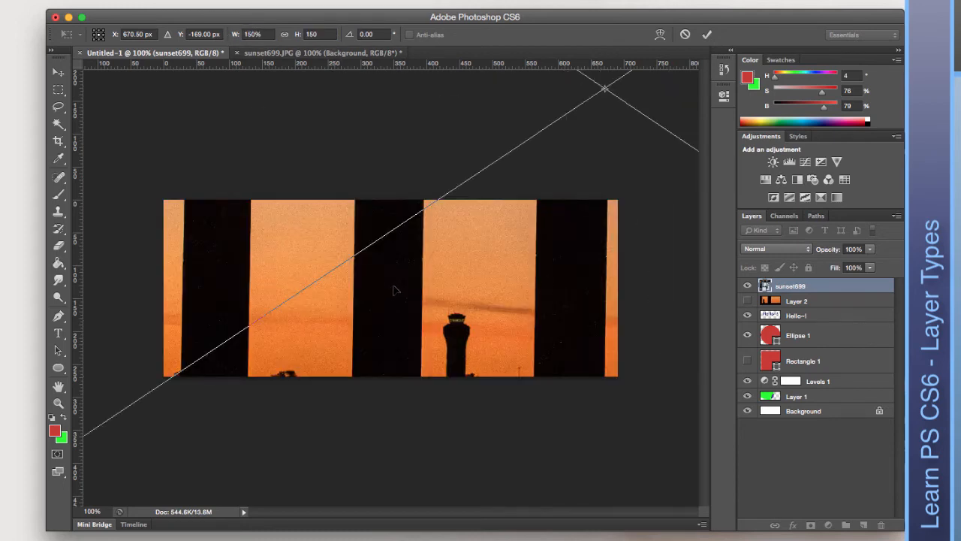
# Scale the sunset699 layer to 180% in width and height, keeping the whole control tower within the canvas, and apply the transform
pyautogui.click(268, 34)
pyautogui.write('180')
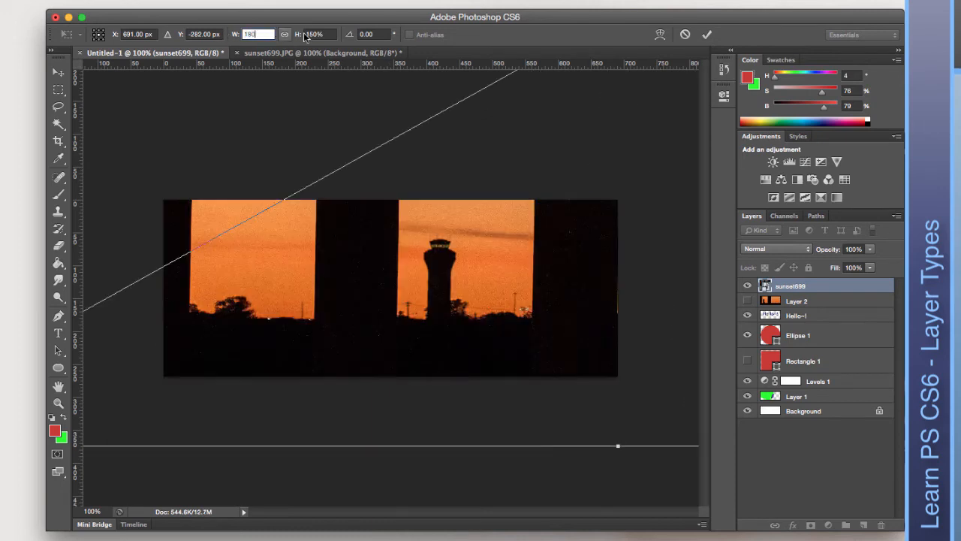
pyautogui.press('Tab')
pyautogui.write('180')
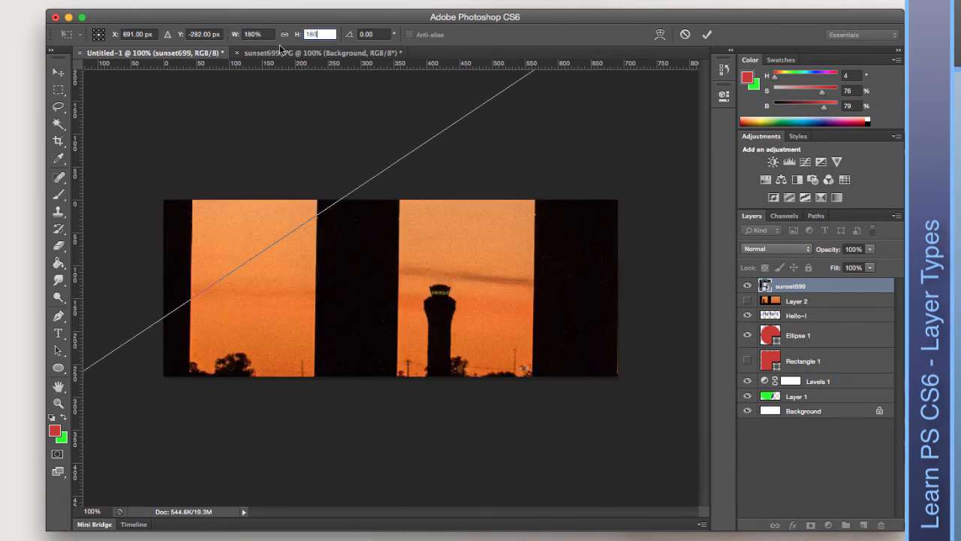
pyautogui.press('Return')
pyautogui.press('Return')
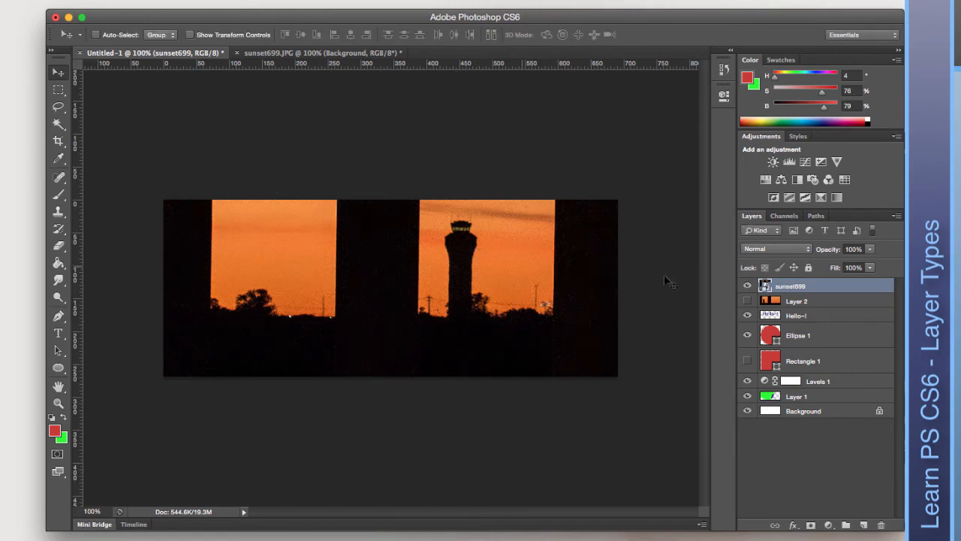
# Place Layer 2 above sunset699, shift its crop slightly upward, and compare both towers by toggling Layer 2's visibility, leaving it hidden
pyautogui.moveTo(822, 302); pyautogui.dragTo(830, 285)
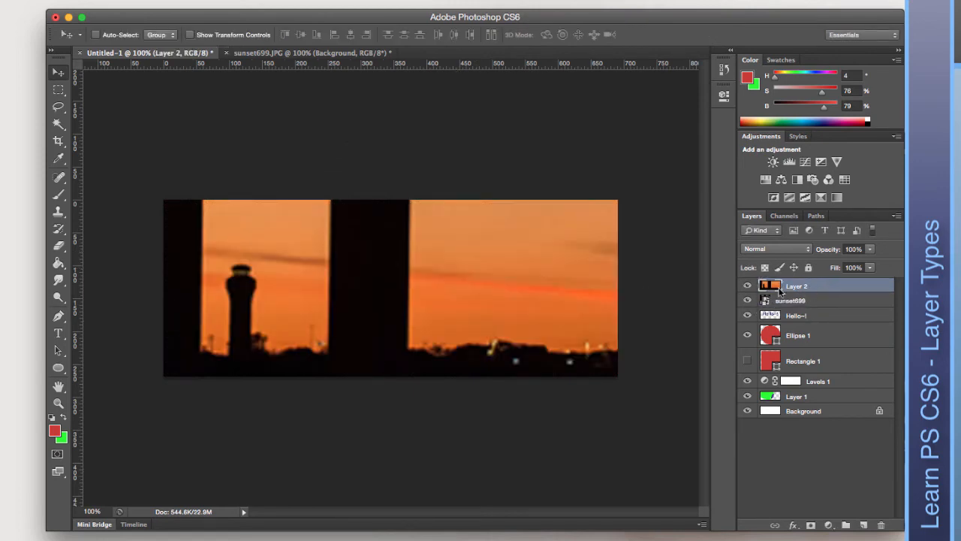
pyautogui.moveTo(271, 303); pyautogui.dragTo(282, 284)
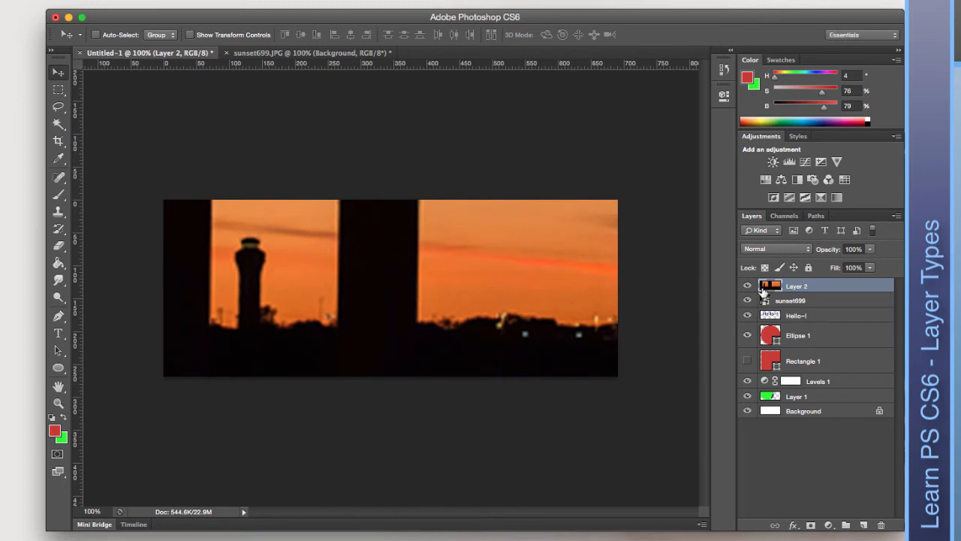
pyautogui.click(747, 286)
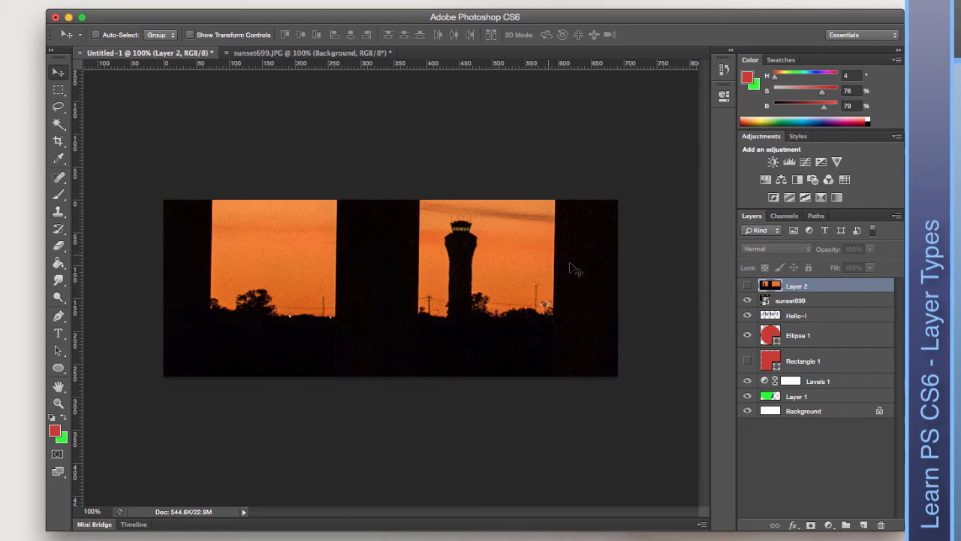
pyautogui.click(748, 286)
pyautogui.click(747, 286)
# Scale the sunset699 layer down with Free Transform and position it so the sunset covers all but the canvas's left strip
pyautogui.click(788, 302)
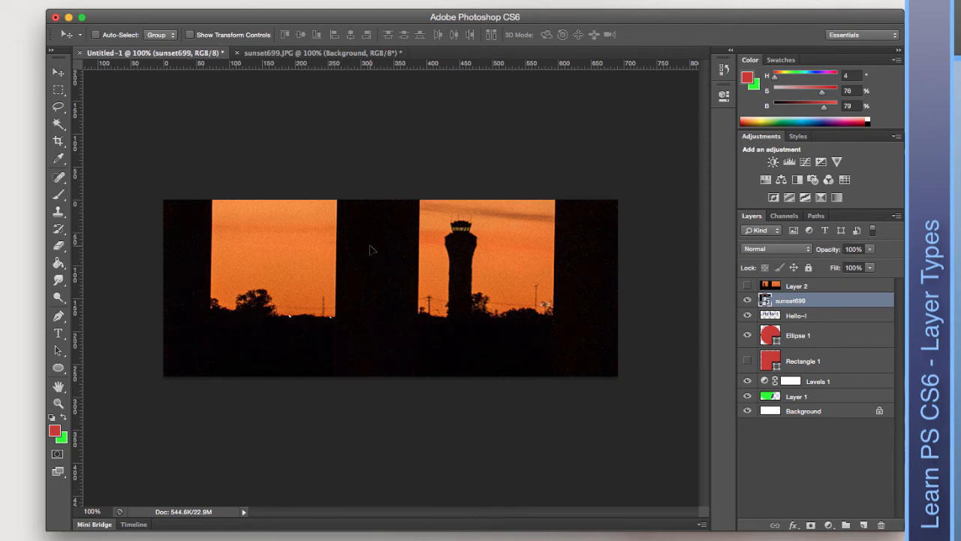
pyautogui.hotkey('ctrl', 't')
pyautogui.moveTo(240, 229); pyautogui.dragTo(386, 254)
pyautogui.moveTo(240, 285); pyautogui.dragTo(342, 269)
pyautogui.moveTo(134, 432); pyautogui.dragTo(373, 351)
pyautogui.moveTo(492, 294); pyautogui.dragTo(324, 401)
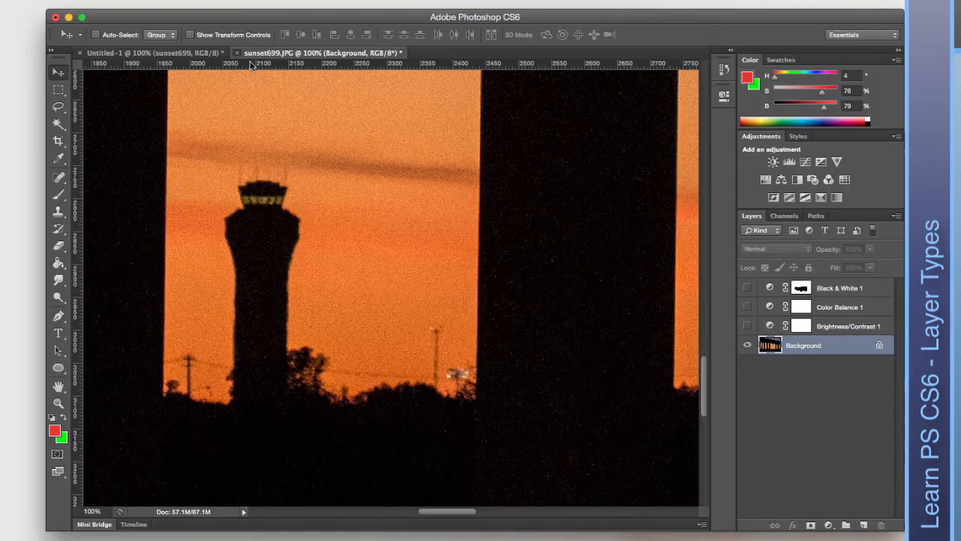
# Close the sunset699.JPG document and move its original file from the desktop to the Trash
pyautogui.press('super+w')
pyautogui.click(457, 158)
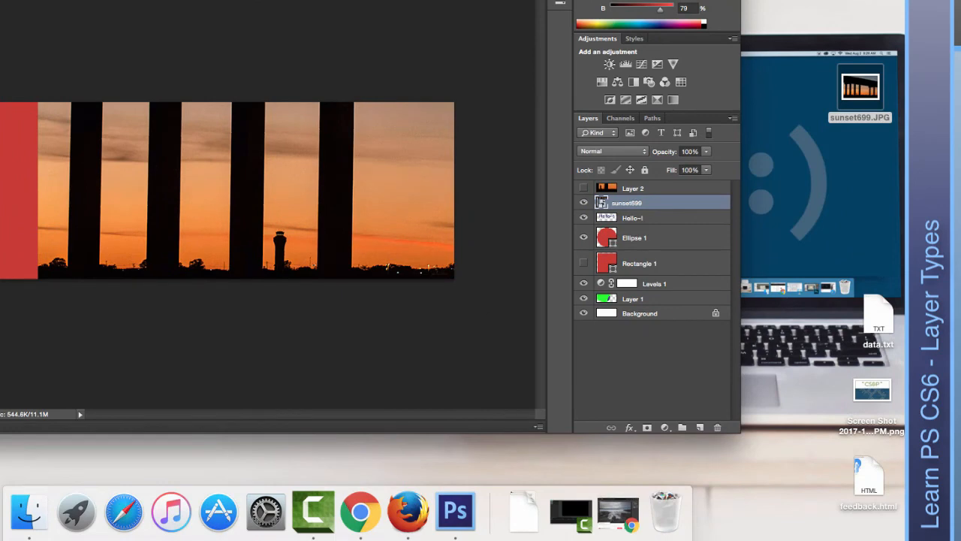
pyautogui.moveTo(857, 83); pyautogui.dragTo(664, 505)
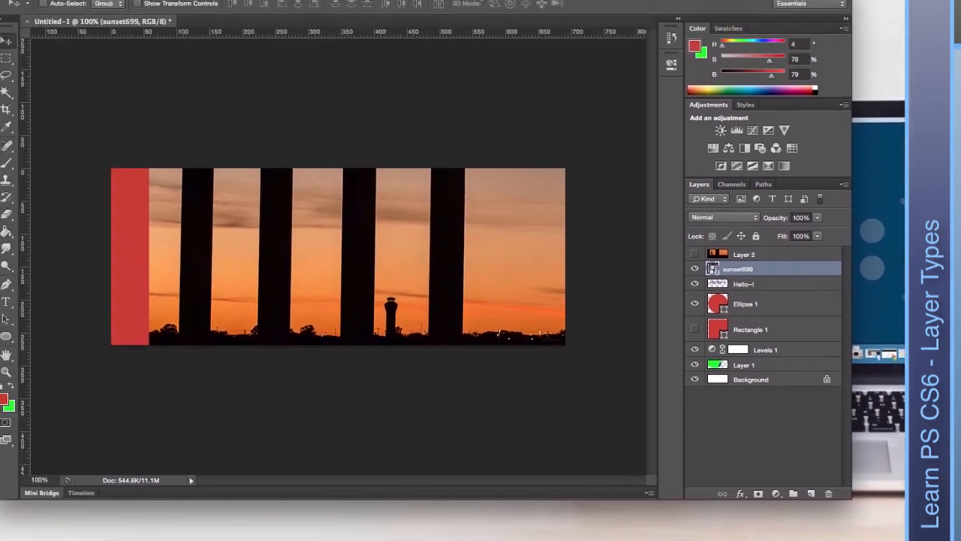
# Save the layered composition to the Desktop as temp.psd in Photoshop format with Maximize Compatibility enabled
pyautogui.press('super+s')
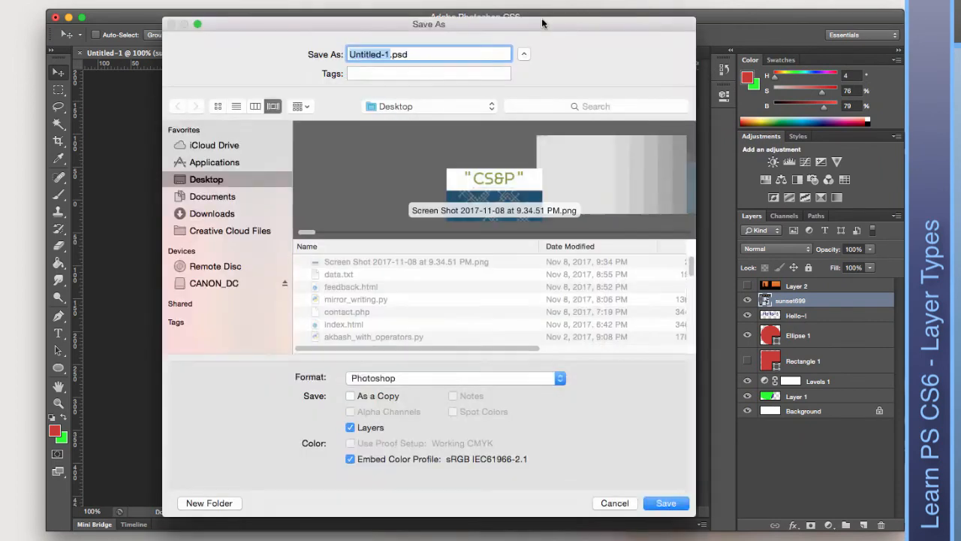
pyautogui.write('temp')
pyautogui.press('Return')
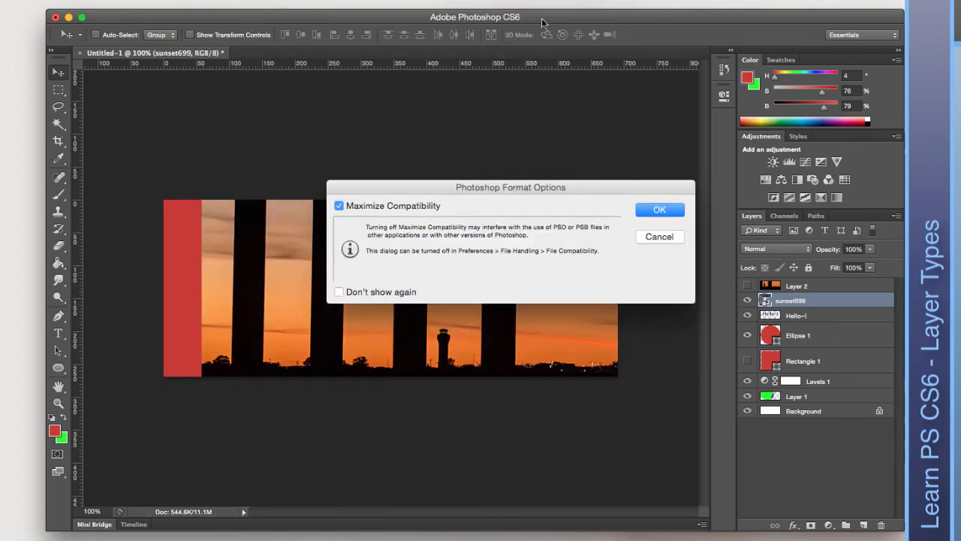
pyautogui.click(658, 211)
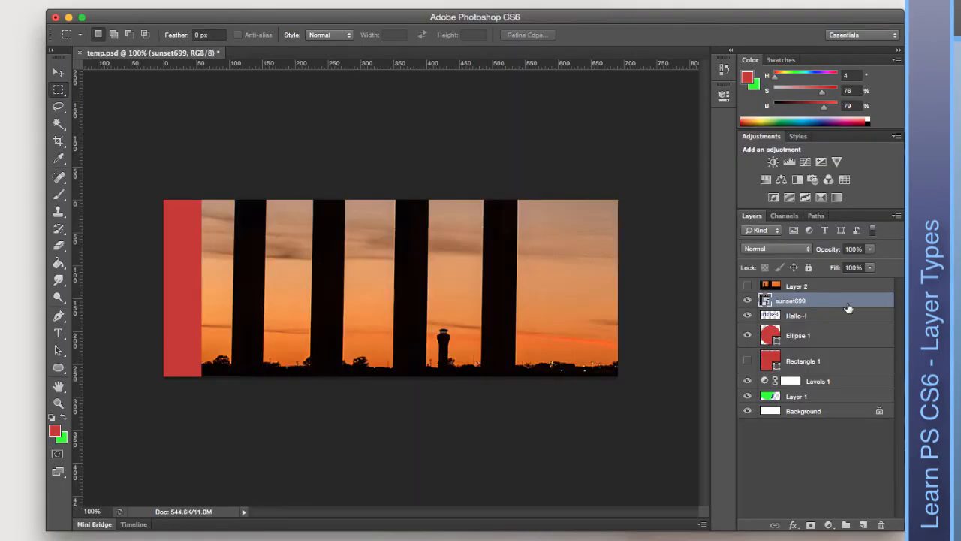
# Scale the sunset699 smart object back up to 180% in width and height and position the control tower within the canvas
pyautogui.click(57, 72)
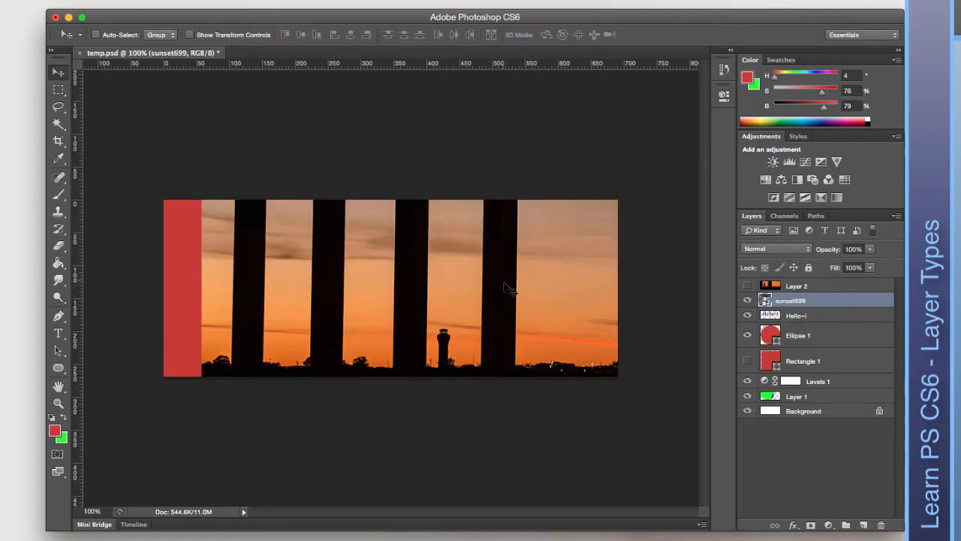
pyautogui.press('super+t')
pyautogui.moveTo(320, 324); pyautogui.dragTo(423, 190)
pyautogui.doubleClick(253, 34)
pyautogui.write('180')
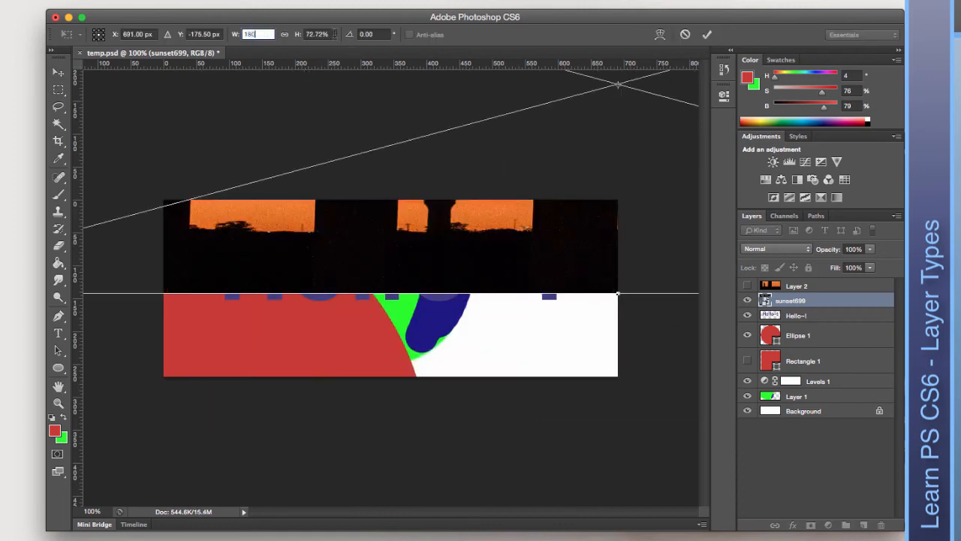
pyautogui.moveTo(335, 34); pyautogui.dragTo(245, 34)
pyautogui.write('180')
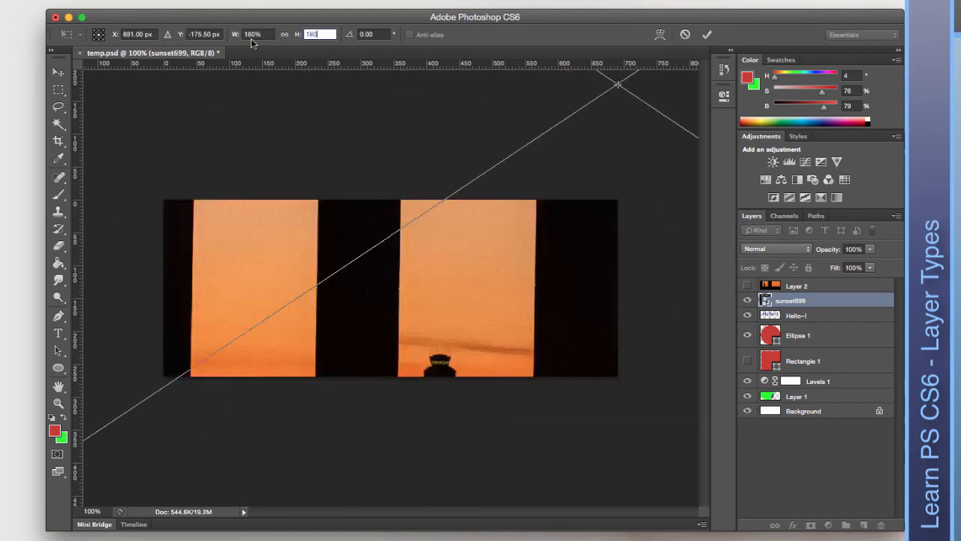
pyautogui.press('Return')
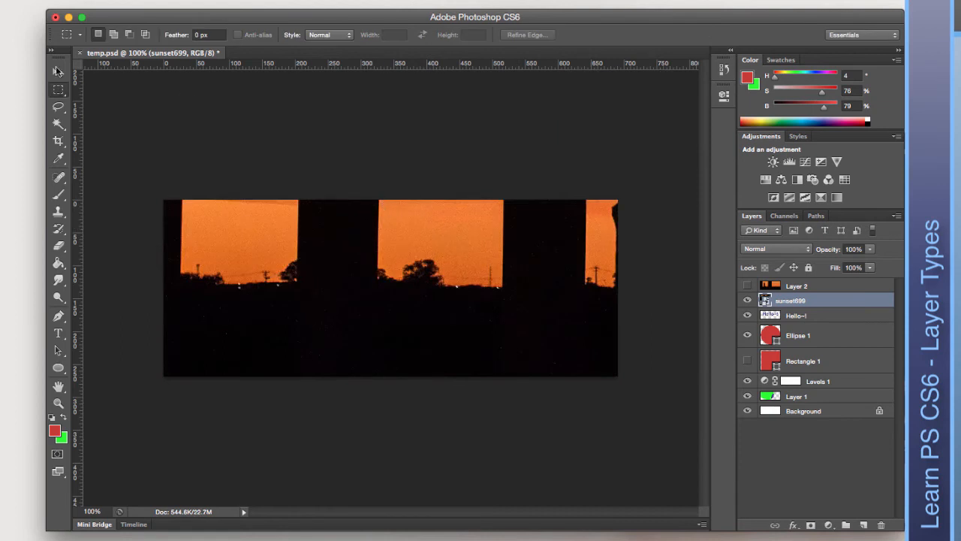
pyautogui.click(58, 72)
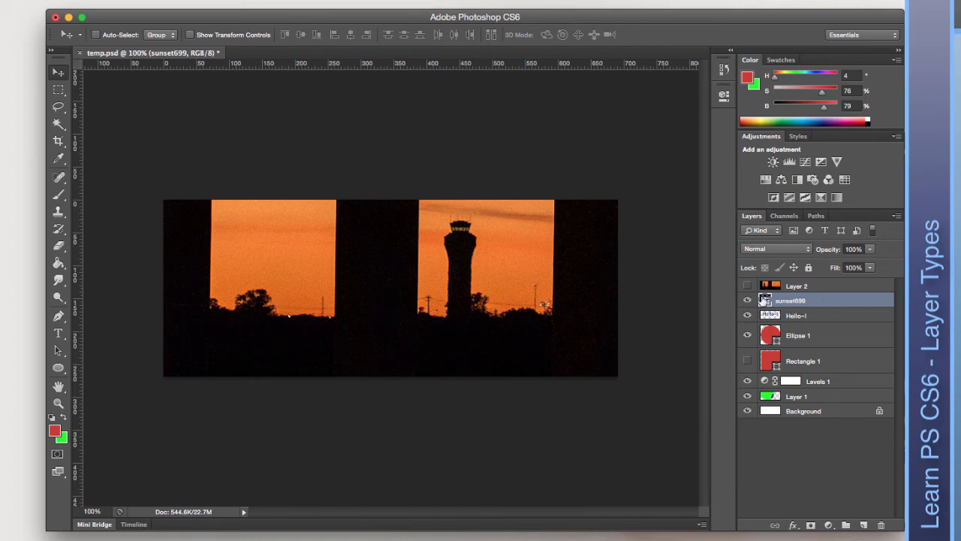
# Open the sunset699 smart object's contents and paint two green freehand brush strokes across the lower part of the photo
pyautogui.doubleClick(765, 299)
pyautogui.click(616, 232)
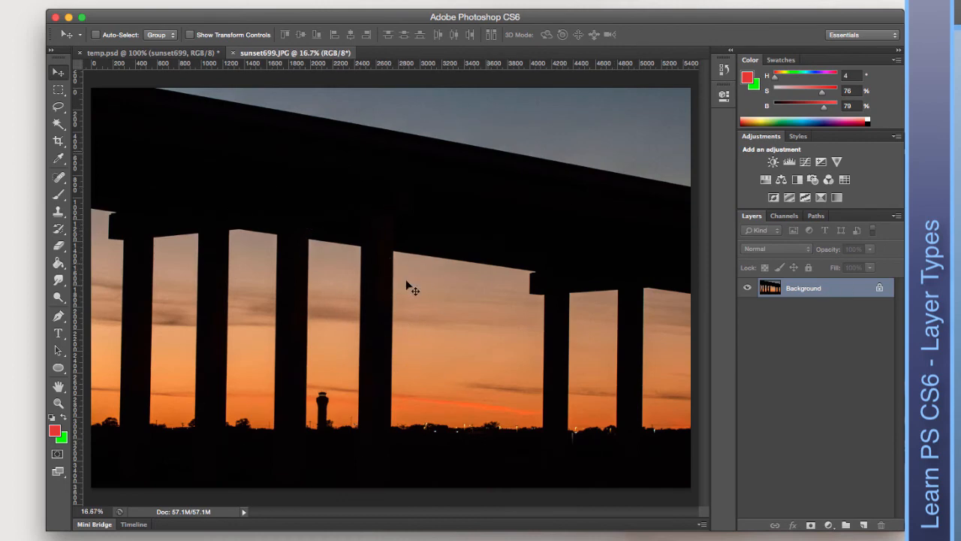
pyautogui.click(60, 195)
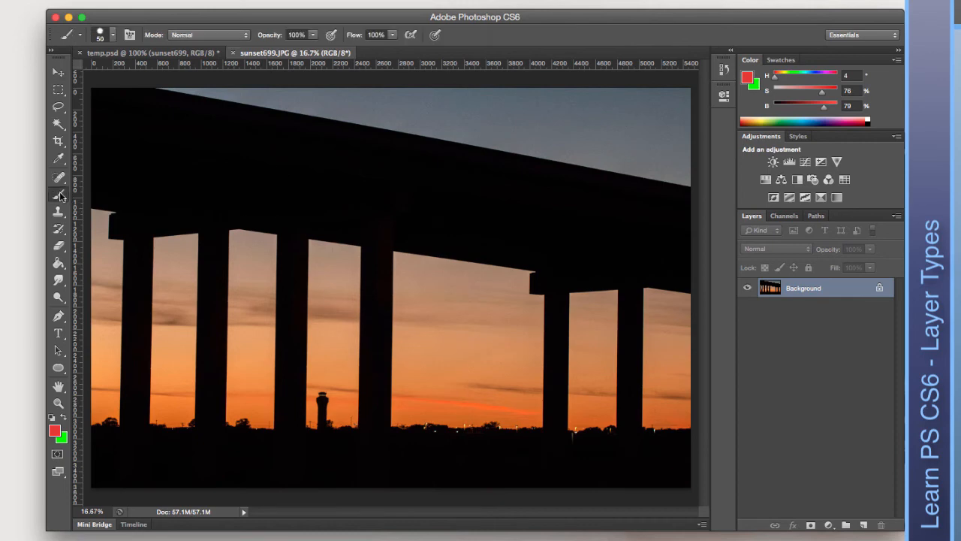
pyautogui.click(63, 419)
pyautogui.moveTo(438, 408); pyautogui.dragTo(563, 379)
pyautogui.moveTo(382, 402)
pyautogui.mouseDown()
pyautogui.moveTo(383, 327)
pyautogui.moveTo(261, 308)
pyautogui.moveTo(237, 279)
pyautogui.mouseUp()
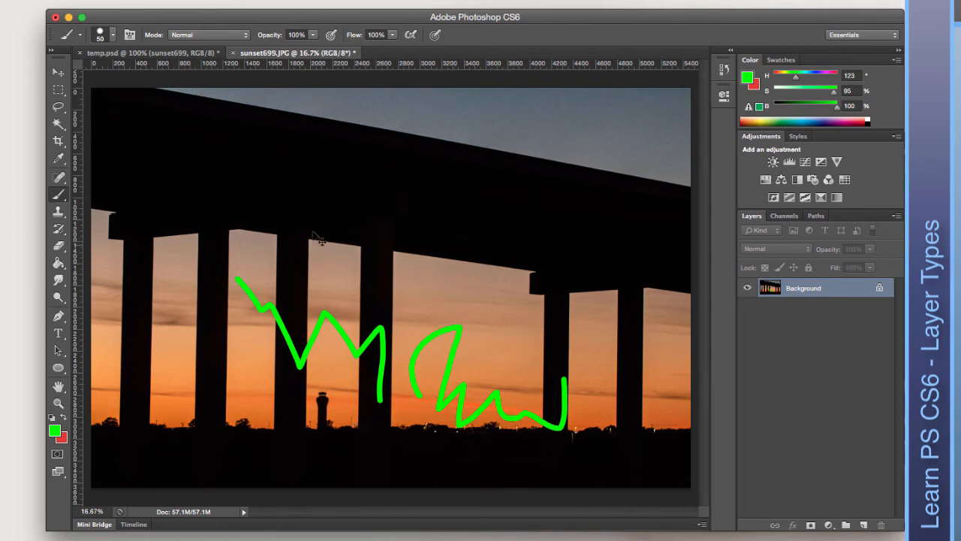
# Save the painted smart object contents as a Baseline (Standard) JPEG at quality 6 and return to temp.psd with the Move tool
pyautogui.press('super+s')
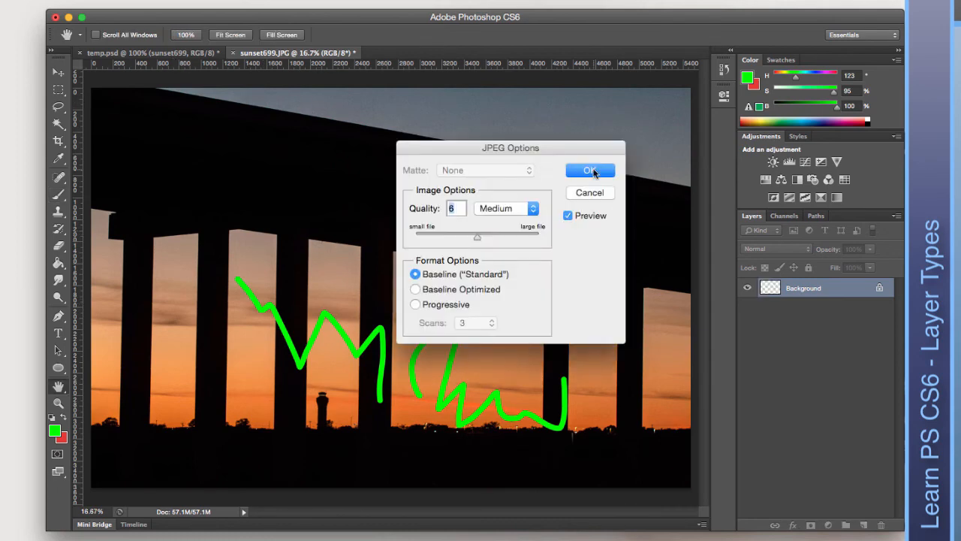
pyautogui.click(590, 171)
pyautogui.click(186, 55)
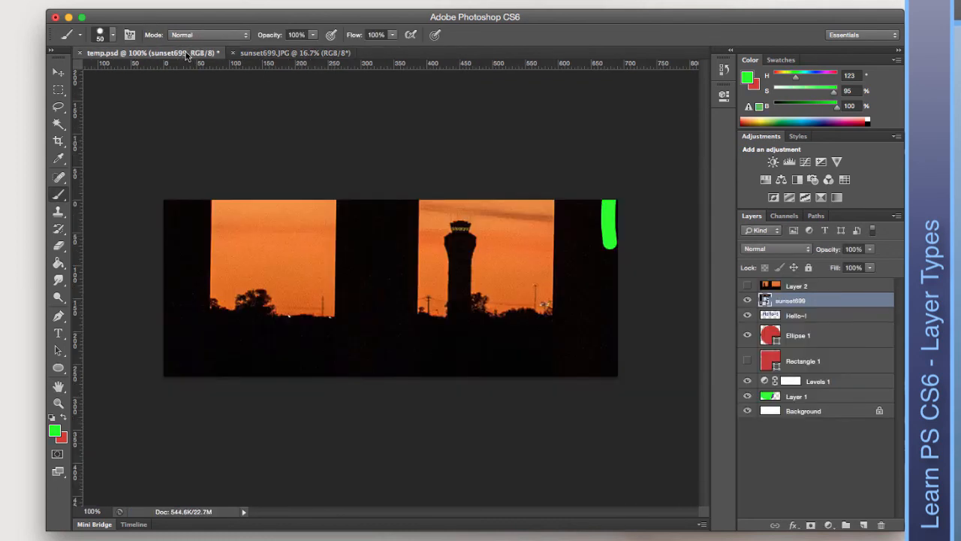
pyautogui.click(57, 73)
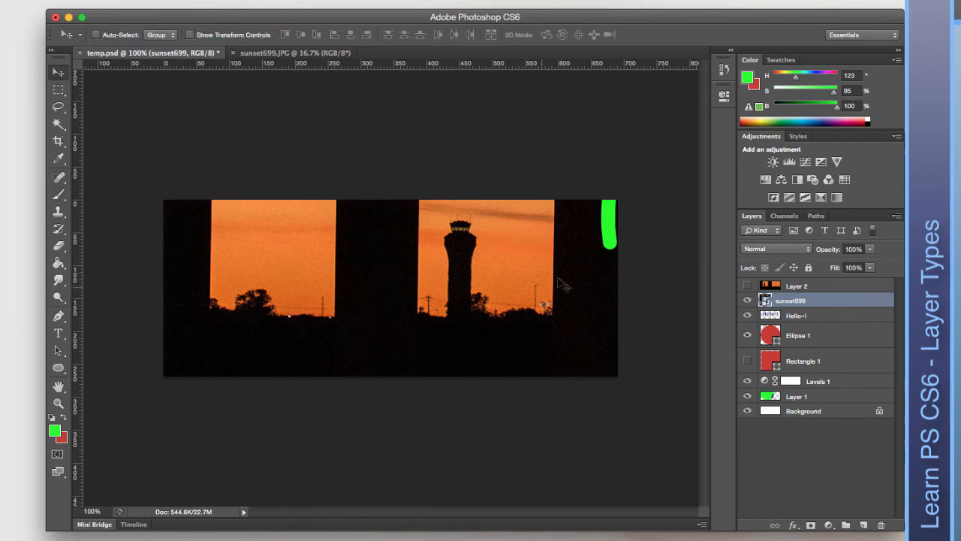
# Reposition the sunset699 smart object within the canvas
pyautogui.moveTo(496, 291); pyautogui.dragTo(491, 249)
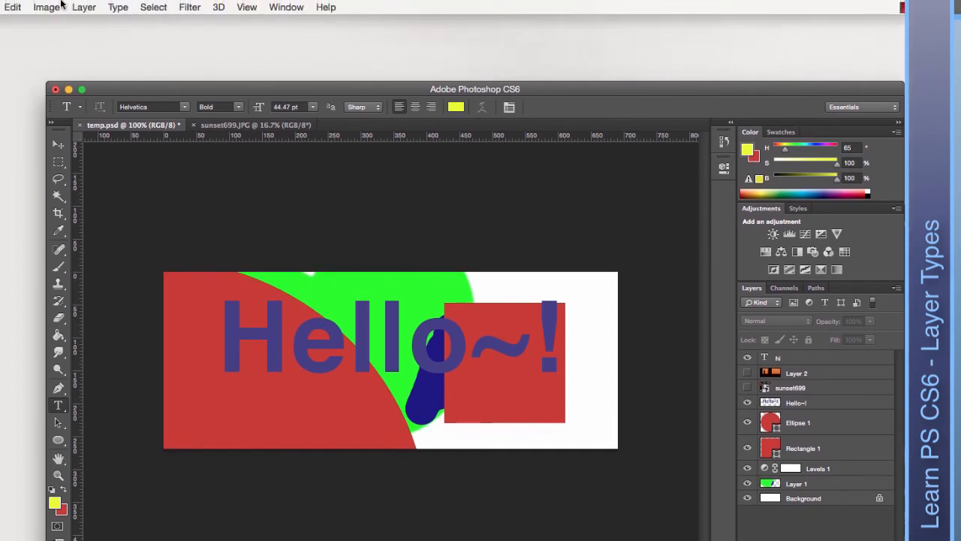
# Add a new blank video layer above the hi text layer
pyautogui.click(84, 7)
pyautogui.moveTo(205, 237)
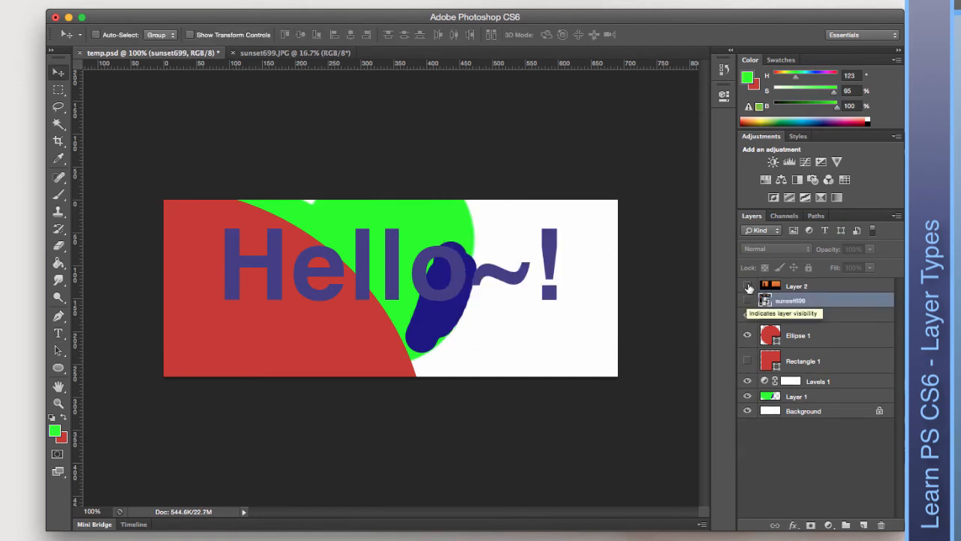
# Toggle the visibility of Layer 2 and sunset699 to compare them, leaving both layers shown
pyautogui.click(747, 286)
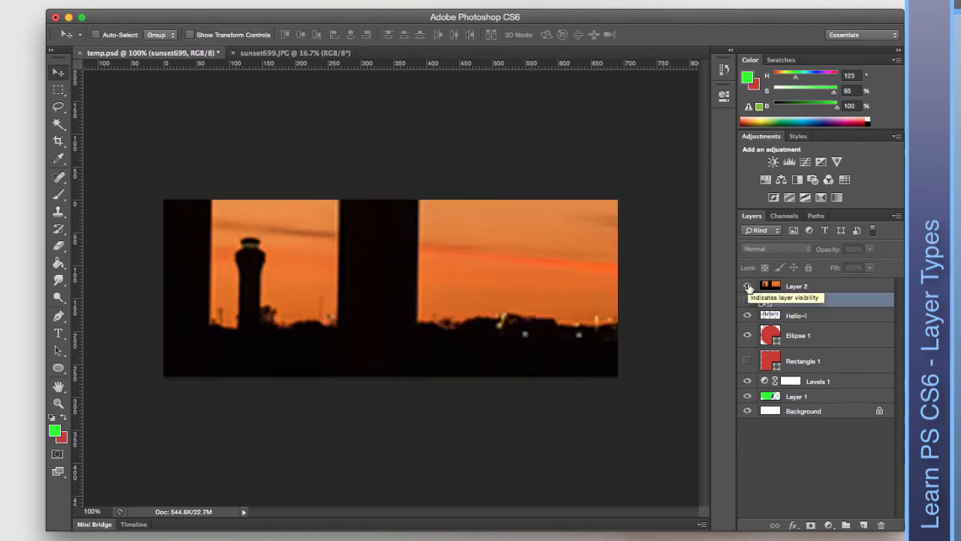
pyautogui.click(747, 286)
pyautogui.click(748, 300)
pyautogui.click(747, 286)
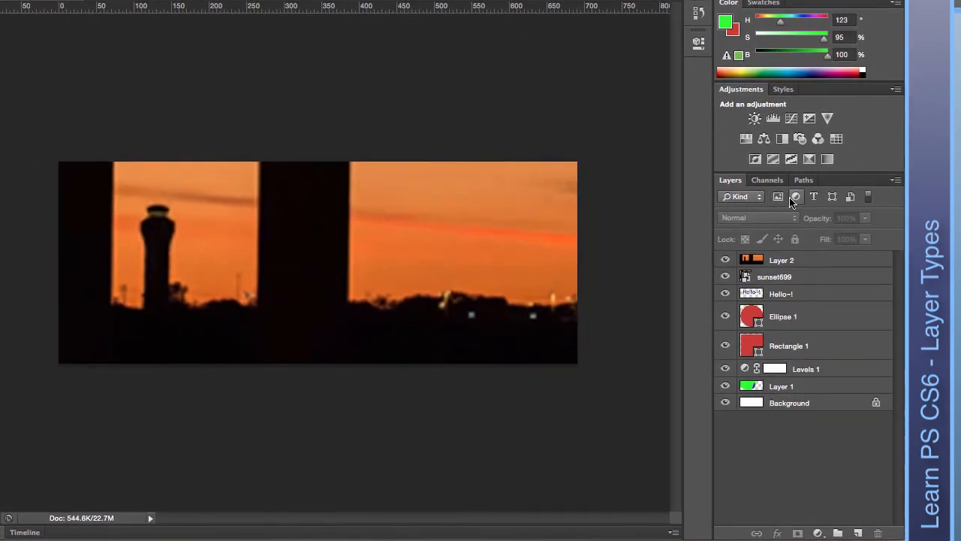
# Filter the layer list for pixel layers, pixel plus adjustment layers, adjustment layers alone and type layers, and clear the filter
pyautogui.click(778, 196)
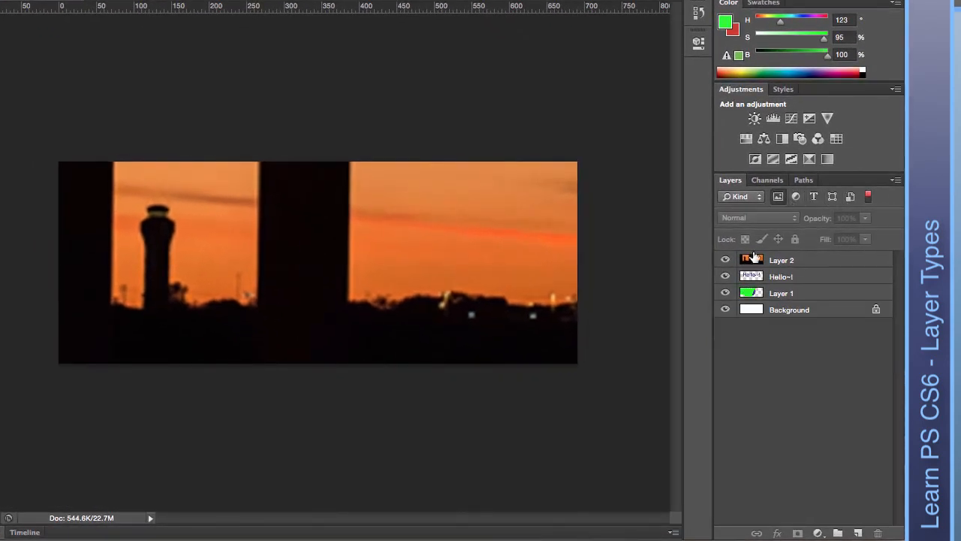
pyautogui.click(796, 196)
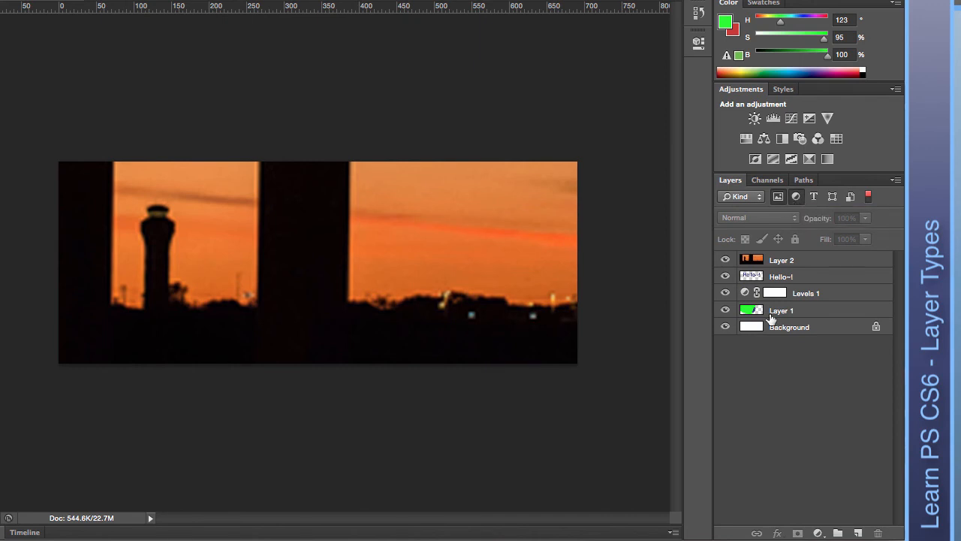
pyautogui.click(778, 197)
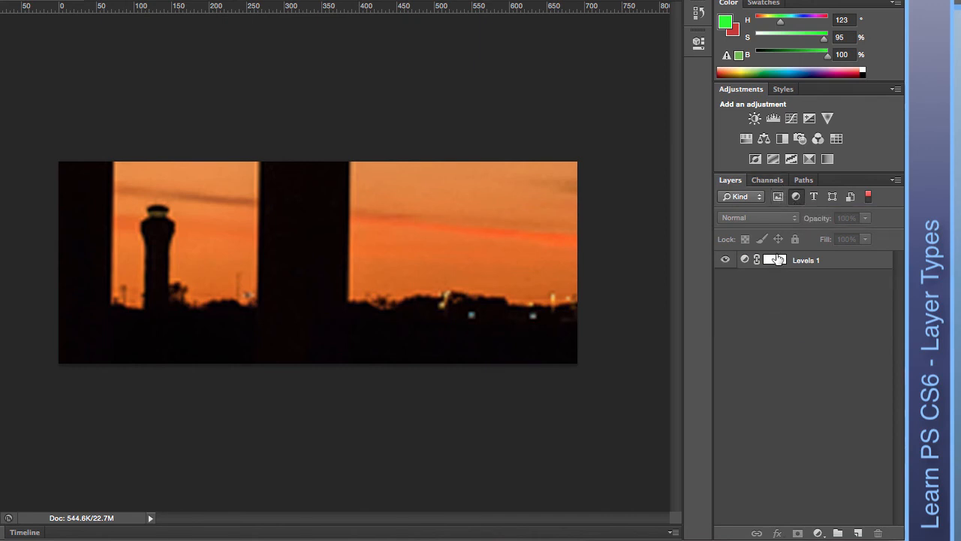
pyautogui.click(797, 198)
pyautogui.click(815, 197)
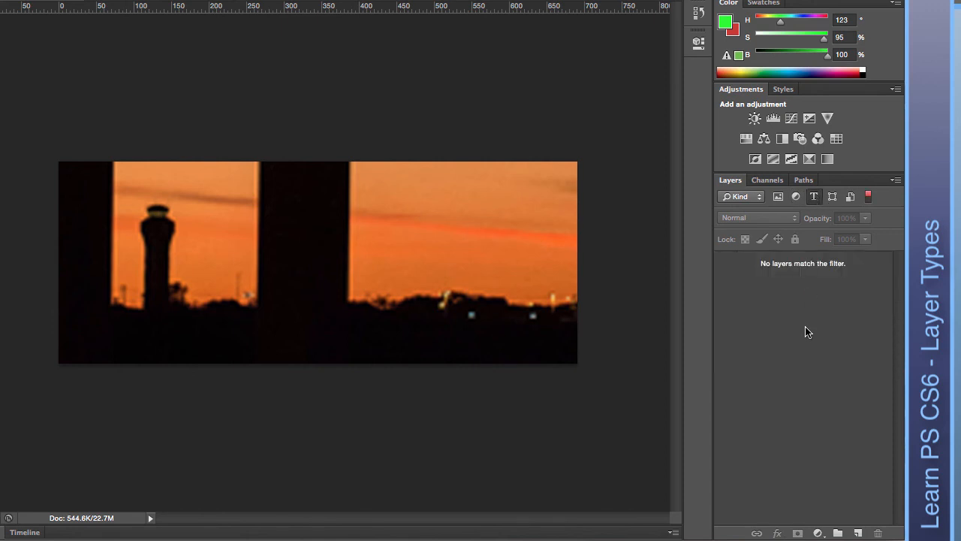
pyautogui.click(817, 196)
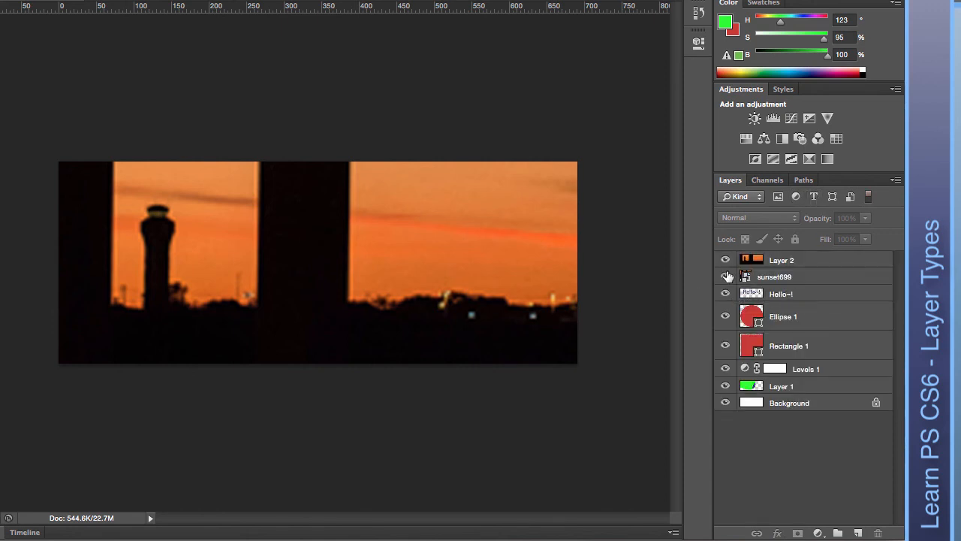
# Hide Layer 2 and sunset699 and filter the layer list for type layers
pyautogui.moveTo(726, 277); pyautogui.dragTo(725, 260)
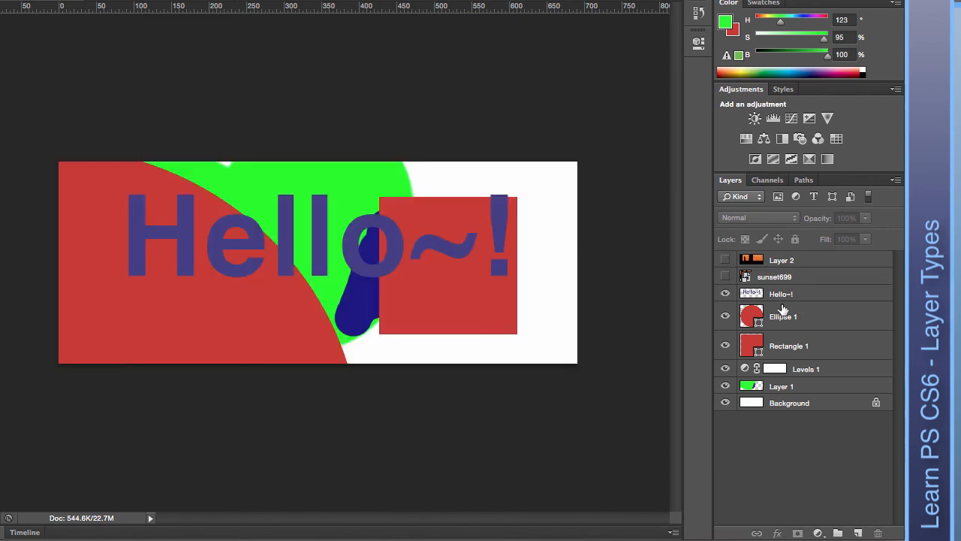
pyautogui.click(814, 197)
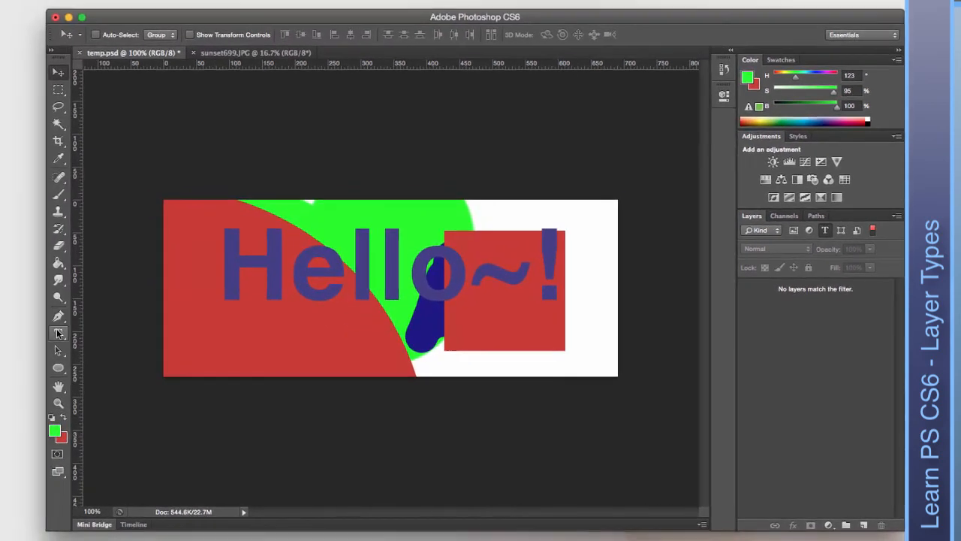
# Set the foreground to yellow (H 65, S 100, B 100) and add the text "hi" in Helvetica Bold below the Hello~! lettering
pyautogui.press('t')
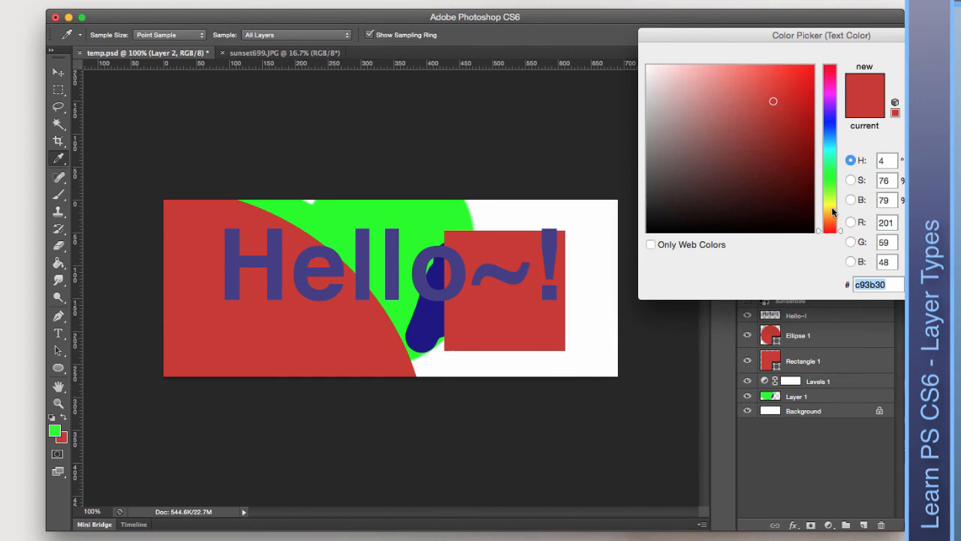
pyautogui.moveTo(830, 212); pyautogui.dragTo(830, 203)
pyautogui.press('Return')
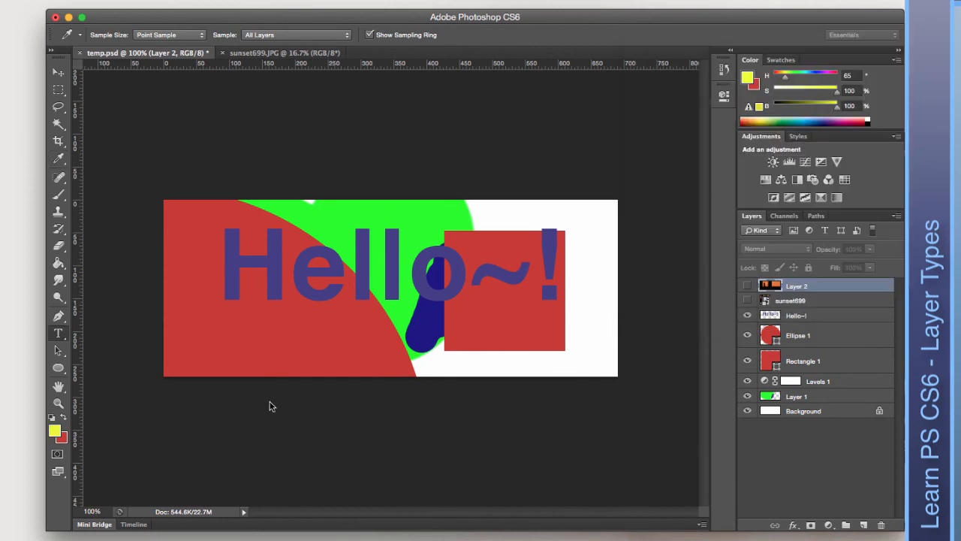
pyautogui.click(310, 339)
pyautogui.write('hi')
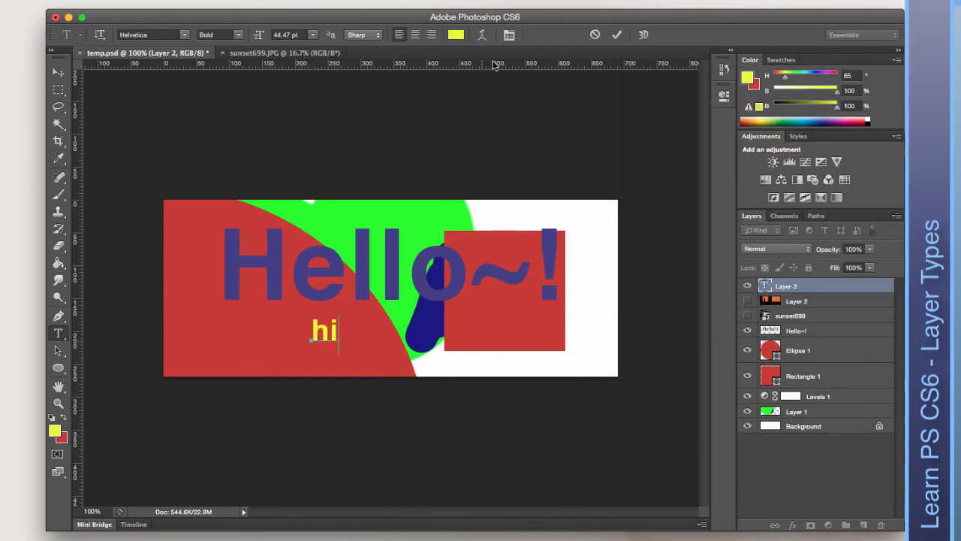
pyautogui.click(617, 35)
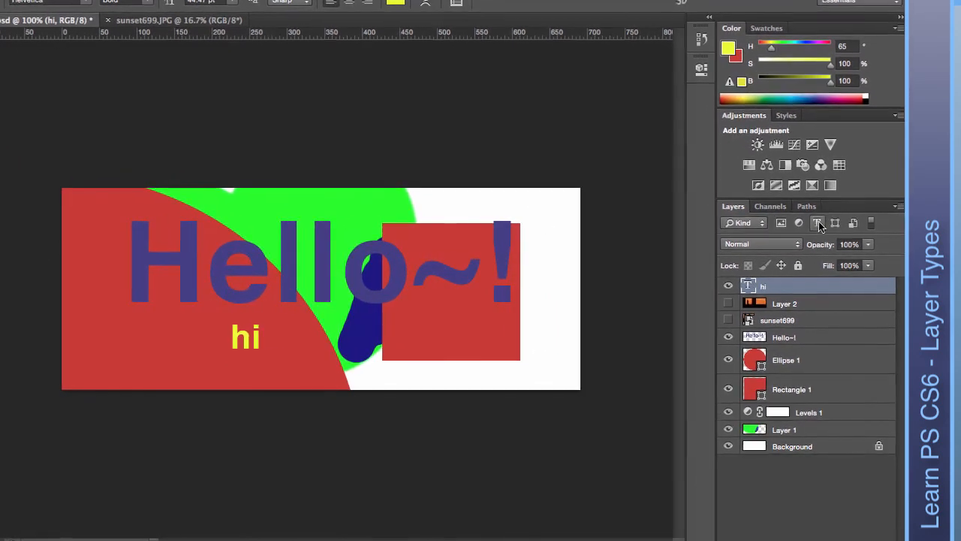
# Filter the layer list for type layers, shape layers and smart objects in turn
pyautogui.click(824, 230)
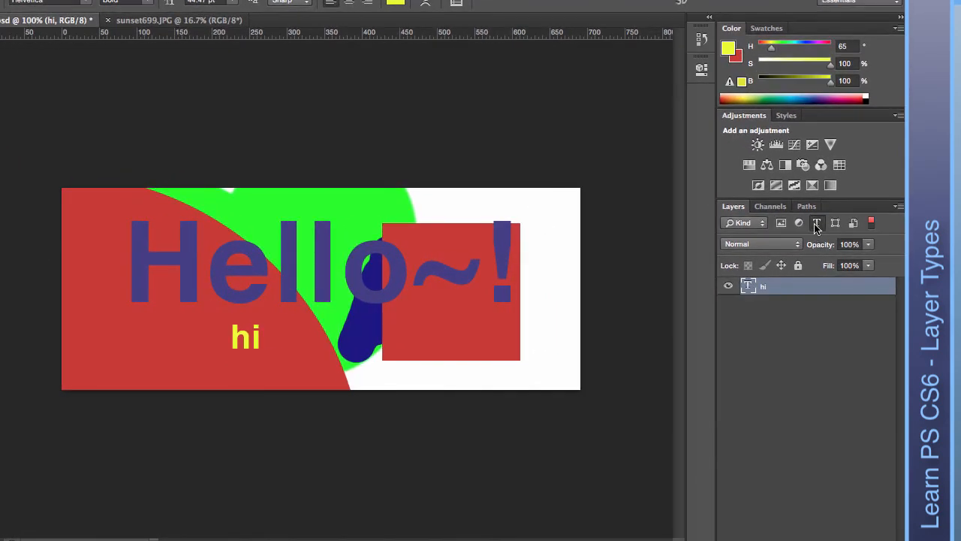
pyautogui.click(819, 226)
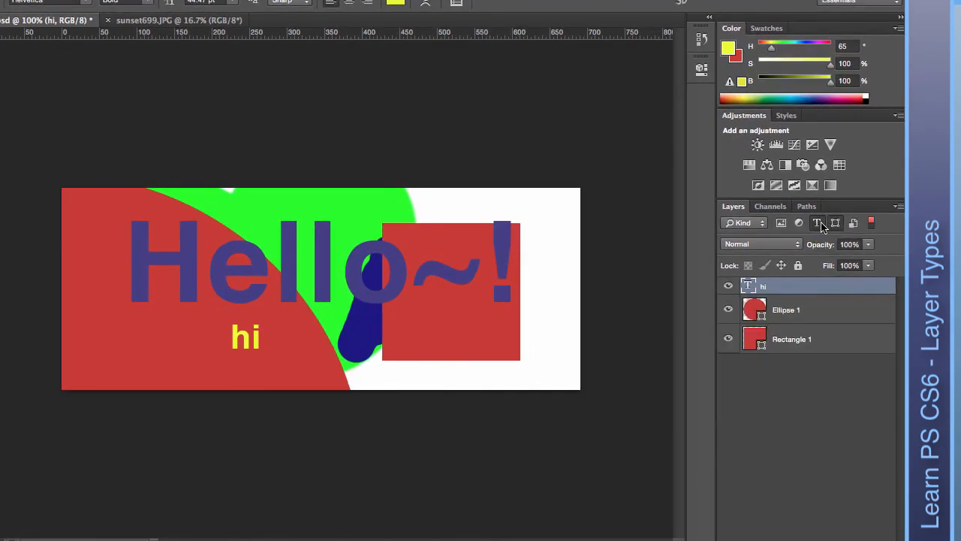
pyautogui.click(819, 224)
pyautogui.click(836, 223)
pyautogui.click(854, 224)
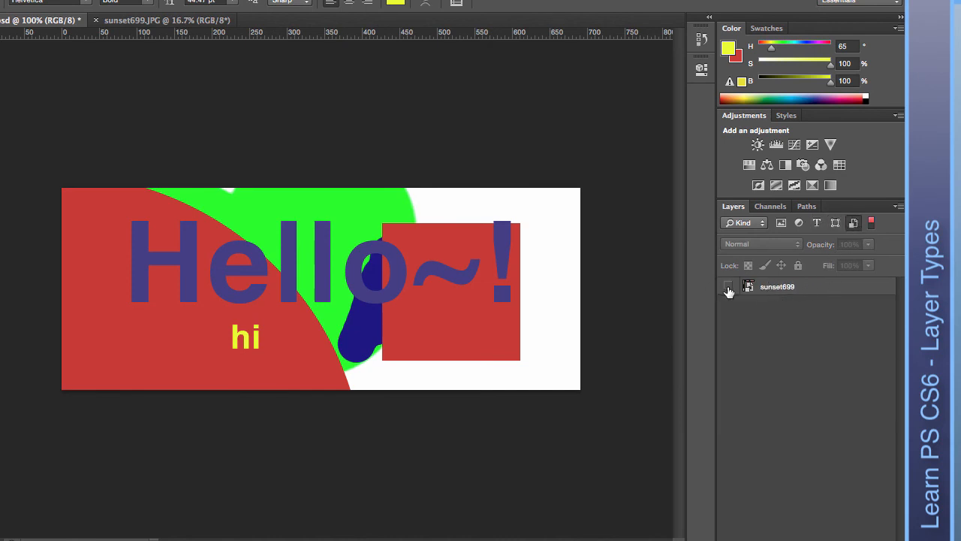
pyautogui.click(836, 223)
pyautogui.click(836, 223)
pyautogui.click(853, 224)
pyautogui.click(853, 224)
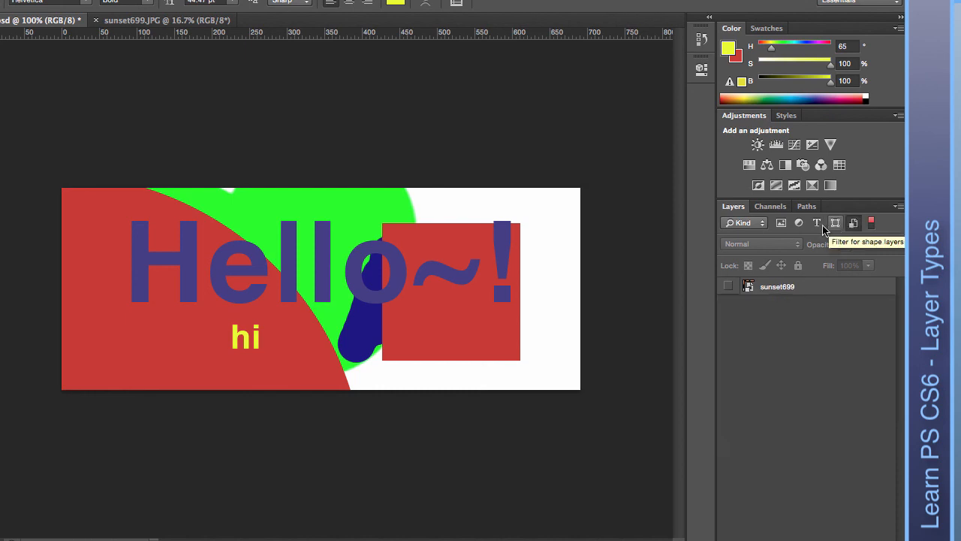
# Include adjustment layers in the smart object filter and switch layer filtering off and on to compare the lists
pyautogui.click(799, 223)
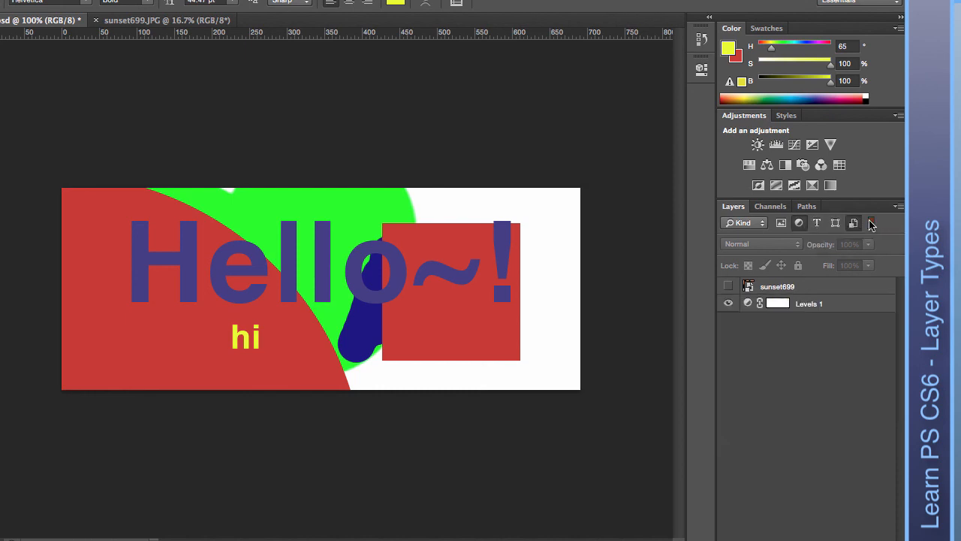
pyautogui.click(872, 224)
pyautogui.click(872, 224)
pyautogui.click(872, 224)
pyautogui.click(872, 225)
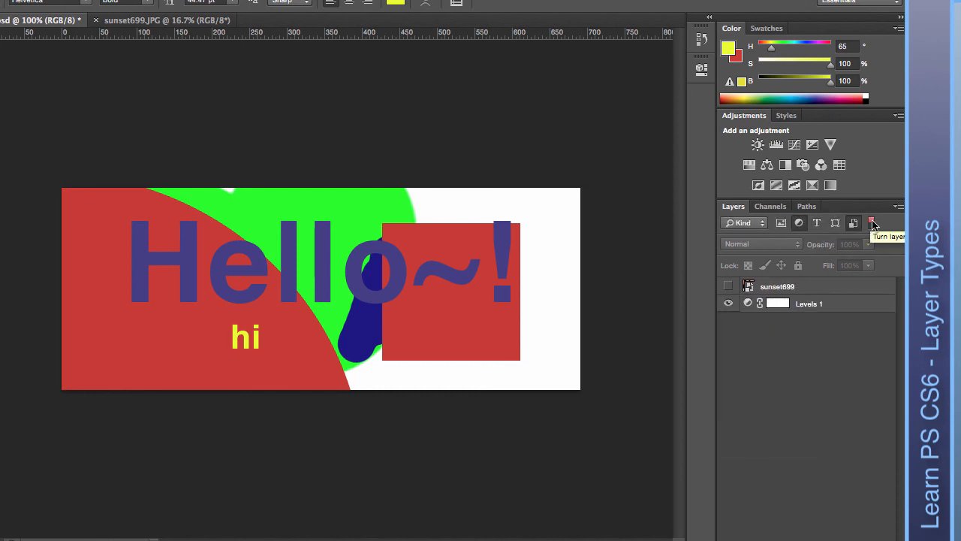
pyautogui.click(872, 224)
pyautogui.click(872, 224)
pyautogui.click(872, 224)
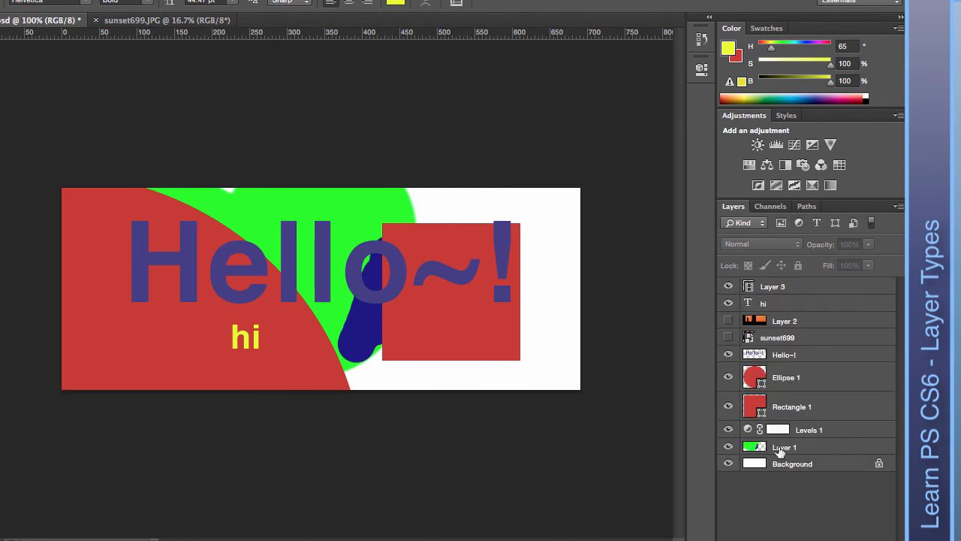
# Check whether Layer 3 matches the pixel, adjustment, type, shape or smart object filter, and clear the filtering
pyautogui.click(781, 223)
pyautogui.click(781, 223)
pyautogui.click(800, 223)
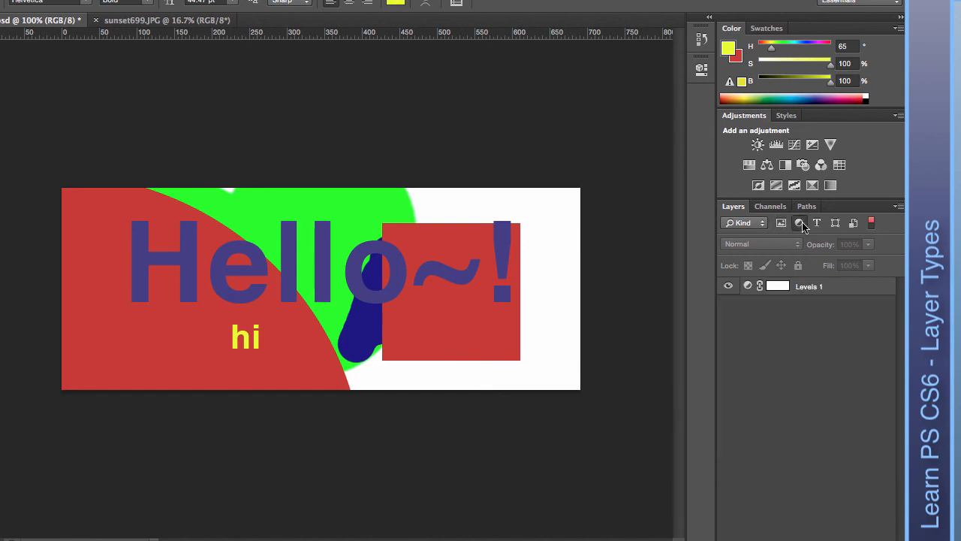
pyautogui.click(799, 223)
pyautogui.click(817, 223)
pyautogui.click(817, 223)
pyautogui.click(836, 223)
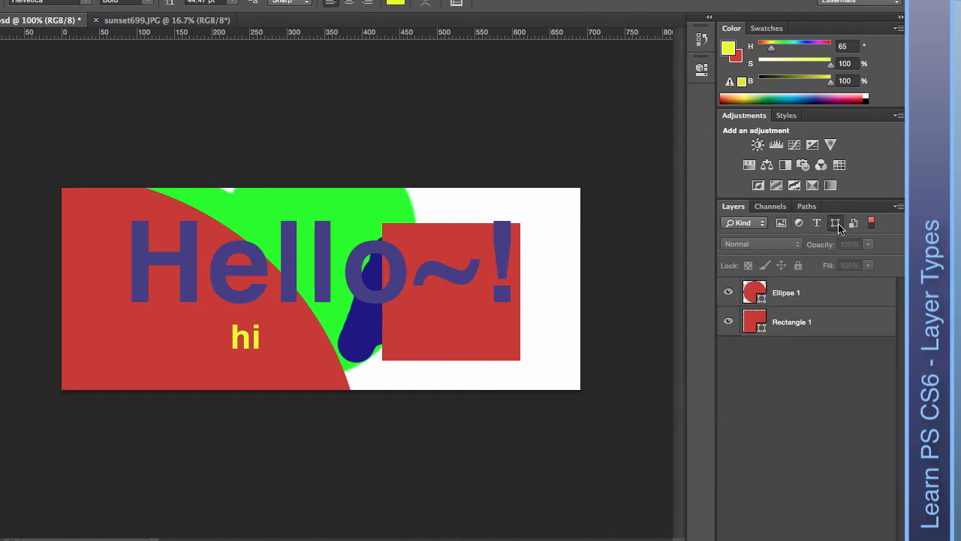
pyautogui.click(838, 224)
pyautogui.click(855, 224)
pyautogui.click(783, 223)
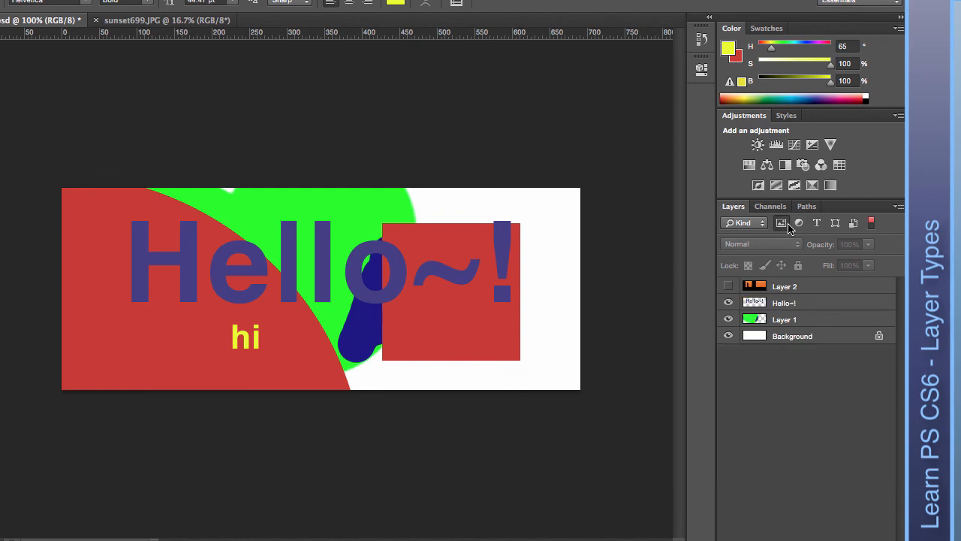
pyautogui.click(783, 223)
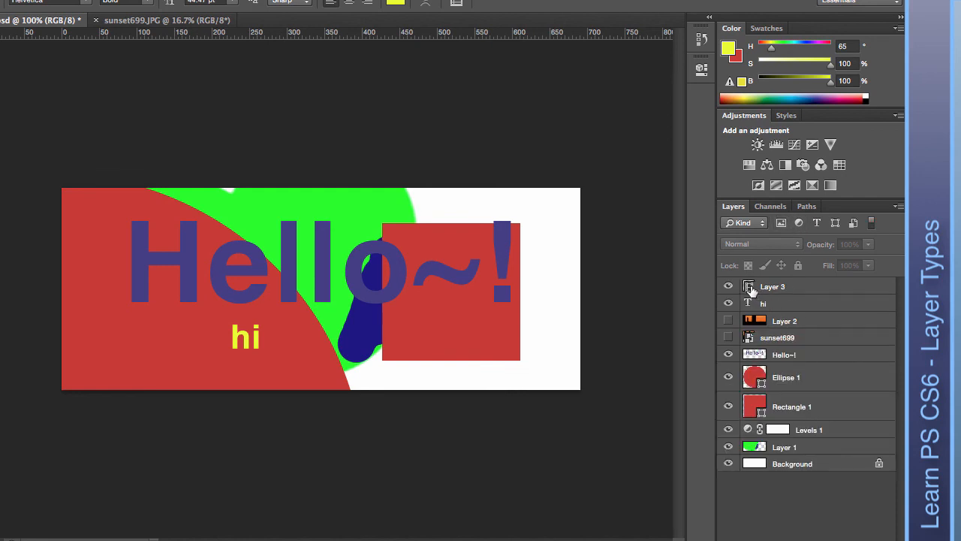
# Select Layer 3 and try the smart object, pixel and adjustment layer filters again, clearing each one
pyautogui.click(742, 292)
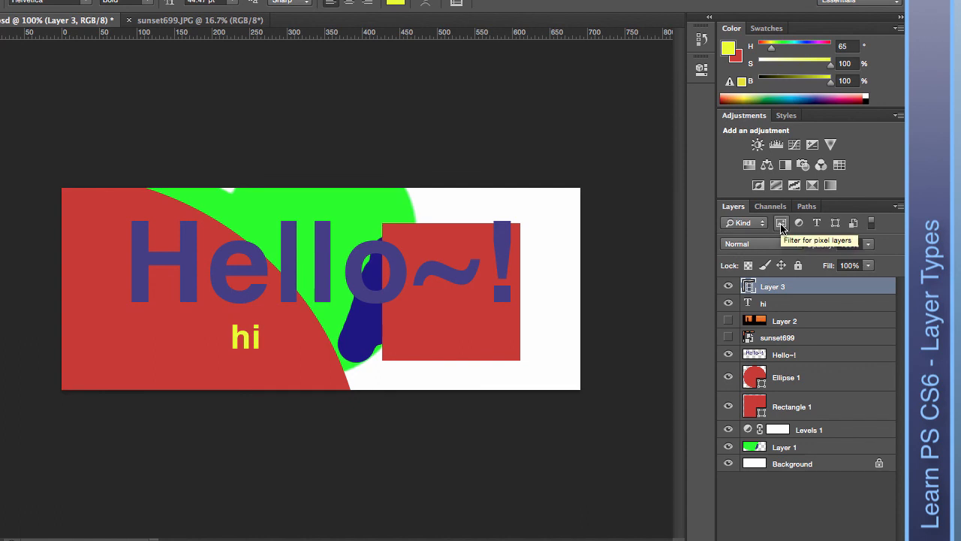
pyautogui.click(853, 222)
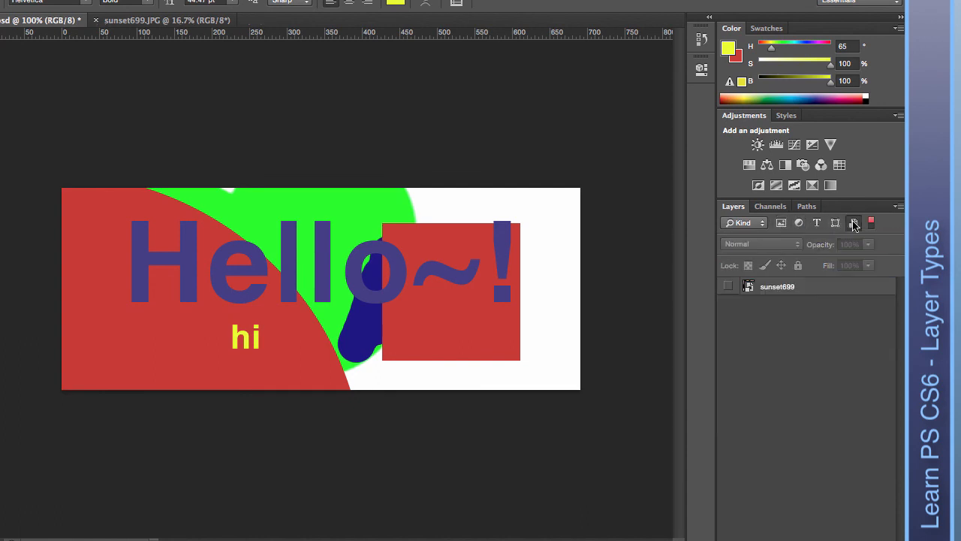
pyautogui.click(781, 222)
pyautogui.click(781, 222)
pyautogui.click(800, 222)
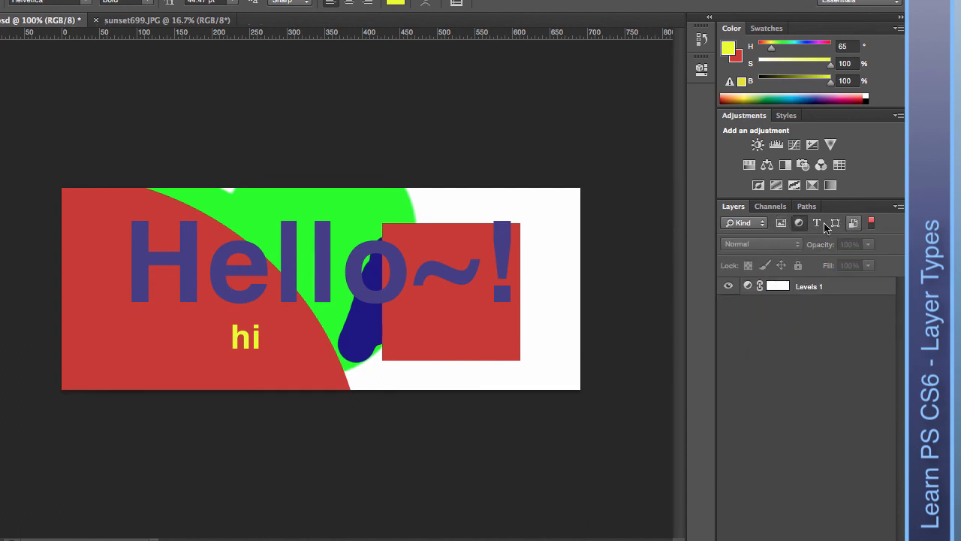
pyautogui.click(800, 223)
# View the available layer filter criteria, keeping the filter set to Kind
pyautogui.click(742, 223)
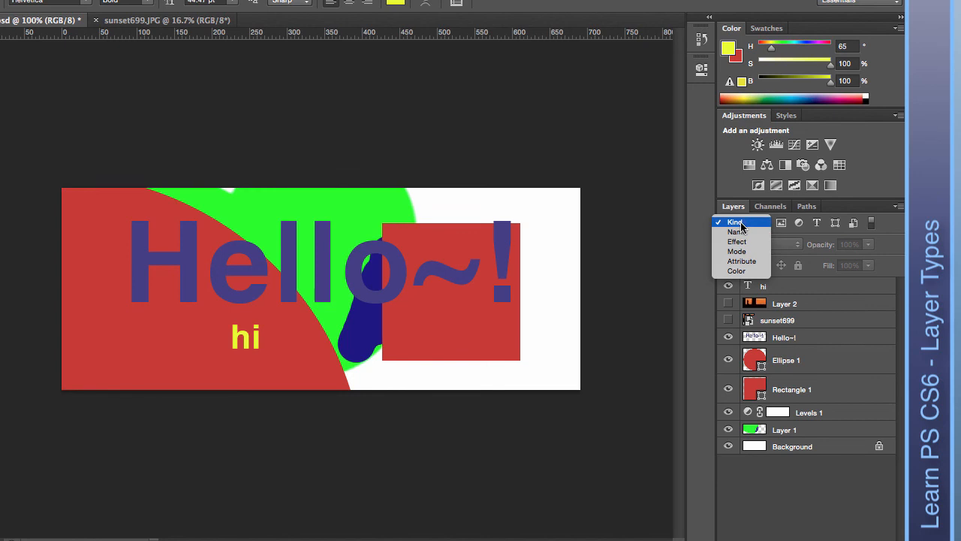
pyautogui.click(623, 2)
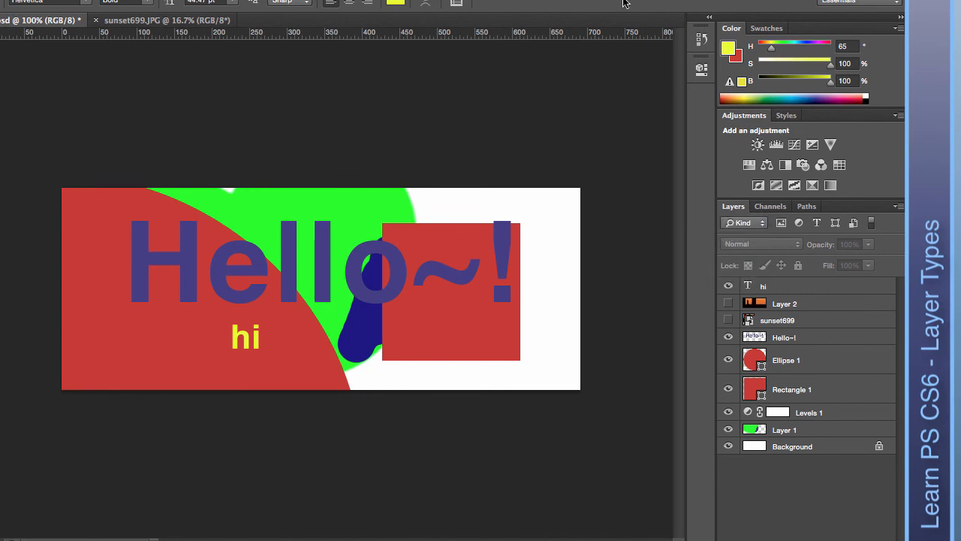